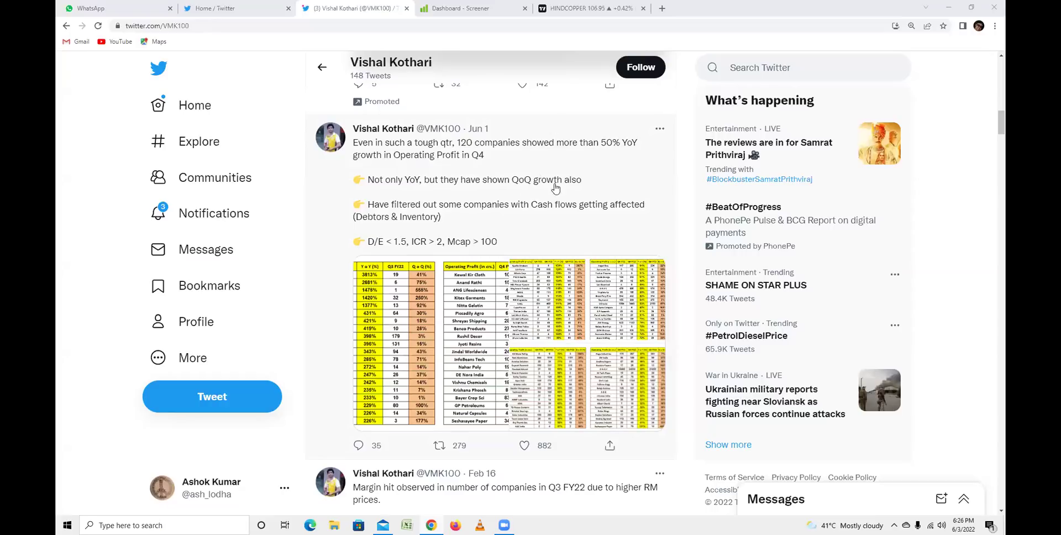
Open the June 1 tweet about YoY operating profit growth and enlarge its first results table.
right_click(560, 220)
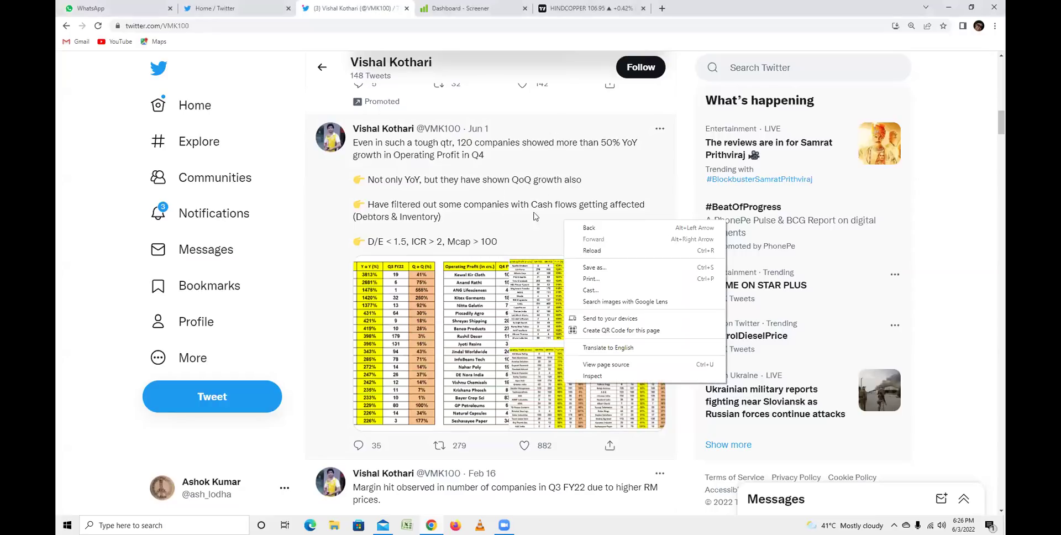
click(497, 213)
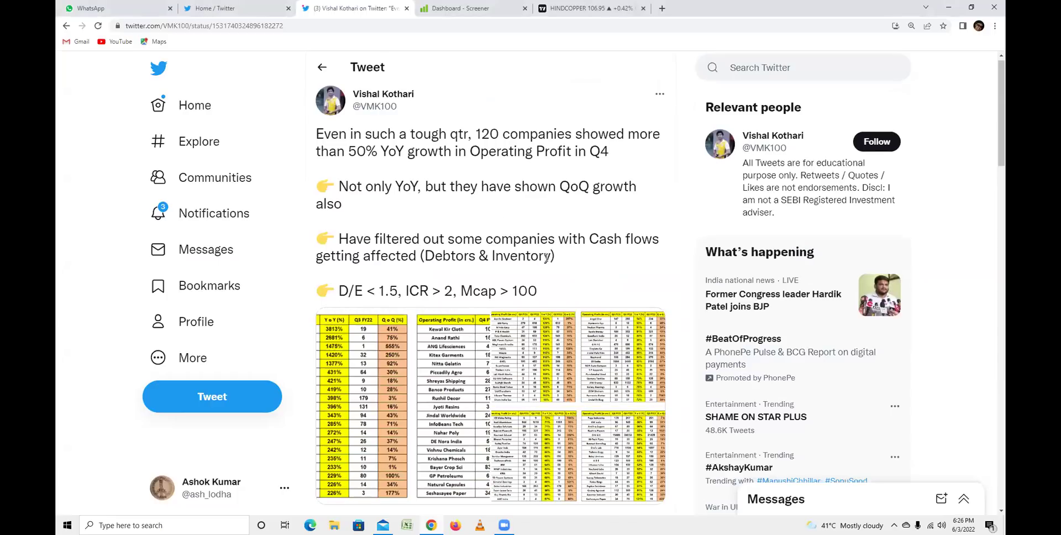
scroll(541, 260, down, 1)
click(452, 310)
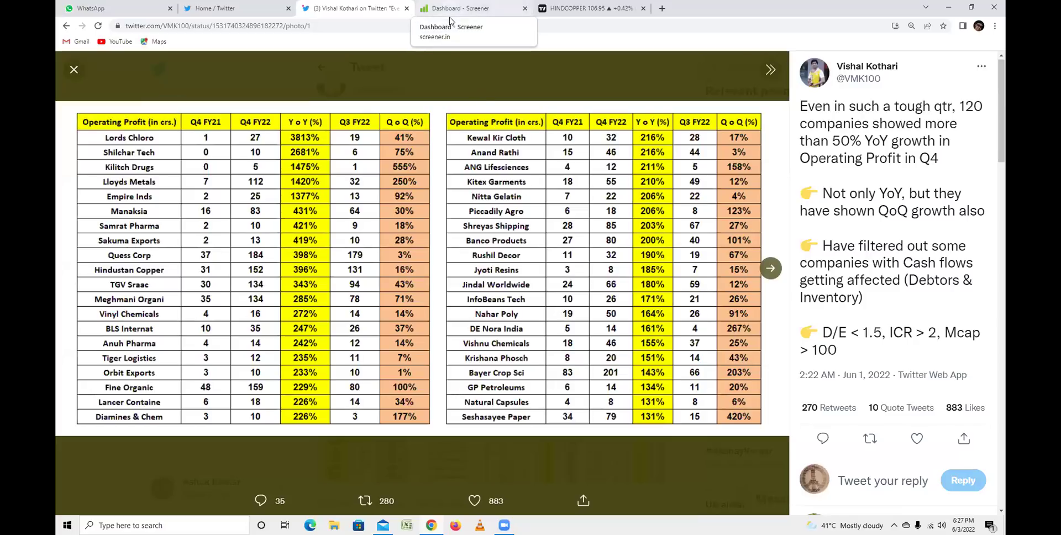
Switch to Screener and start a new stock screen with an empty query.
click(450, 21)
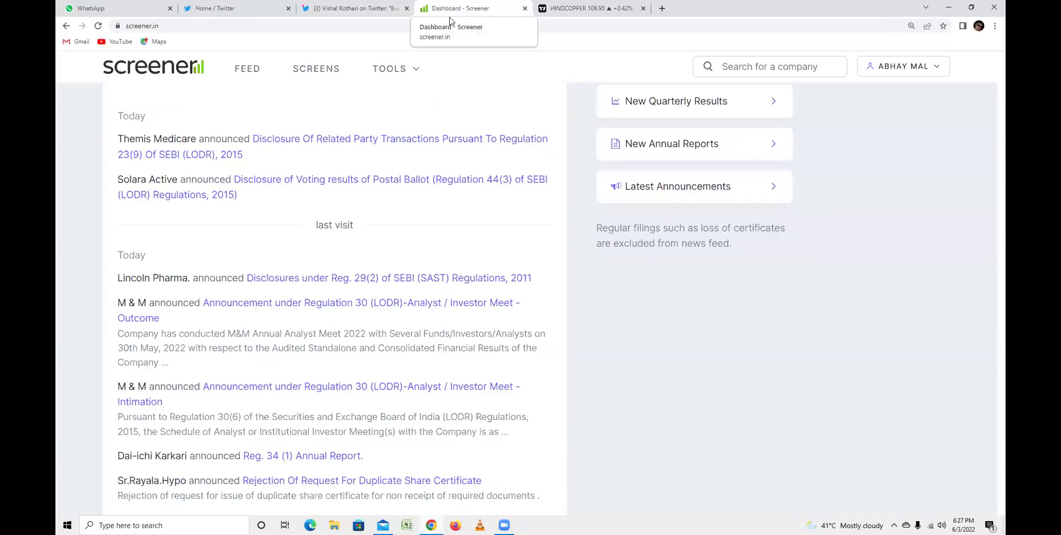
click(319, 69)
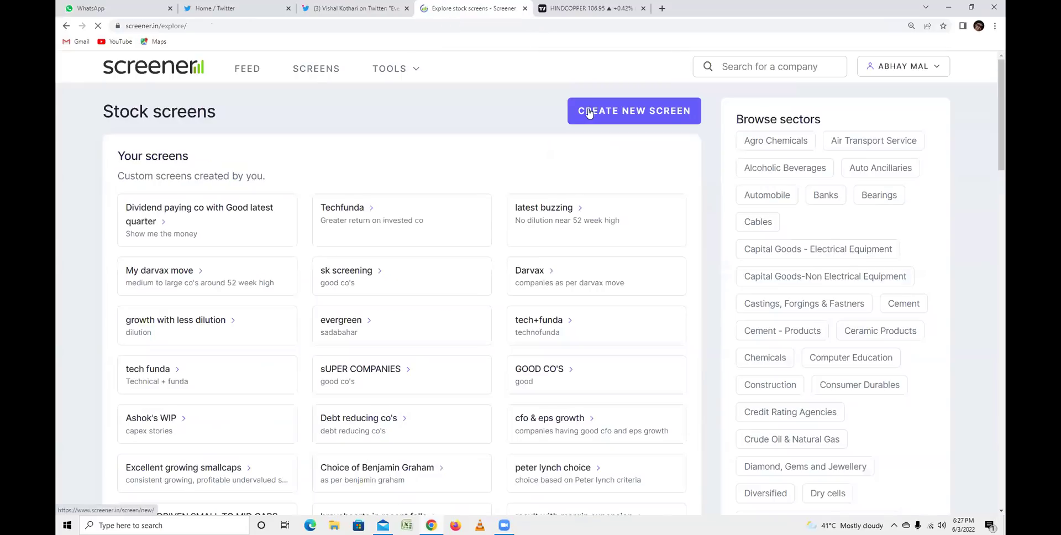
click(587, 111)
click(489, 188)
Go back to the tweet, look through its remaining result tables, and reread its screening criteria.
click(360, 8)
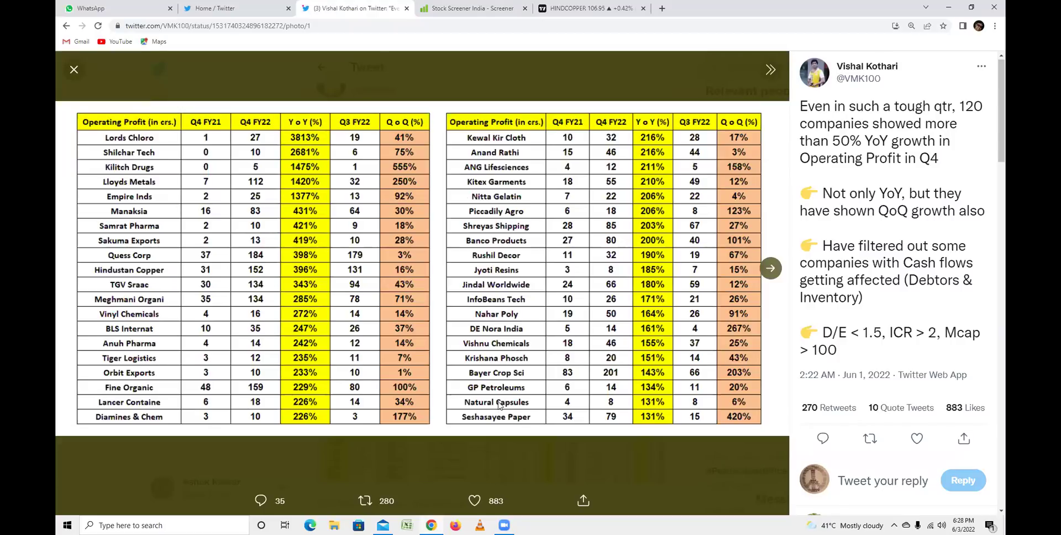
click(771, 269)
click(772, 271)
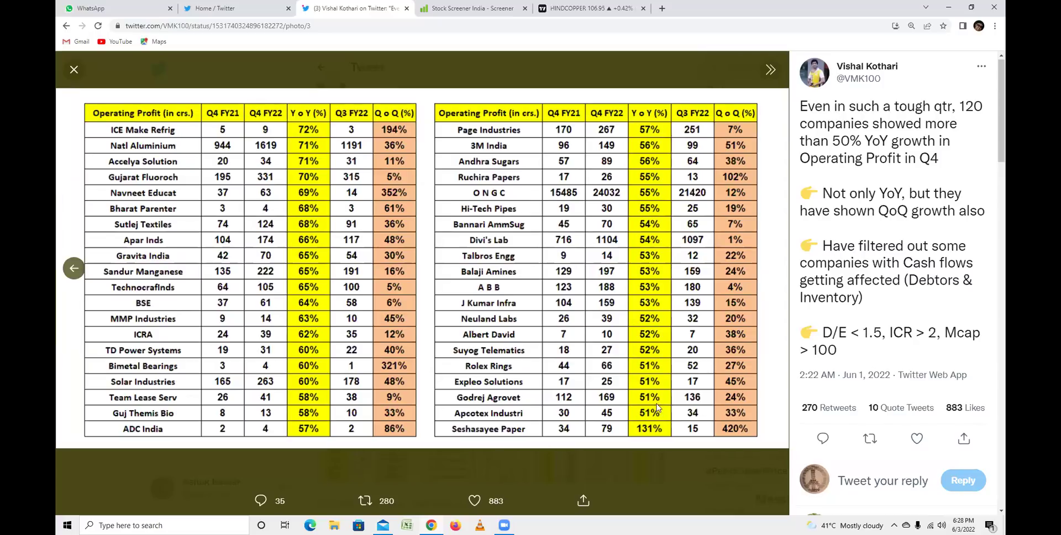
click(76, 69)
scroll(467, 252, up, 2)
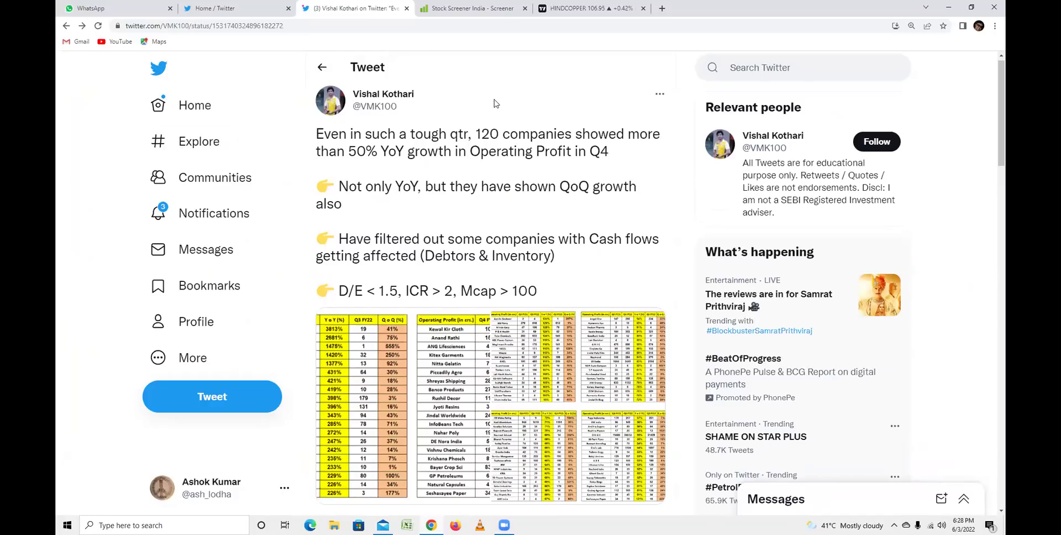
drag(355, 152, 508, 166)
click(506, 170)
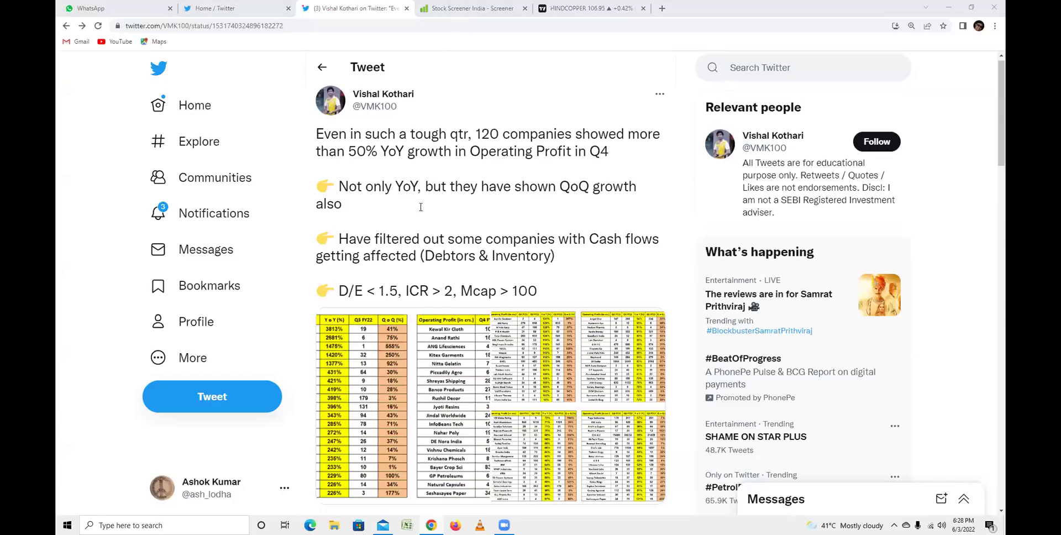
Return to the Screener query and look up the ratios matching "yoy".
click(442, 8)
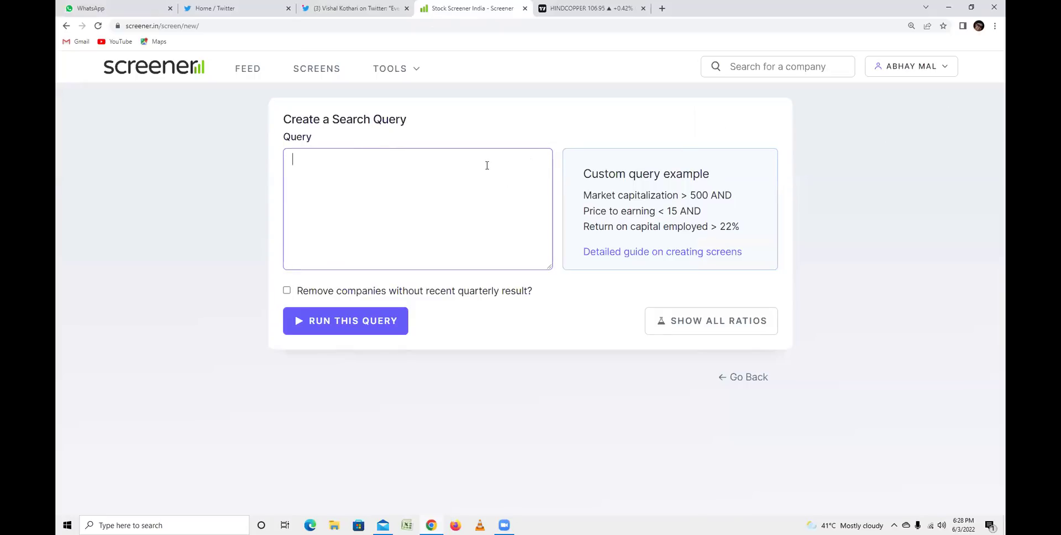
text(yoy)
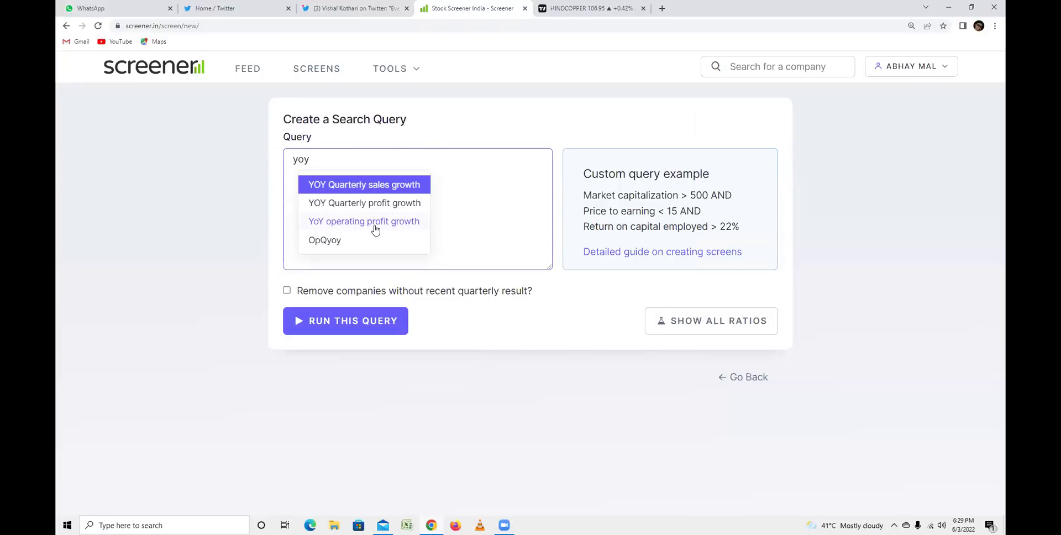
Open the definition of the custom ratio "YoY operating profit growth" from the account's custom ratios.
click(948, 67)
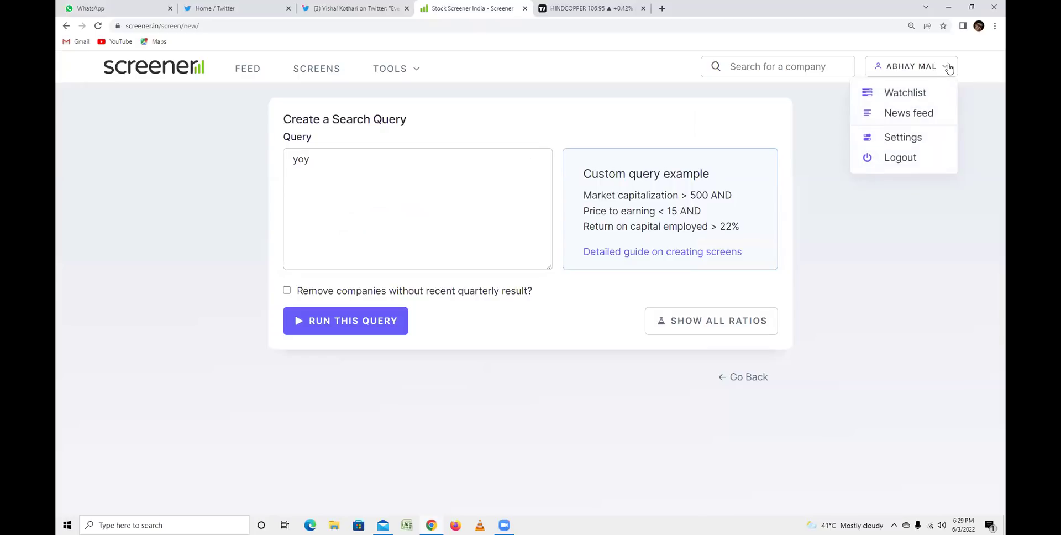
click(911, 143)
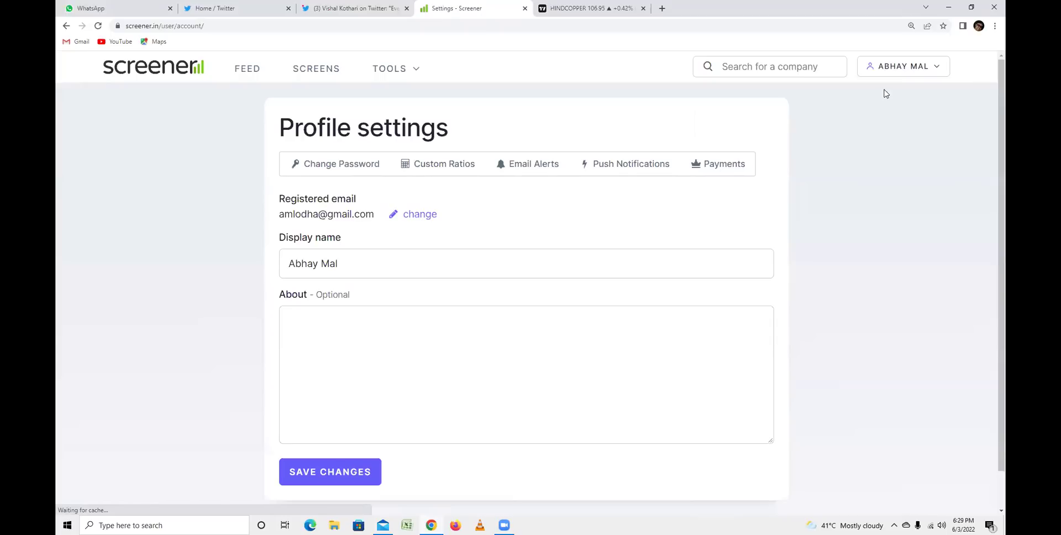
click(940, 70)
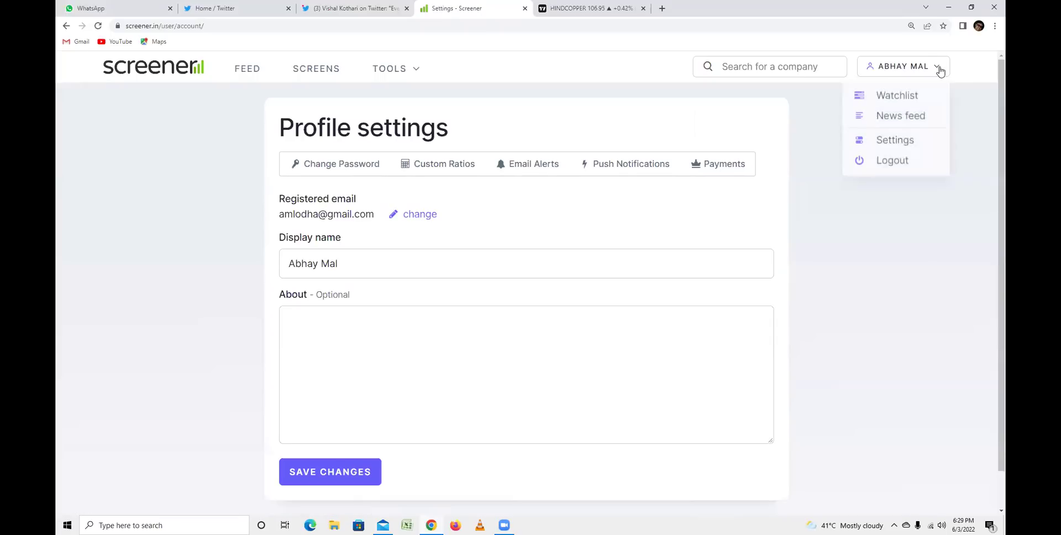
click(909, 142)
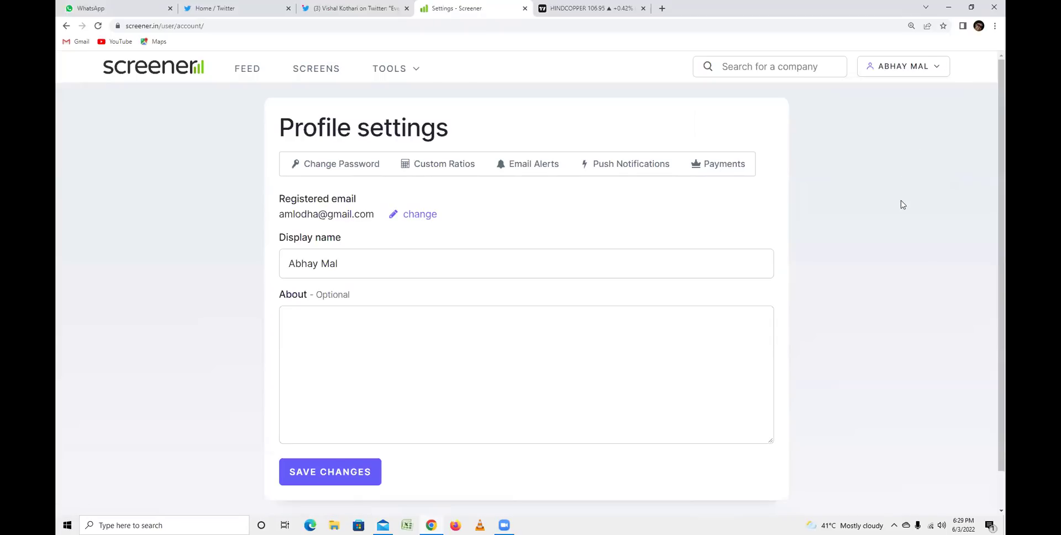
click(939, 72)
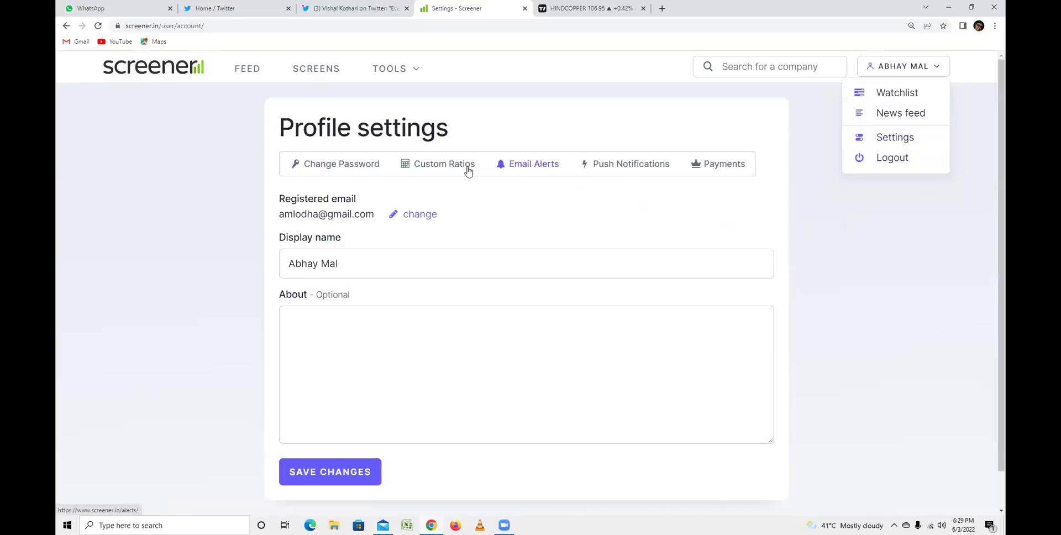
click(430, 167)
scroll(482, 251, down, 9)
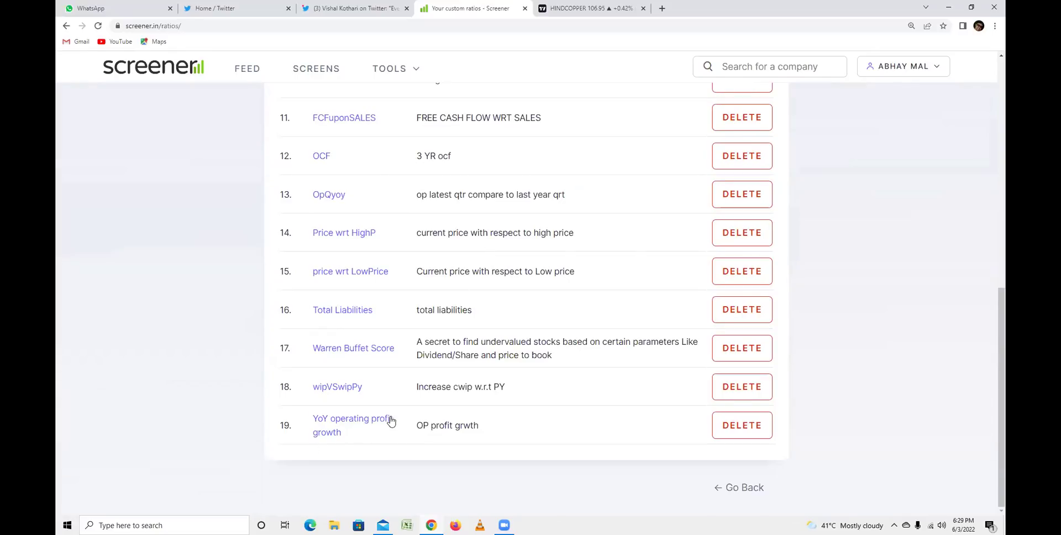
click(336, 429)
Copy the full formula of the YoY operating profit growth ratio.
drag(281, 360, 403, 392)
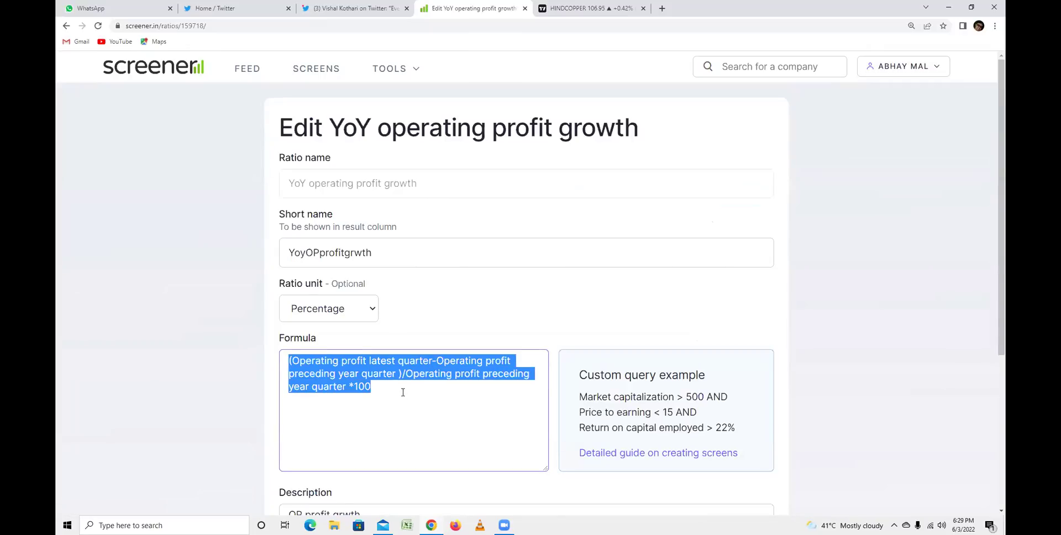
right_click(360, 365)
click(396, 247)
click(392, 424)
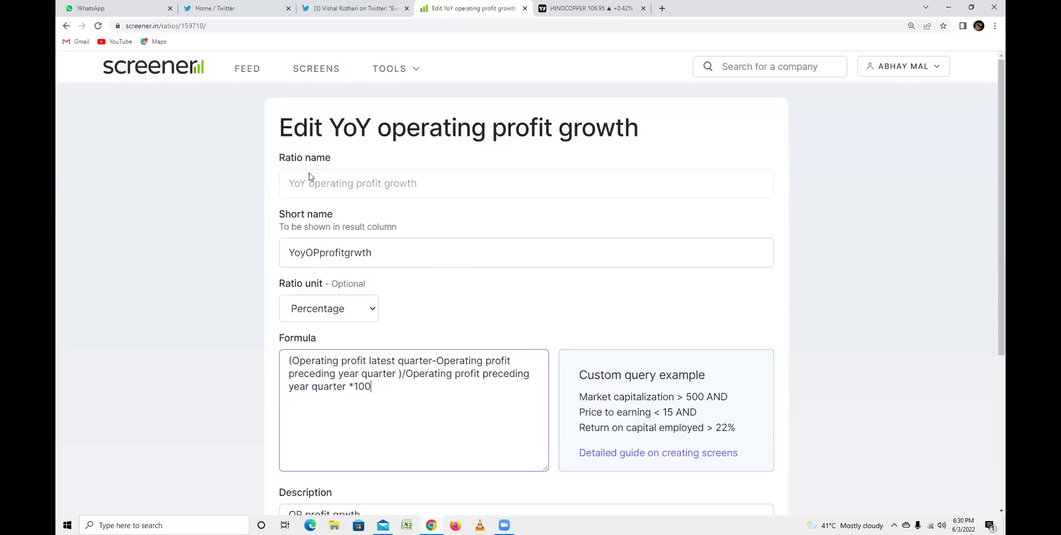
click(368, 188)
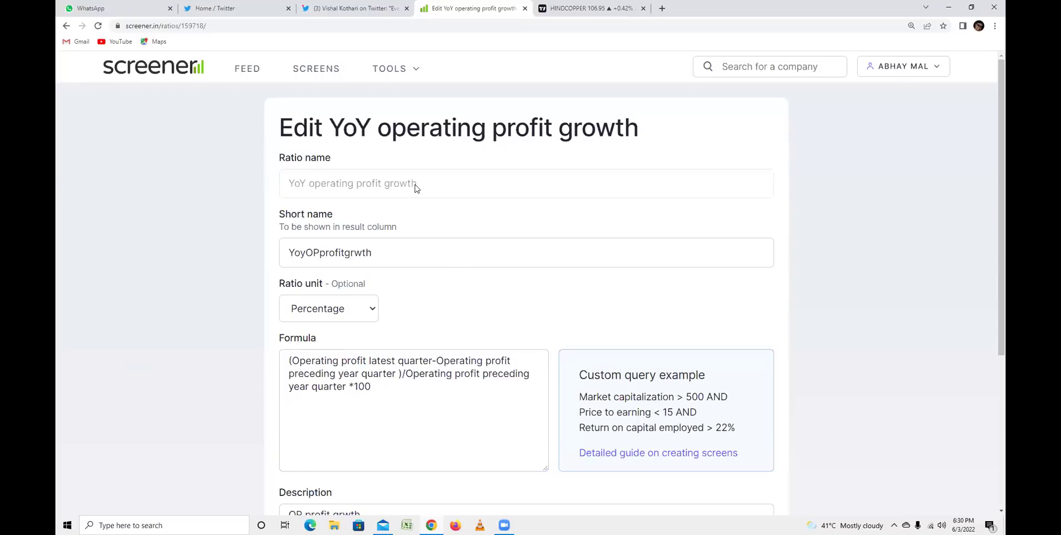
Return to the stock screens and create another new screen, ready for query entry.
click(316, 68)
click(604, 120)
click(433, 165)
Paste the operating profit growth formula into the query, wrap it in parentheses, and require it to be > 50.
key(ctrl+v)
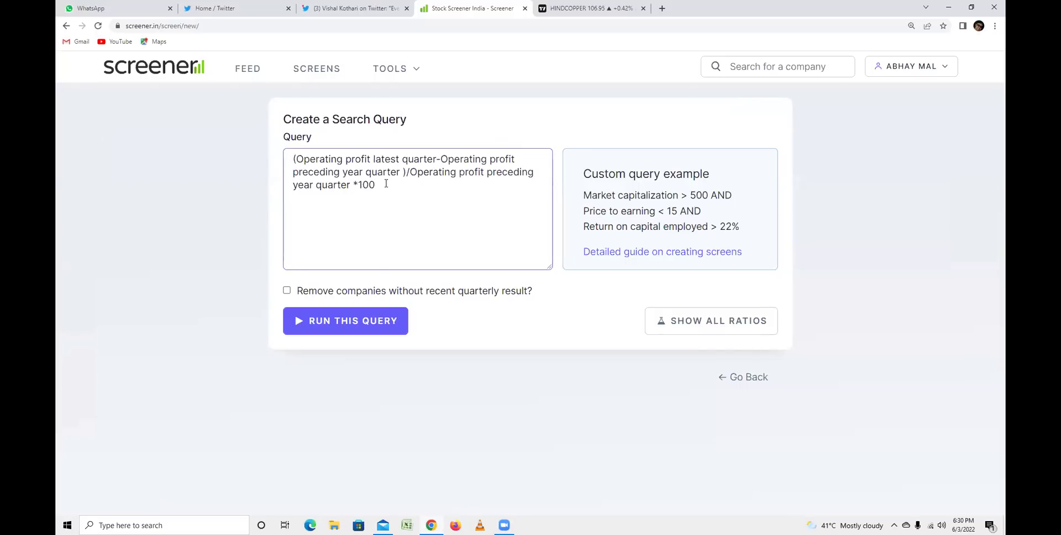
key(ctrl+Home)
text(()
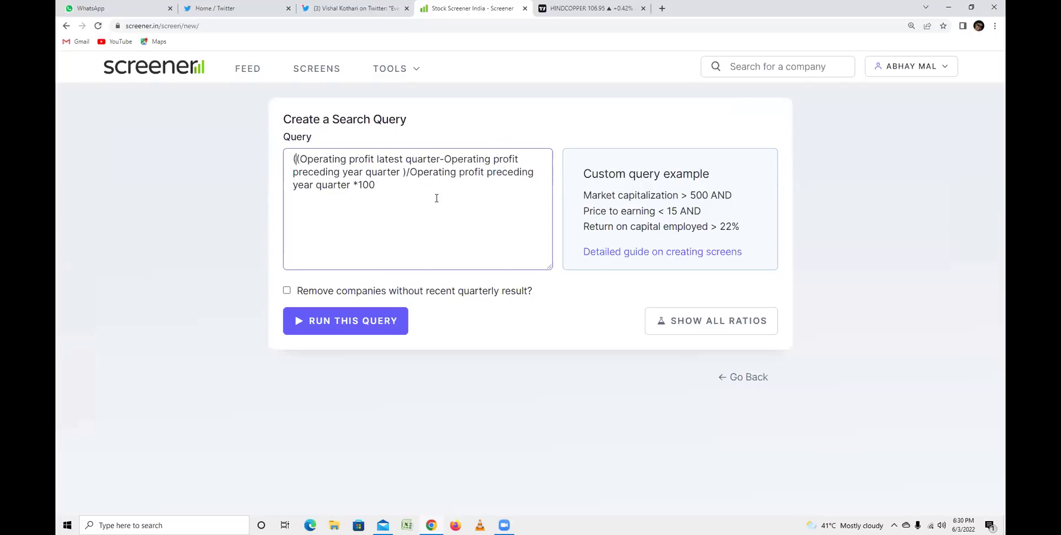
key(ctrl+End)
text()> 50)
Replace the whole query text with the custom ratio "YoY operating profit growth".
drag(428, 192, 279, 162)
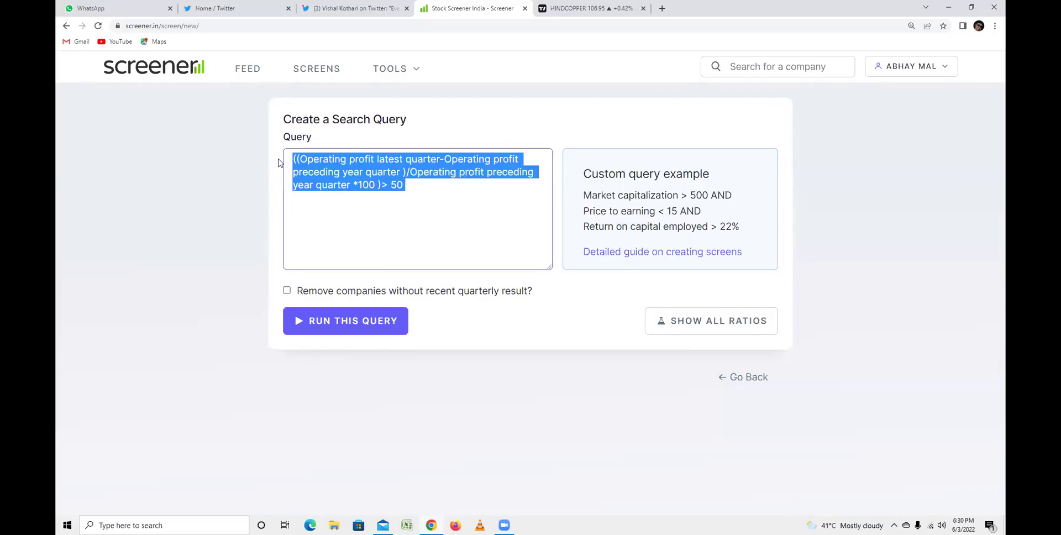
key(BackSpace)
text(yo)
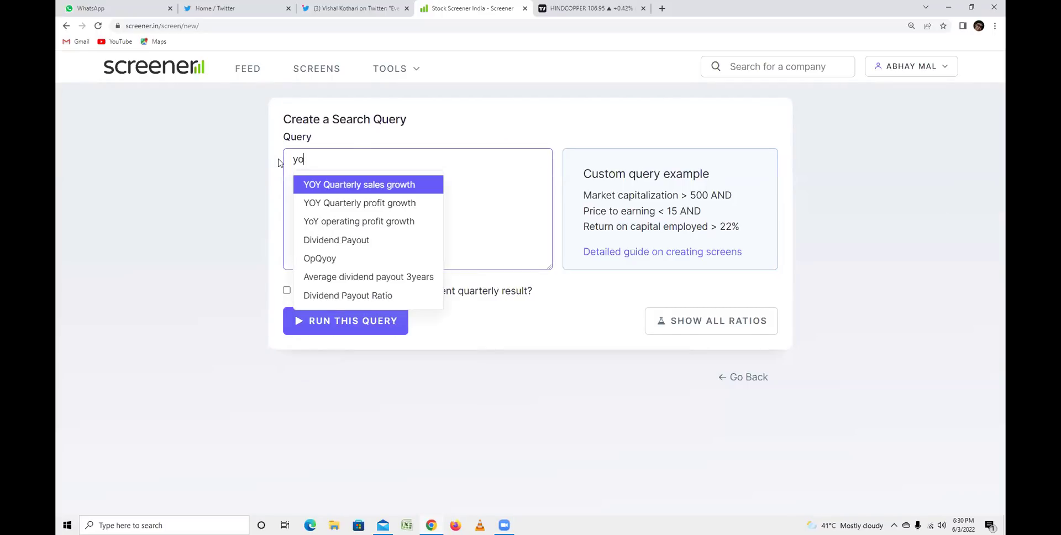
click(358, 221)
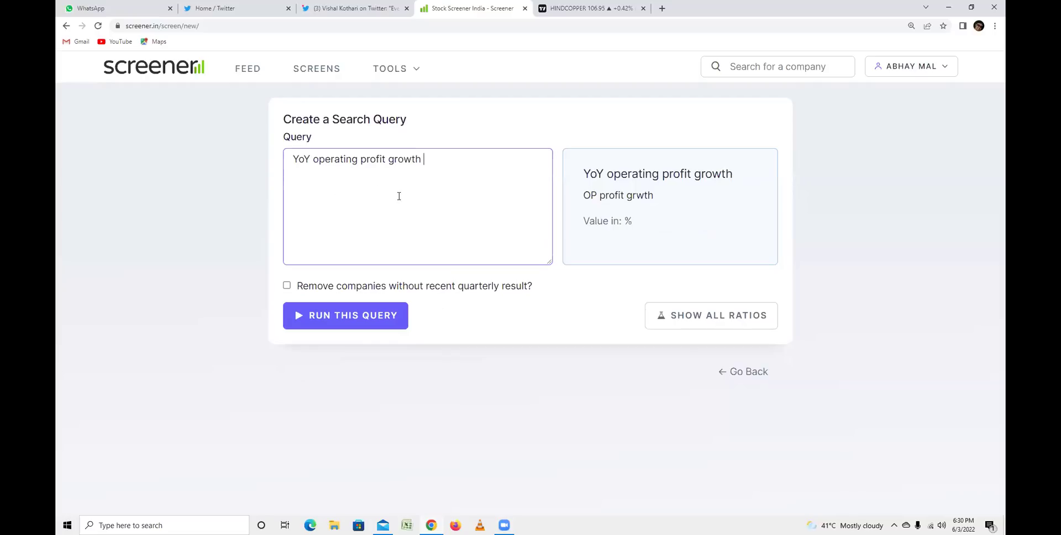
Complete the YoY operating profit growth condition with "> 50 AND" and start a new query line.
drag(326, 173, 369, 234)
click(431, 165)
drag(336, 156, 406, 165)
click(418, 187)
drag(303, 160, 459, 175)
click(462, 178)
text(> 50 AND)
key(Return)
Compare the tweet's YoY operating profit growth criterion with the condition in the Screener query.
click(382, 15)
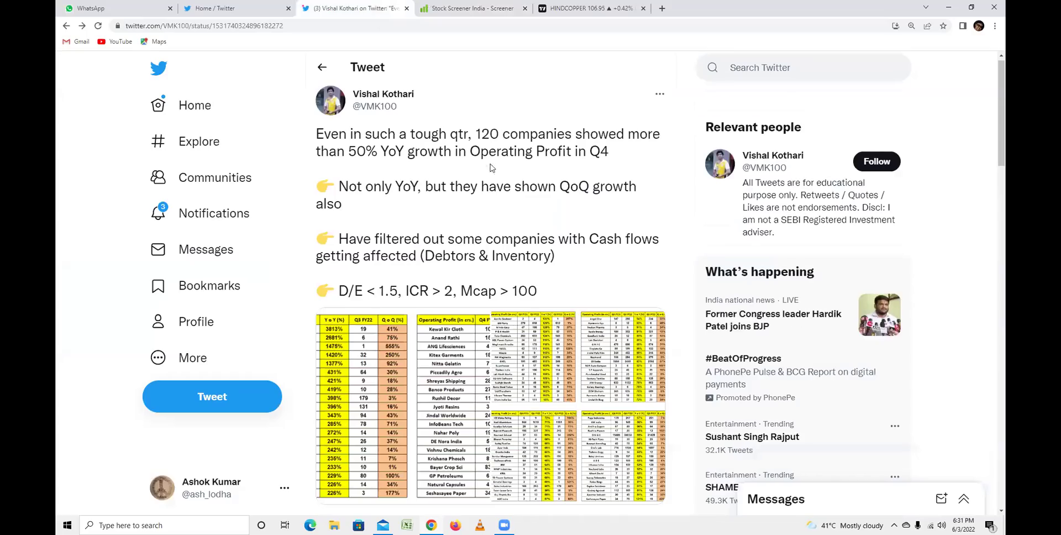
drag(334, 149, 626, 154)
click(622, 167)
double_click(362, 152)
drag(517, 151, 548, 164)
click(602, 157)
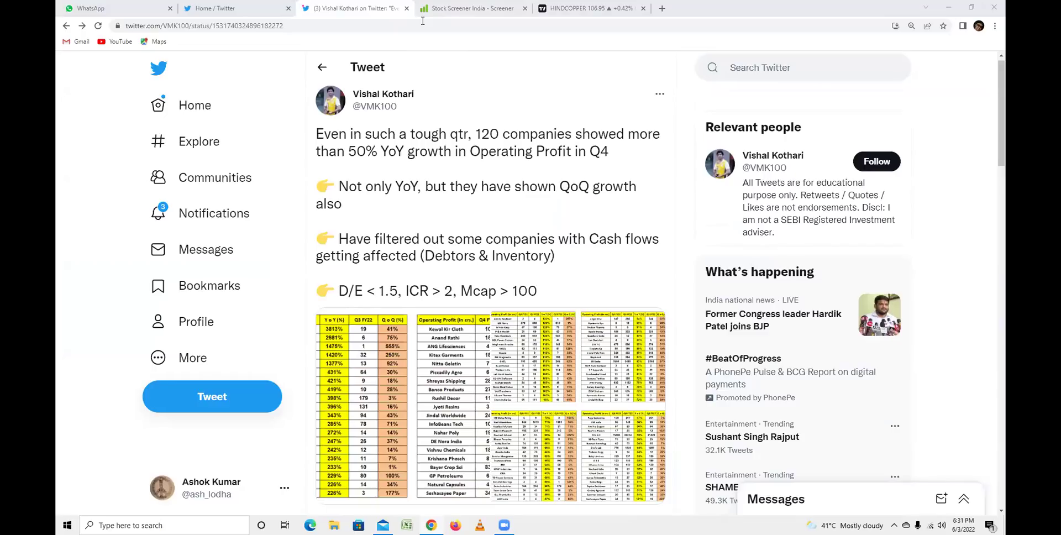
click(423, 15)
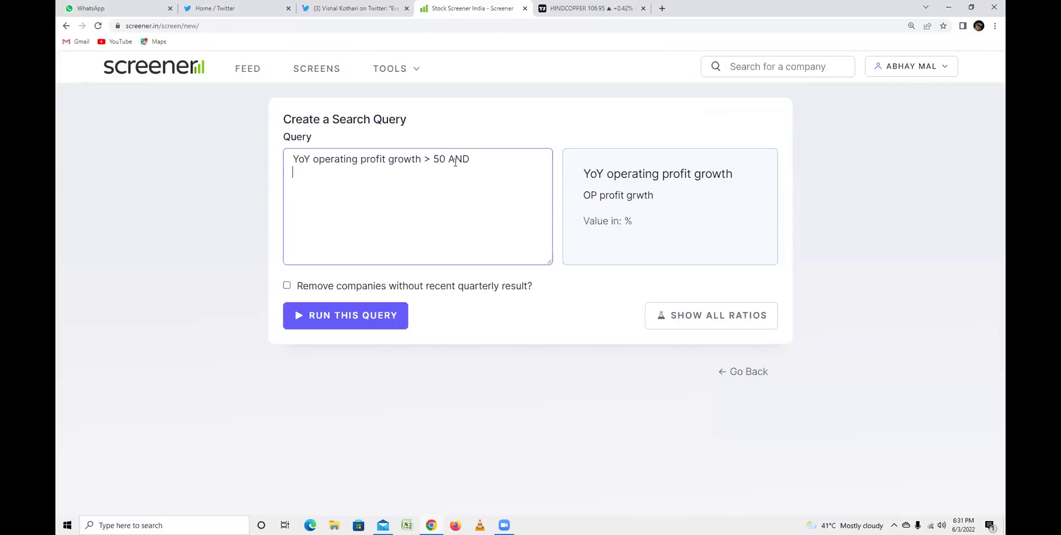
click(478, 161)
Reread the QoQ growth criterion in the tweet.
click(354, 8)
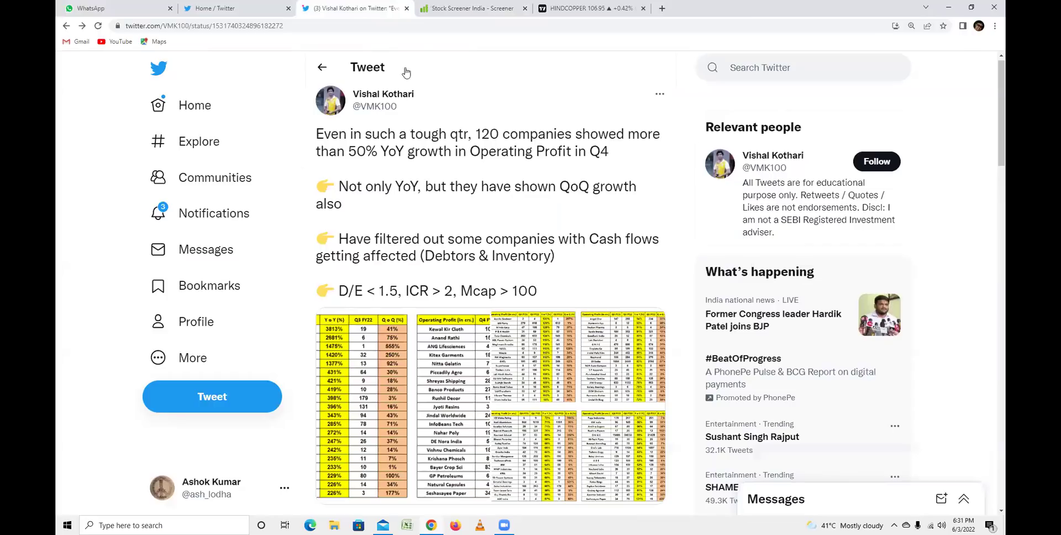
drag(348, 186, 626, 212)
click(465, 193)
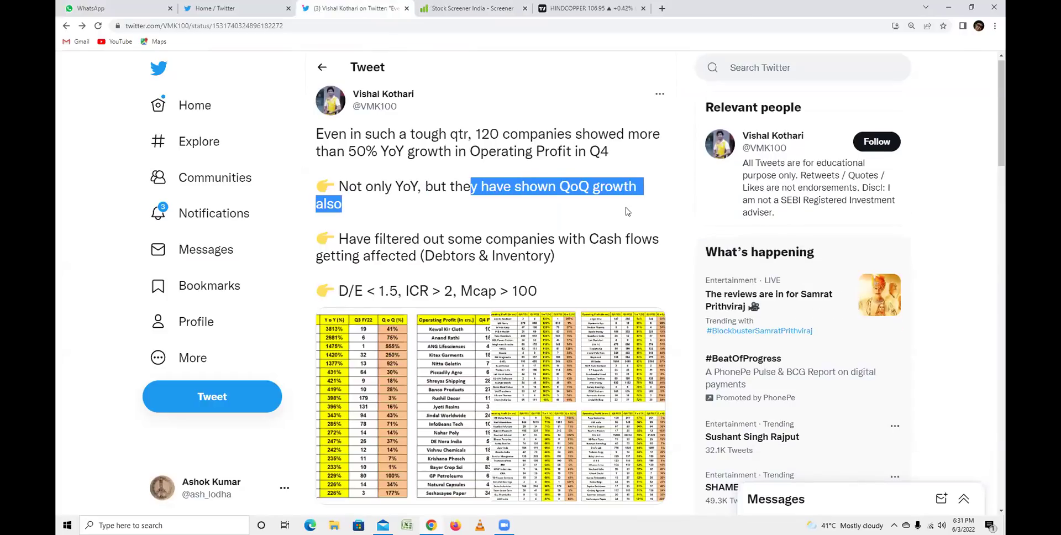
click(628, 211)
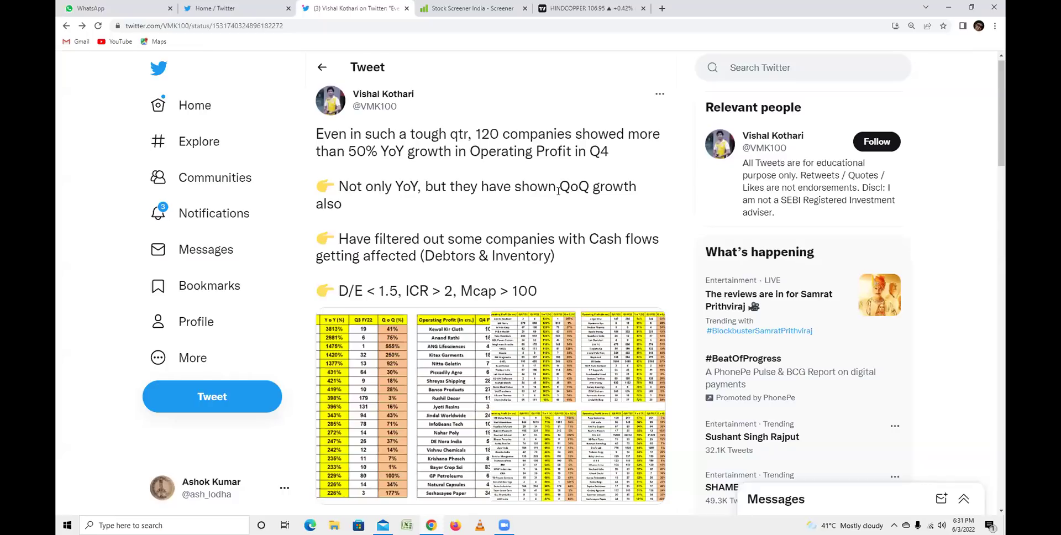
drag(490, 189, 628, 199)
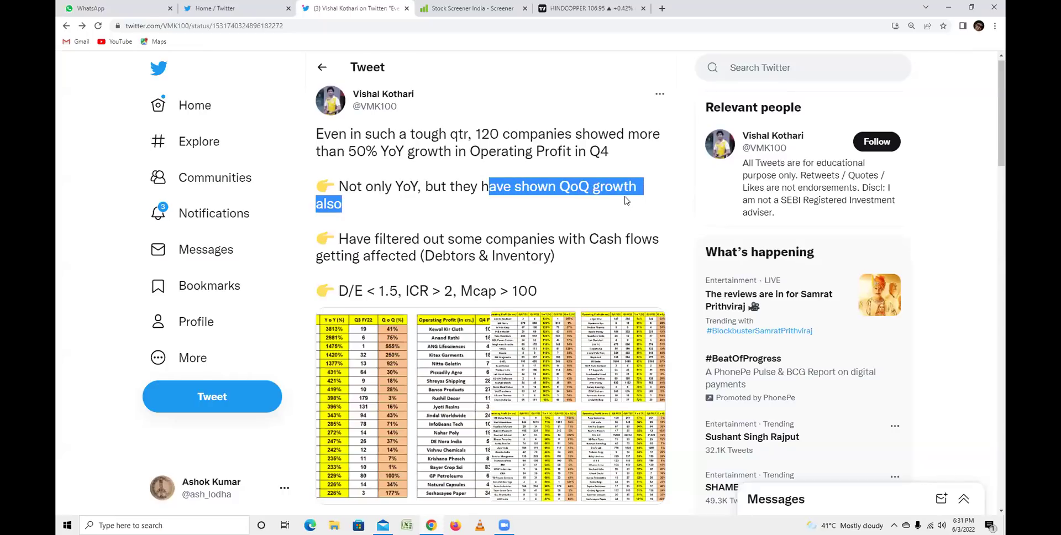
click(623, 204)
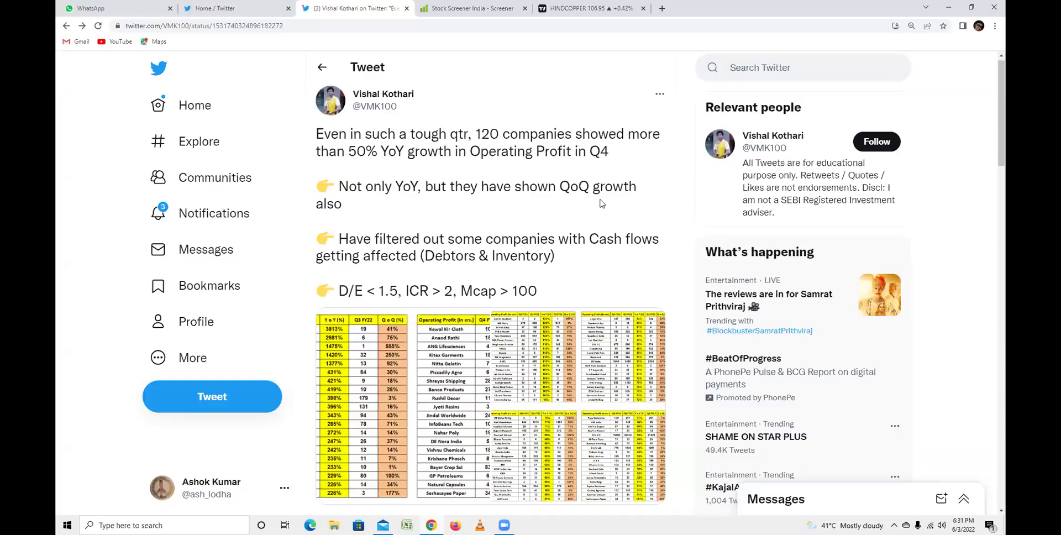
Return to Screener and insert the ratio "Operating profit latest quarter" on the second line of the query.
click(457, 10)
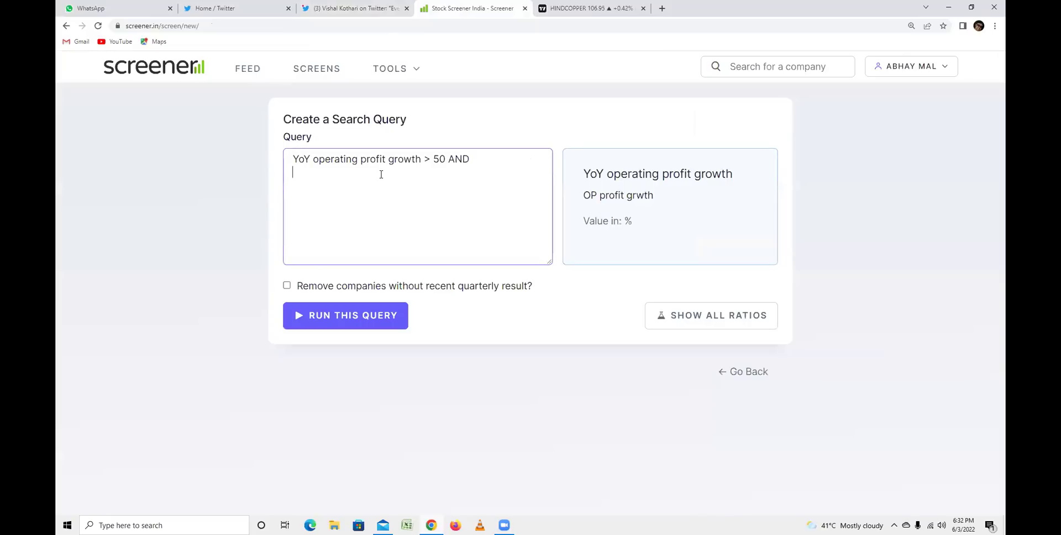
key(Return)
text(oper)
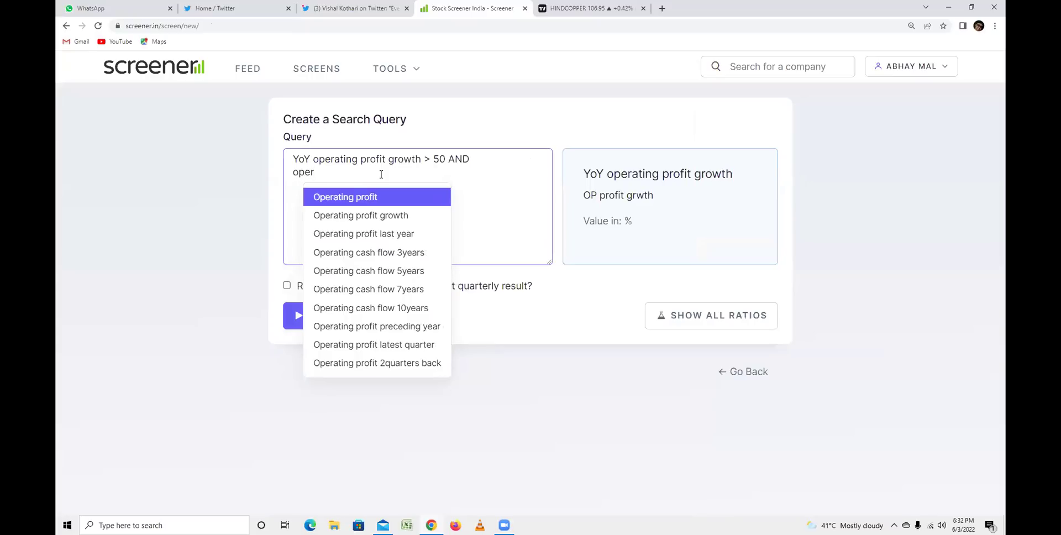
key(Down)
key(Down)
key(Down)
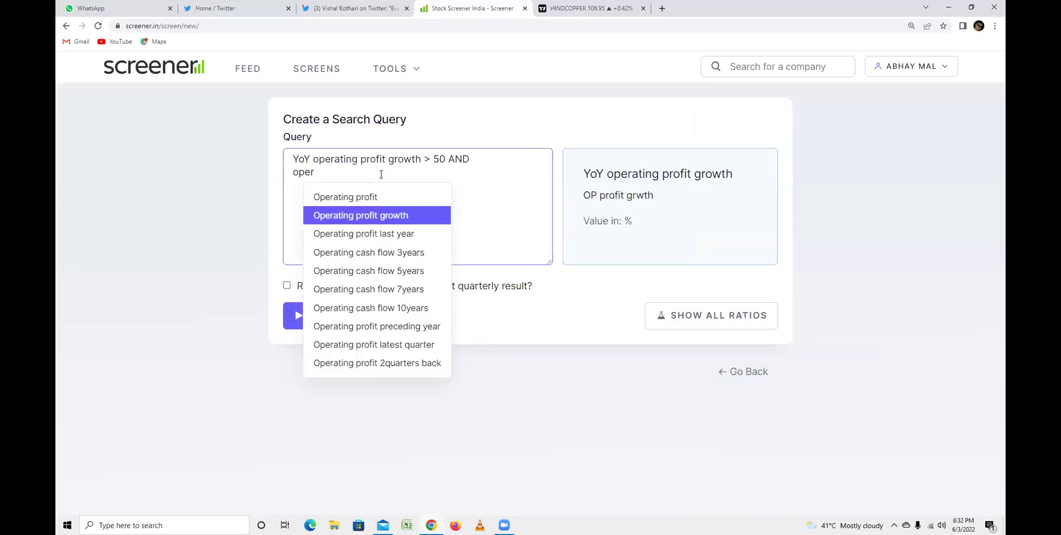
key(Down)
key(Down)
key(Down)
key(Down)
key(Down)
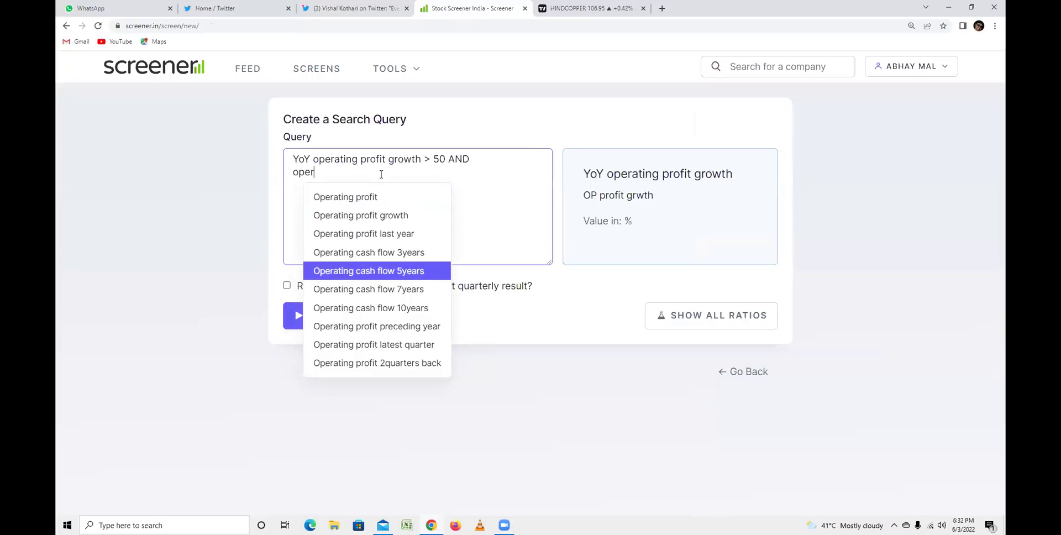
key(Return)
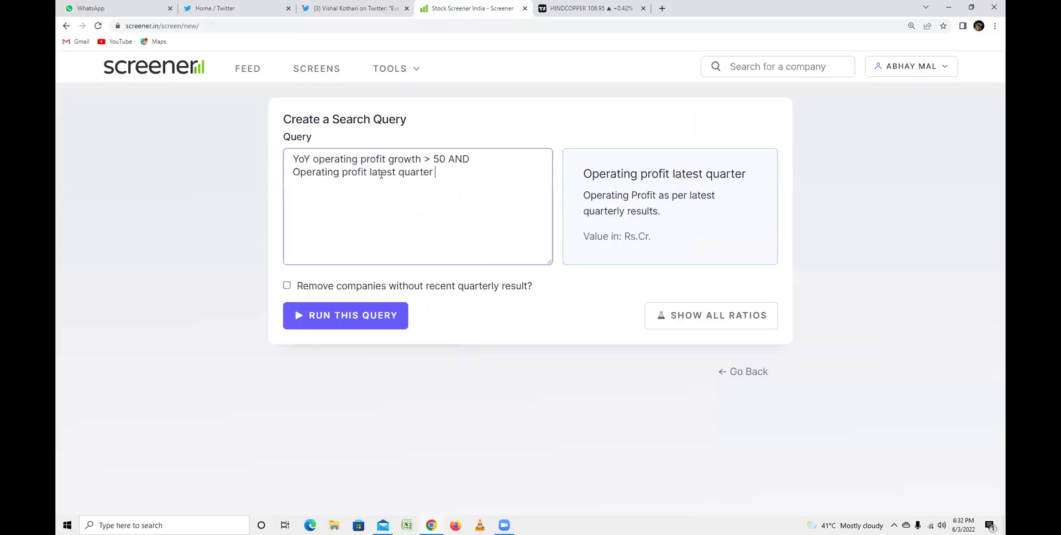
Complete the quarterly condition with "> Operating profit preceding quarter AND" and start a new query line.
text(> opera)
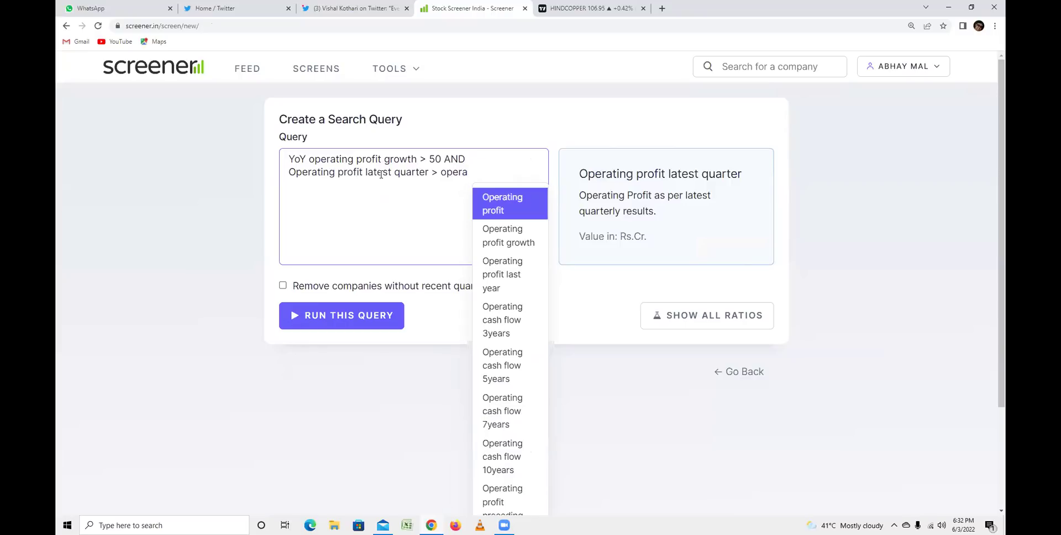
text(ting prof)
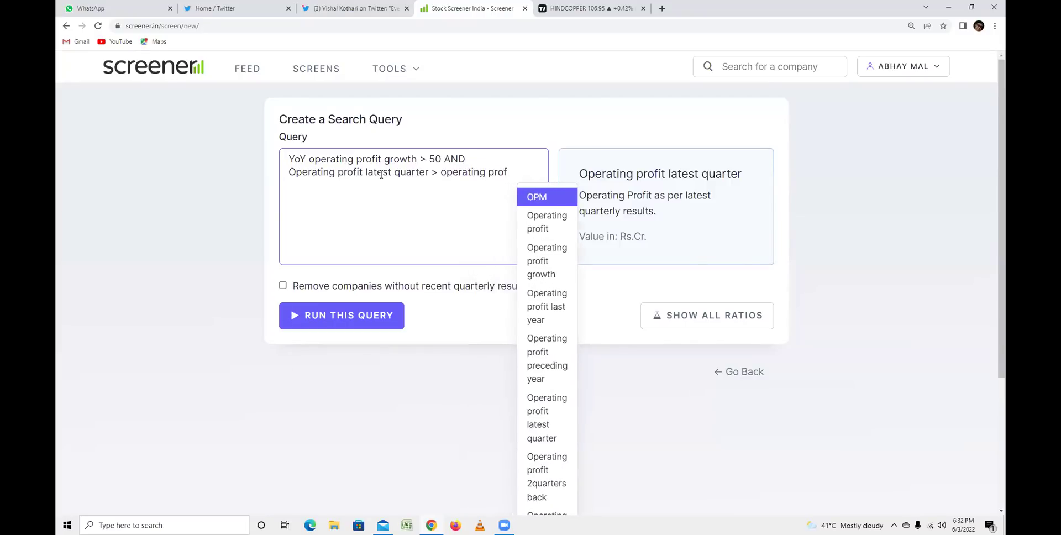
text(it p)
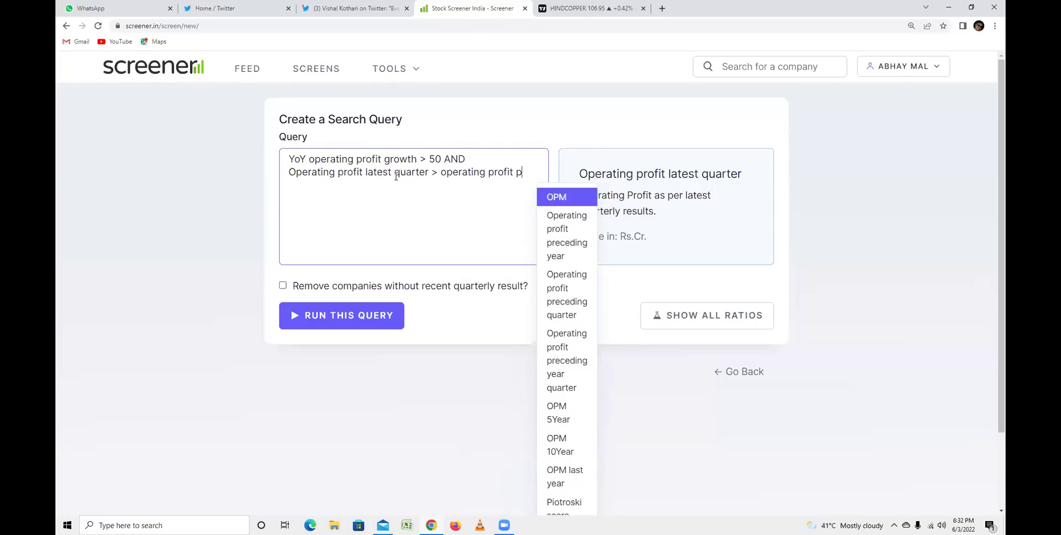
click(572, 302)
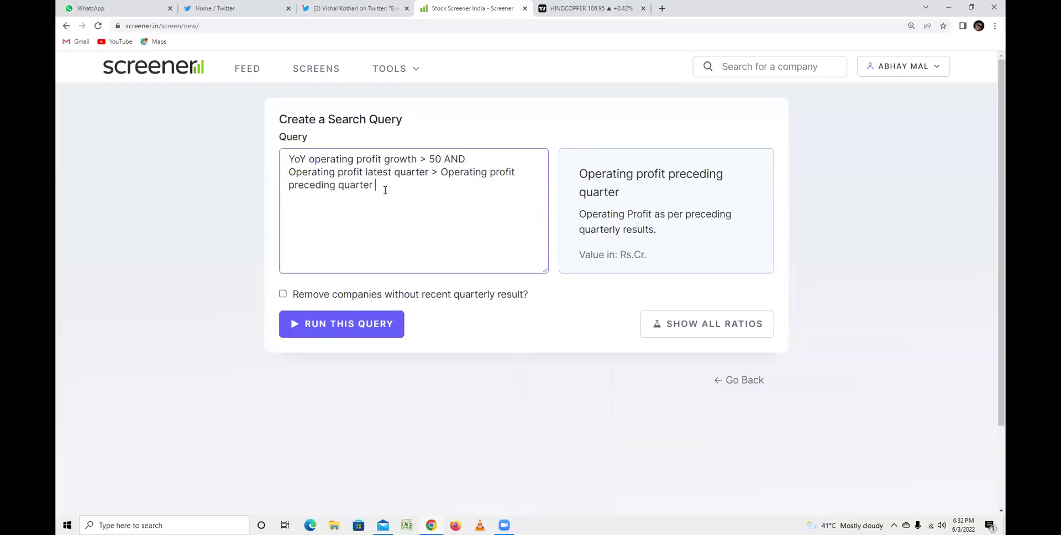
text(AND)
key(Return)
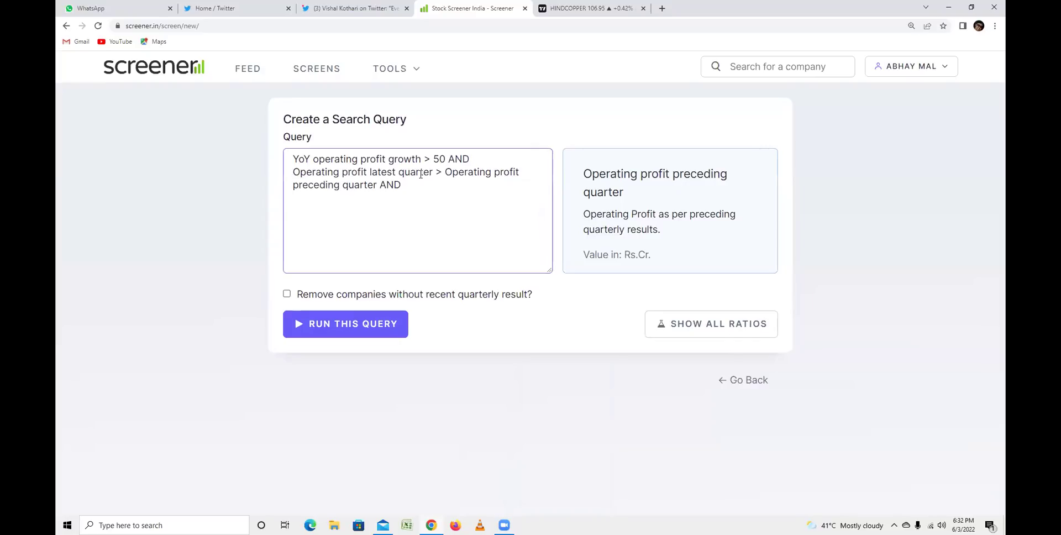
Review the growth criteria in the tweet and read its D/E, ICR and Mcap limits.
click(354, 12)
drag(348, 186, 555, 224)
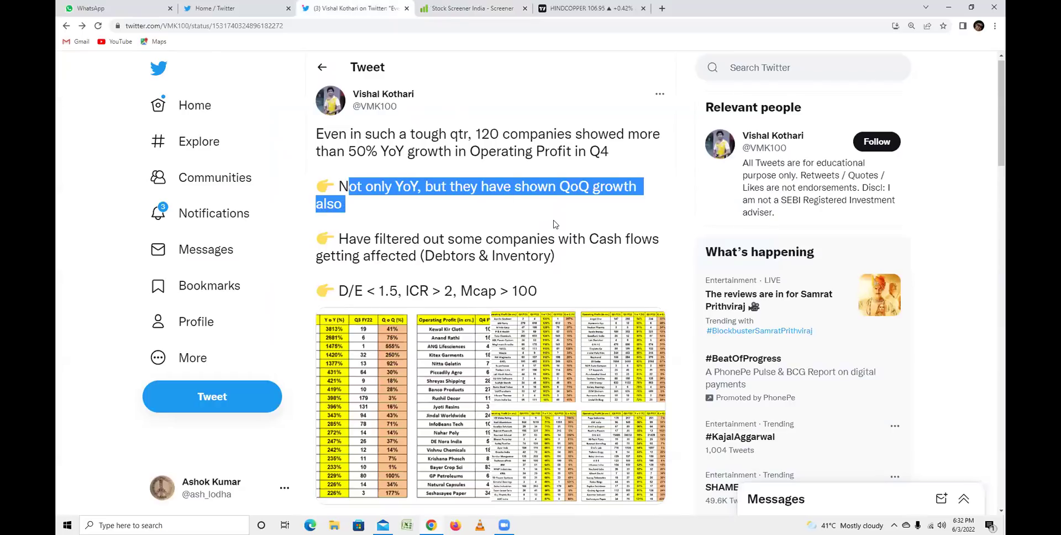
click(555, 224)
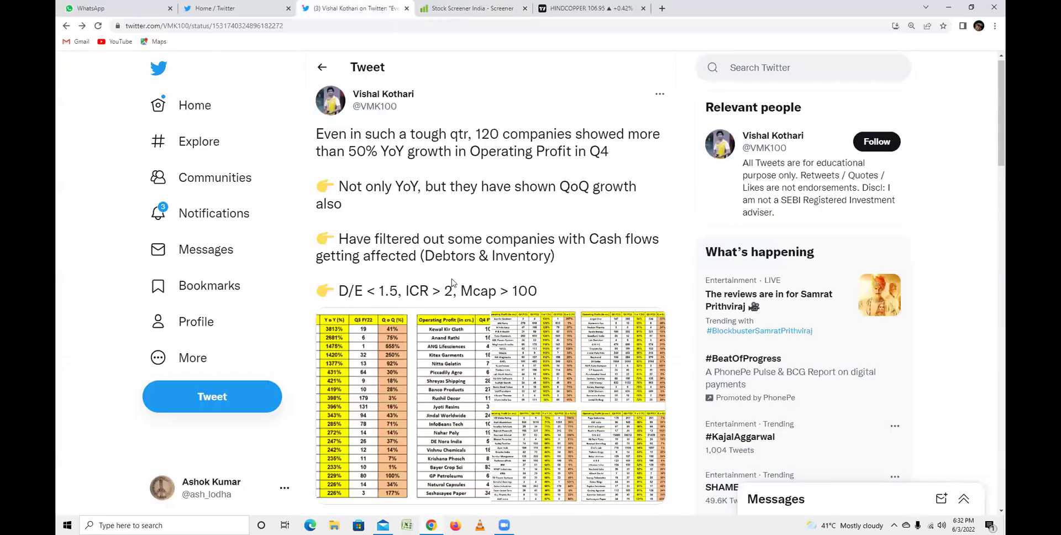
drag(350, 133, 601, 208)
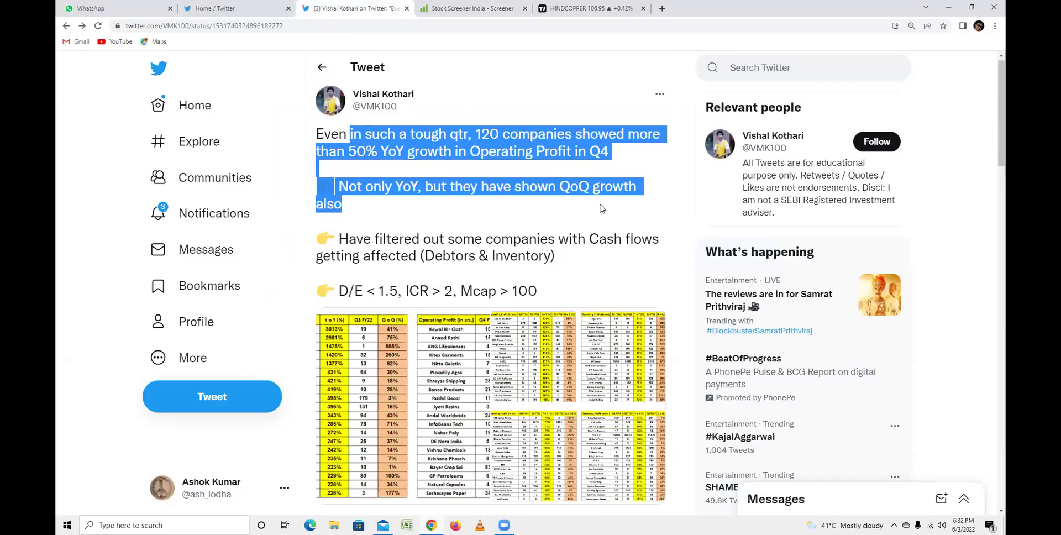
click(600, 208)
drag(335, 291, 552, 299)
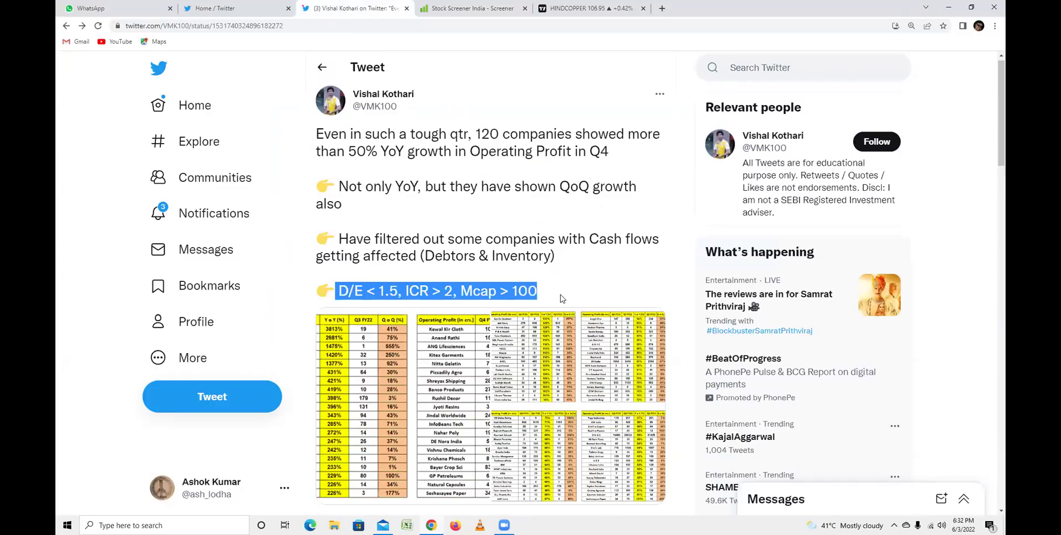
click(559, 299)
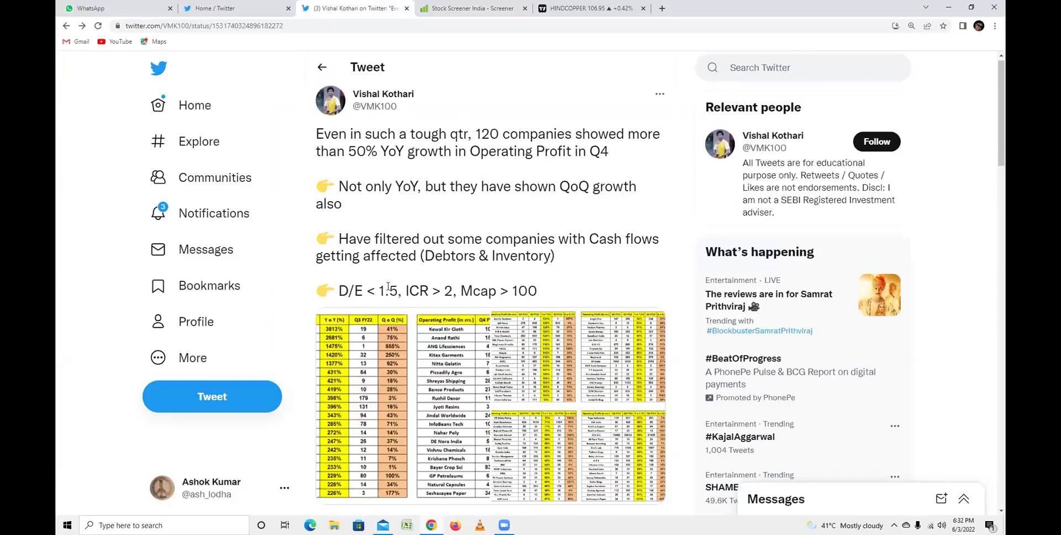
drag(336, 292, 535, 297)
click(575, 299)
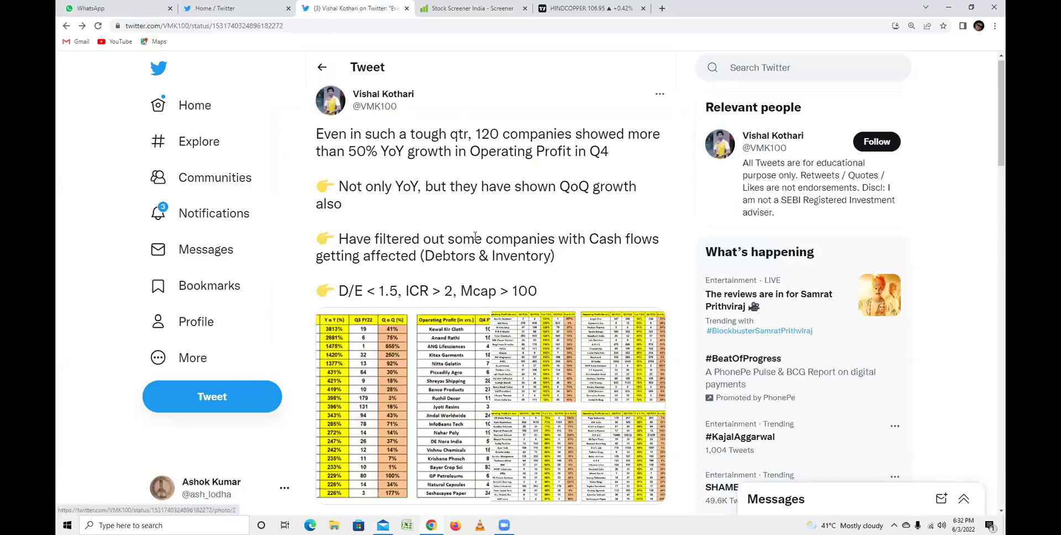
Add the condition "Debt to equity <1.5 AND" to the Screener query and start a new line.
click(453, 6)
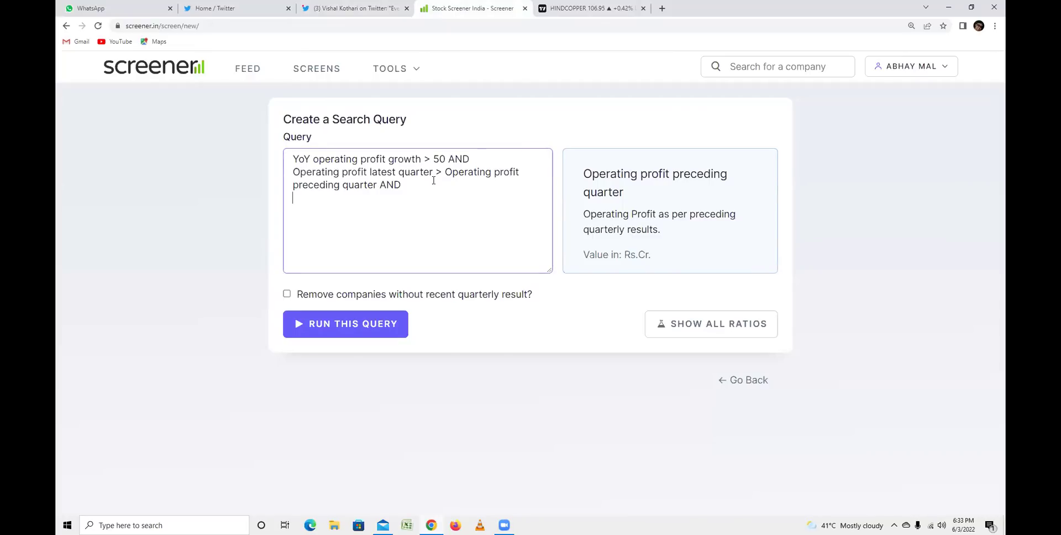
text(deb)
click(430, 223)
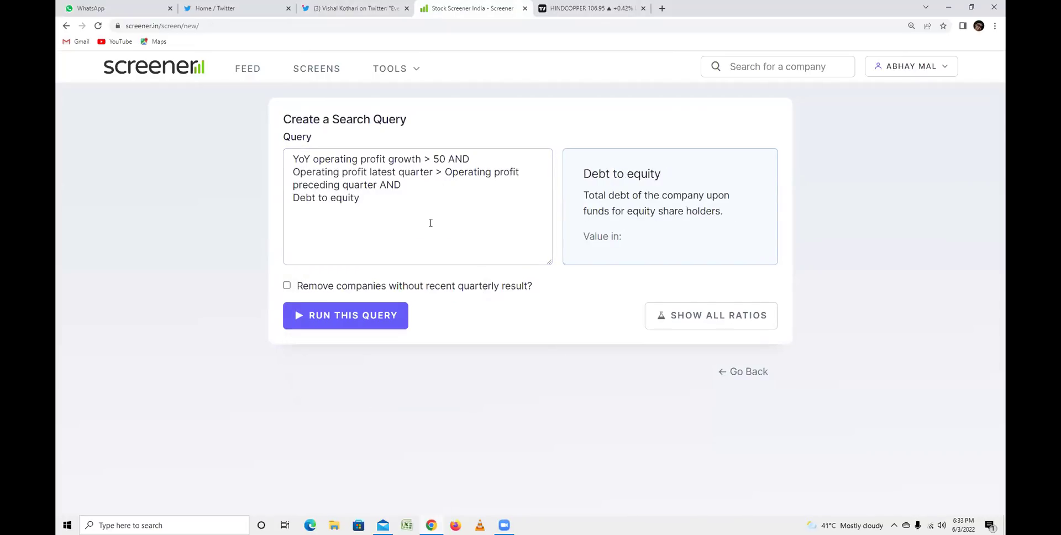
click(420, 198)
text(<1.5 AND)
key(Return)
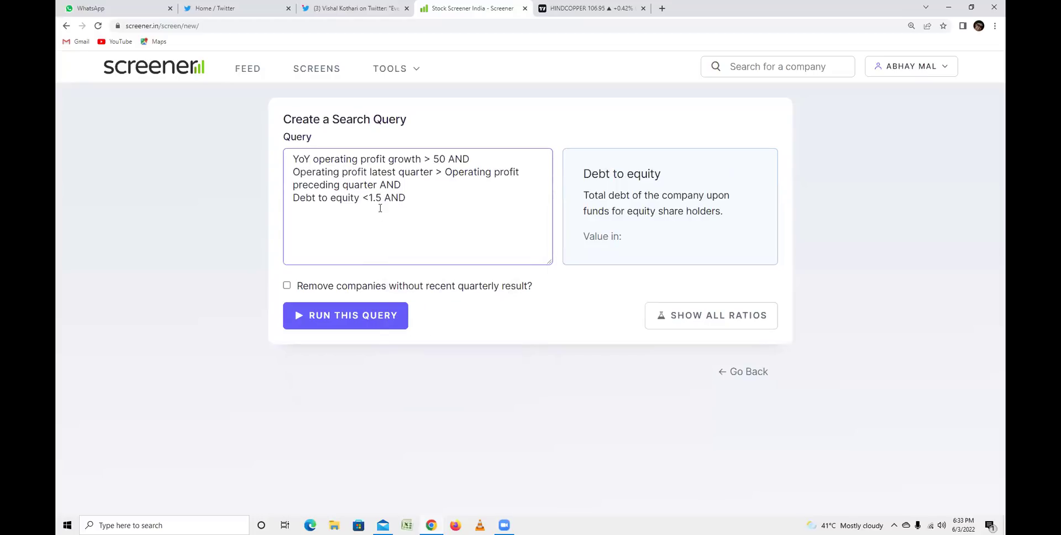
Check the tweet's ICR limit, add "Interest Coverage Ratio >2 AND" to the Screener query and start a new line.
click(349, 8)
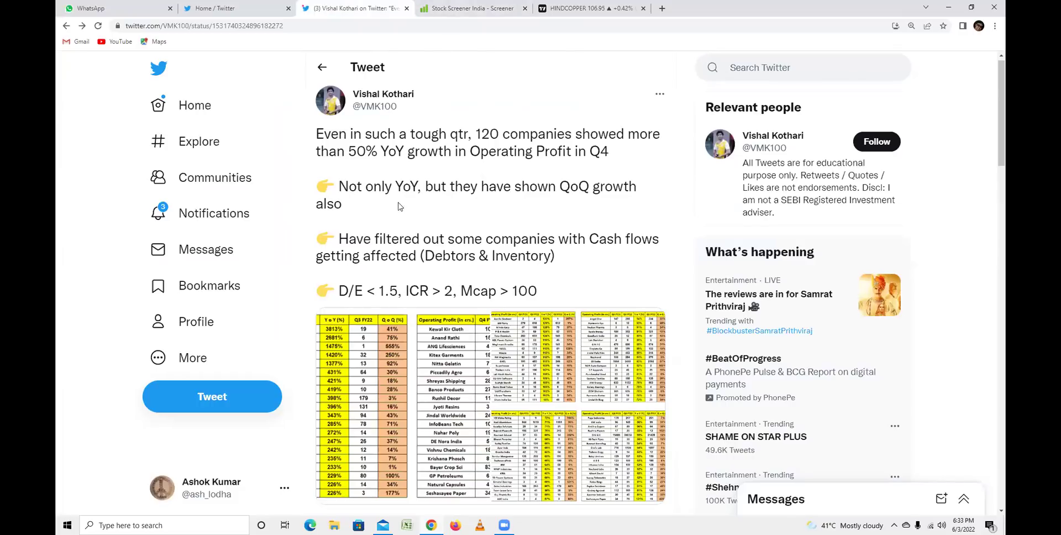
click(456, 8)
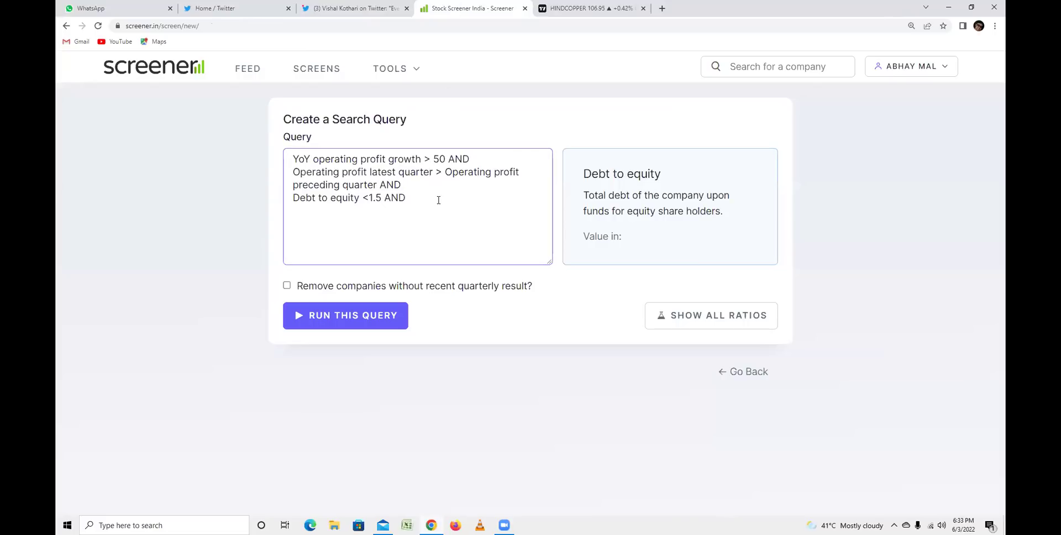
text(intere)
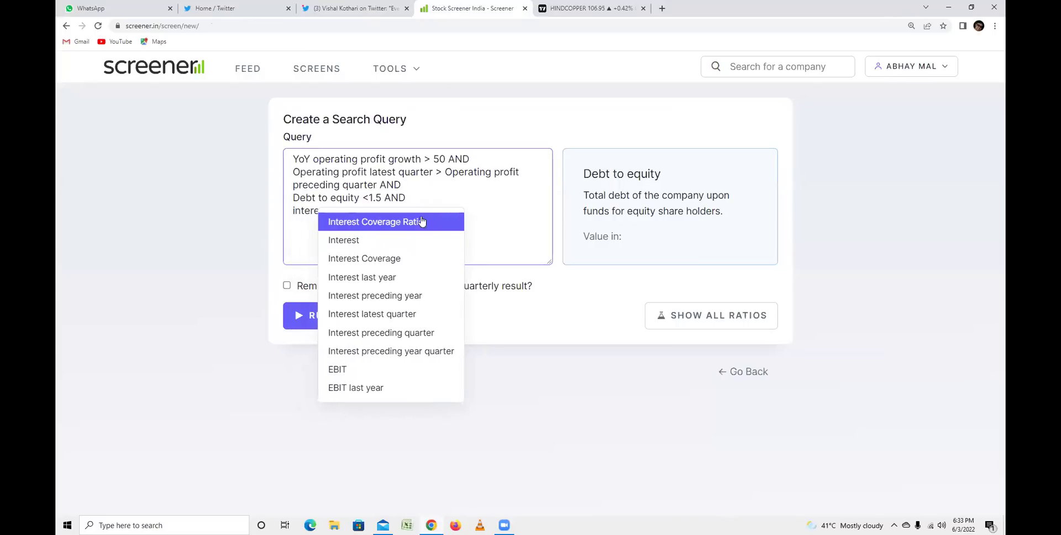
click(420, 222)
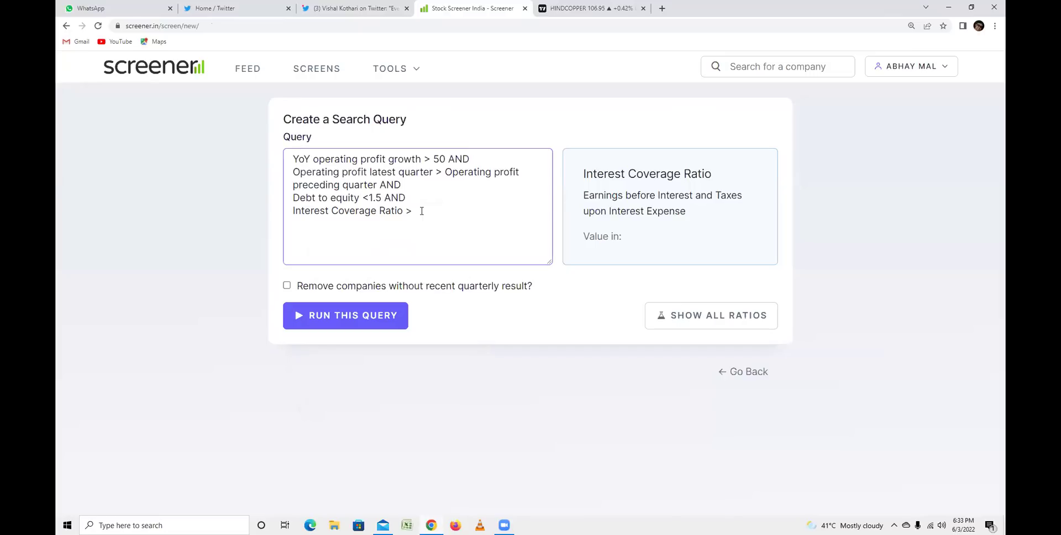
text(>2 AND)
key(Return)
Check the tweet's Mcap limit and add "Market Capitalization >100 AND" as the next condition in the Screener query.
click(353, 8)
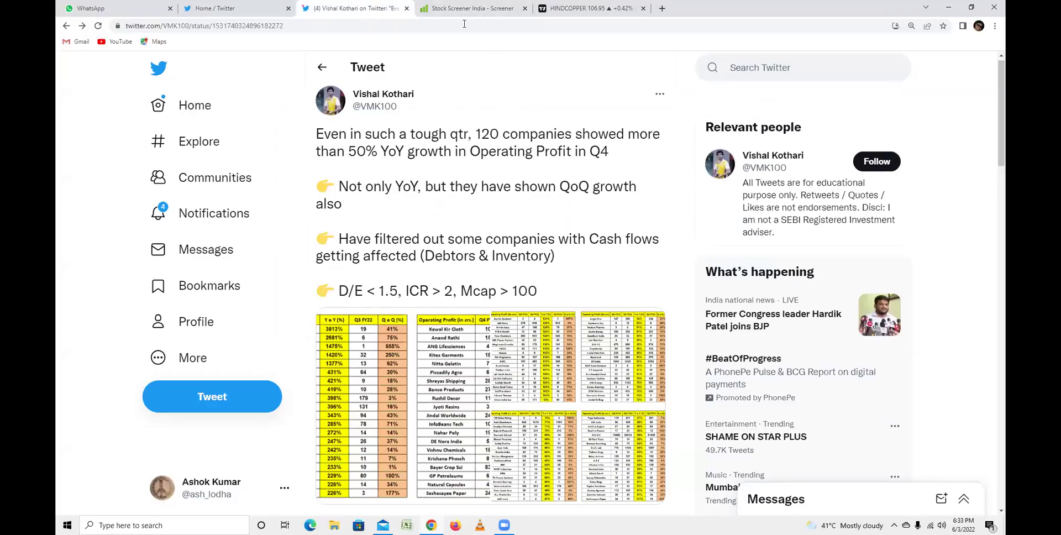
click(467, 9)
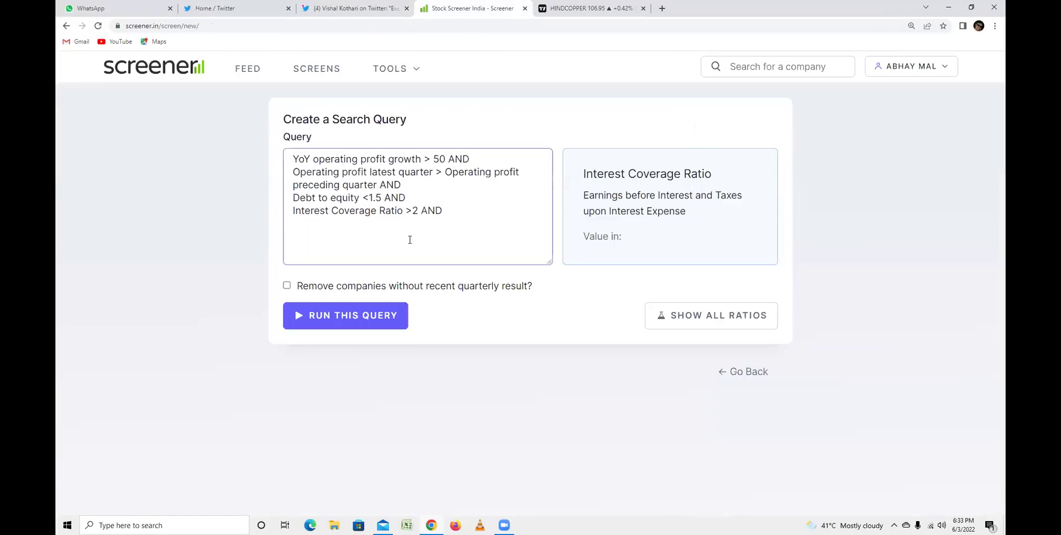
text(m)
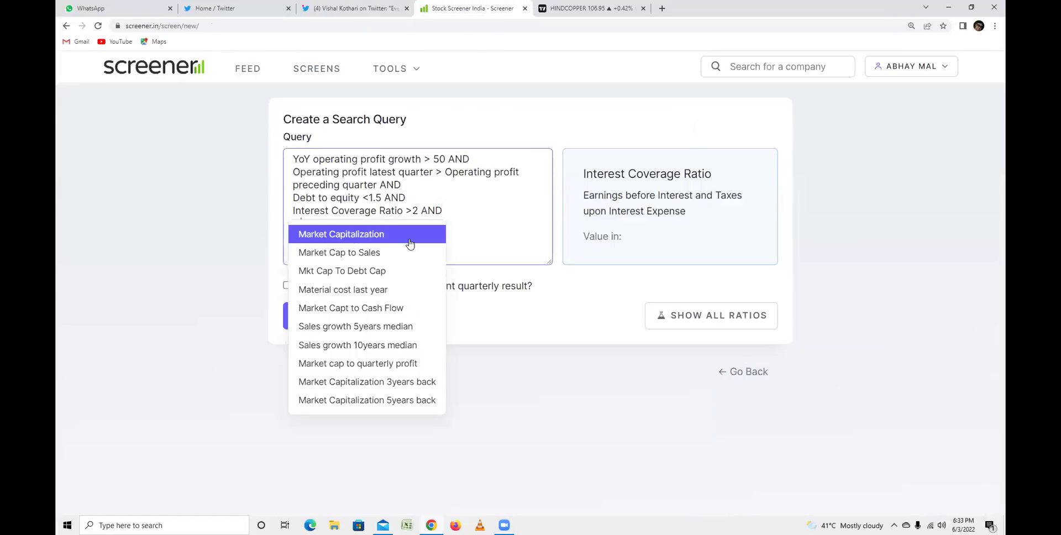
click(409, 242)
text(>10)
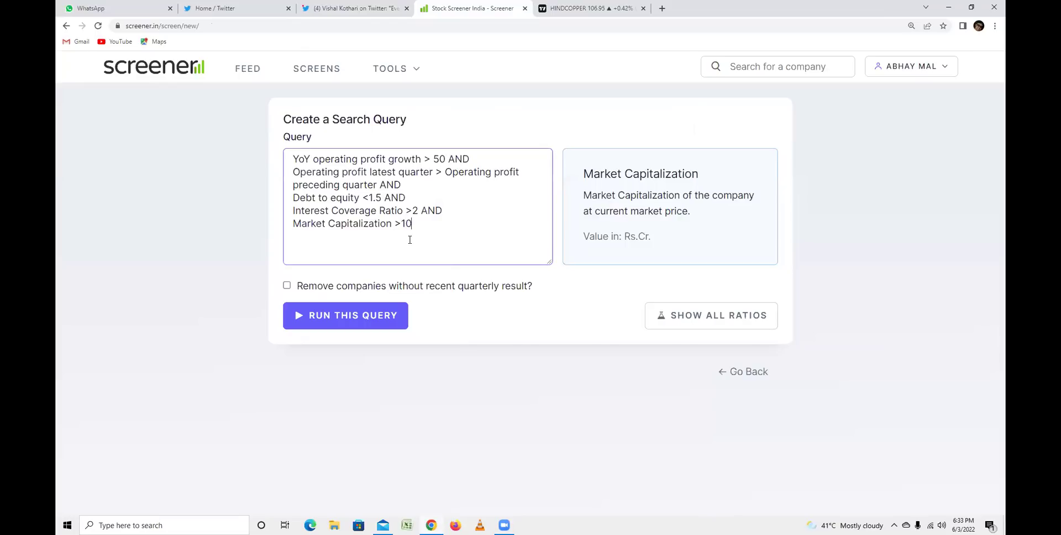
text(0 AND)
key(Return)
Recheck the D/E, ICR and Mcap criteria and the number of companies mentioned in the tweet.
click(354, 9)
drag(346, 290, 555, 294)
click(555, 294)
drag(476, 134, 500, 134)
click(514, 135)
click(500, 135)
Remove the trailing "AND" after the market capitalization condition in the Screener query and run the query.
click(458, 7)
key(BackSpace)
key(BackSpace)
key(BackSpace)
key(BackSpace)
click(354, 315)
Sort the query results by ROCE in ascending order and look through the listed companies down to the query text.
drag(118, 170, 151, 170)
click(205, 214)
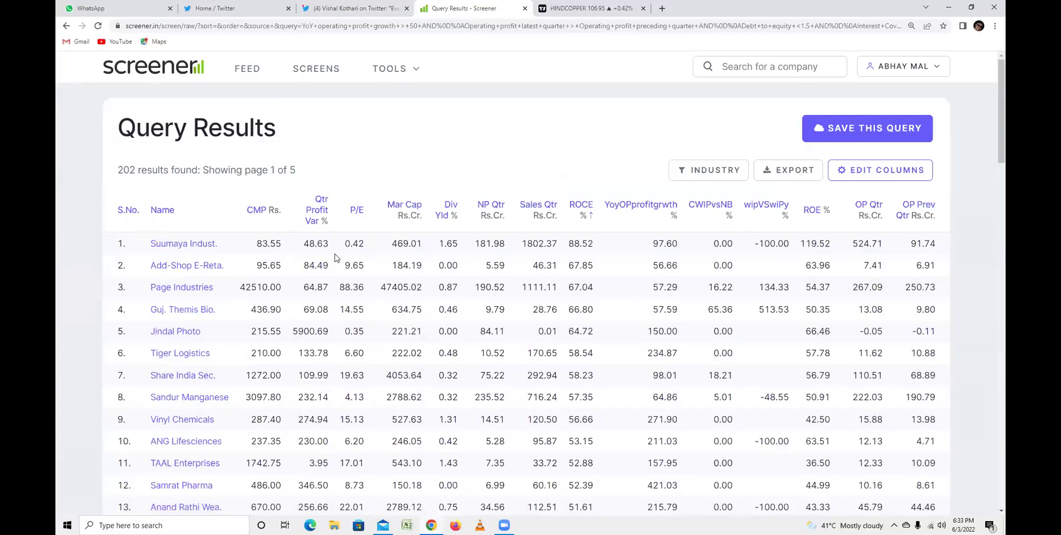
click(583, 208)
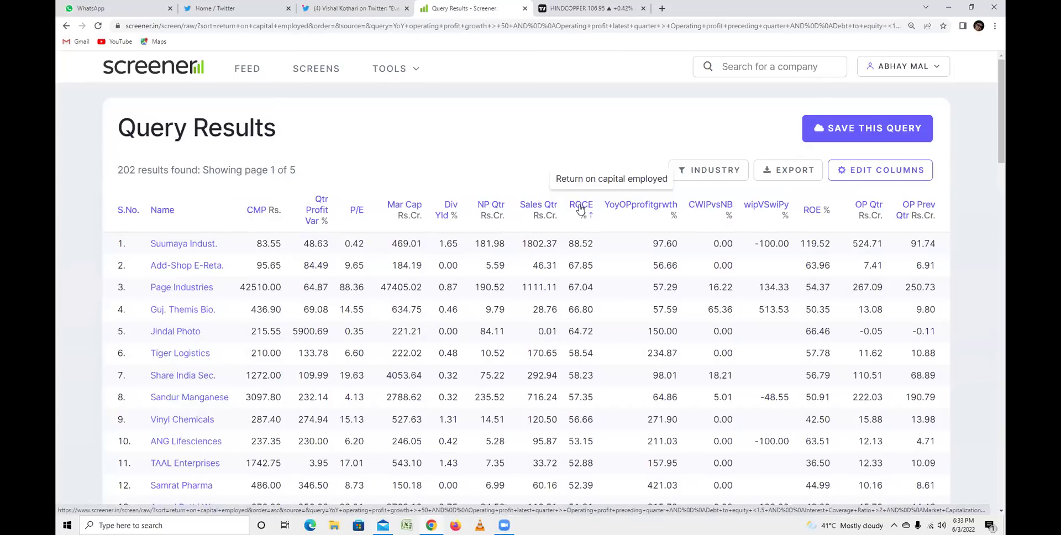
click(582, 221)
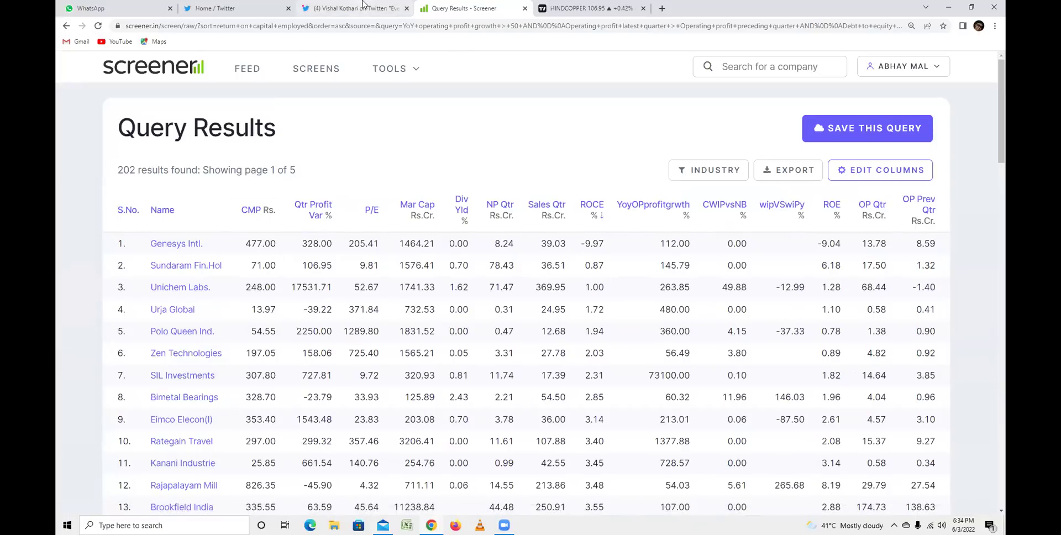
scroll(385, 250, down, 12)
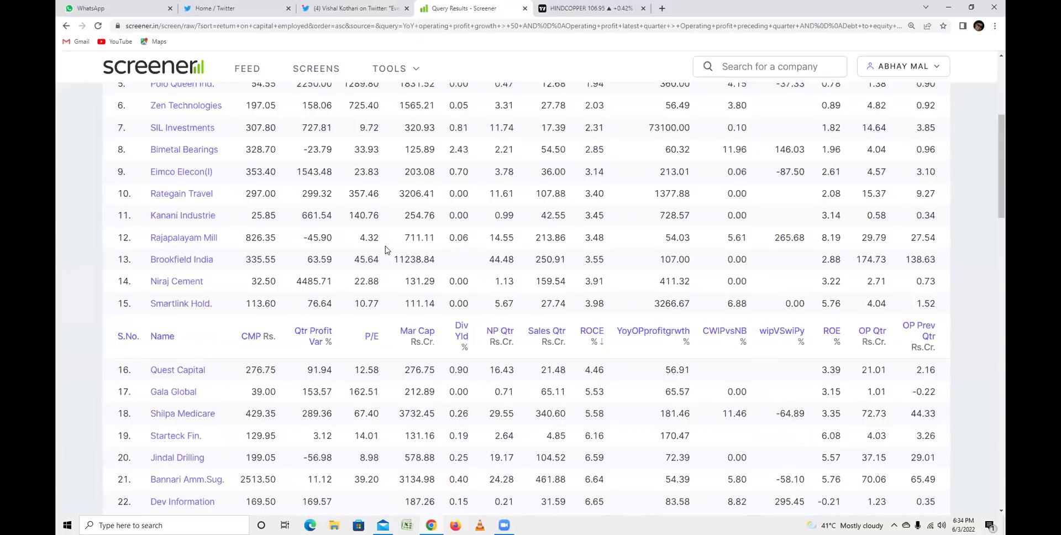
scroll(385, 250, down, 10)
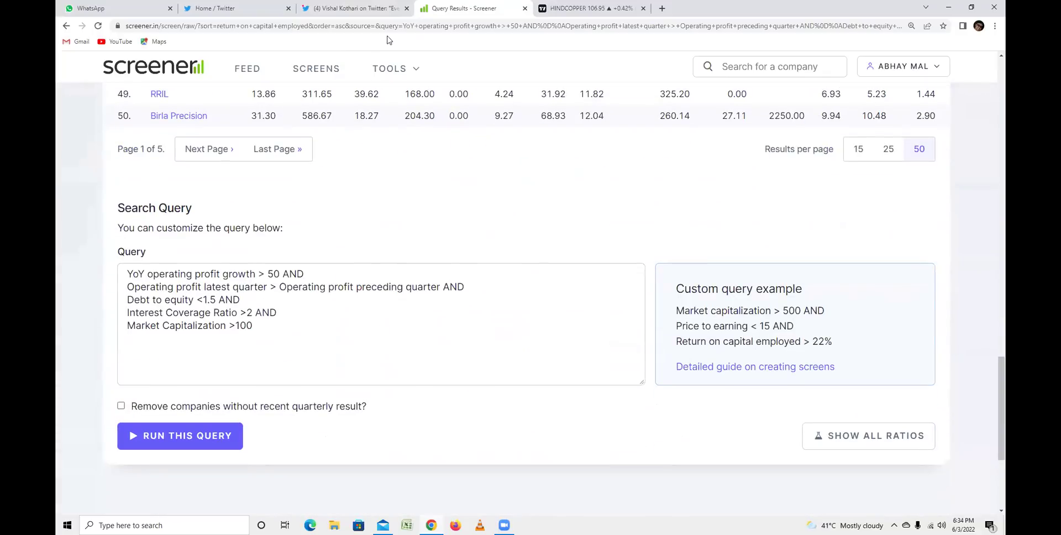
Study the tweet's criterion about filtering out companies whose cash flows are affected by debtors and inventory.
click(350, 15)
drag(340, 238, 600, 267)
click(601, 267)
drag(375, 238, 559, 267)
click(526, 275)
click(577, 276)
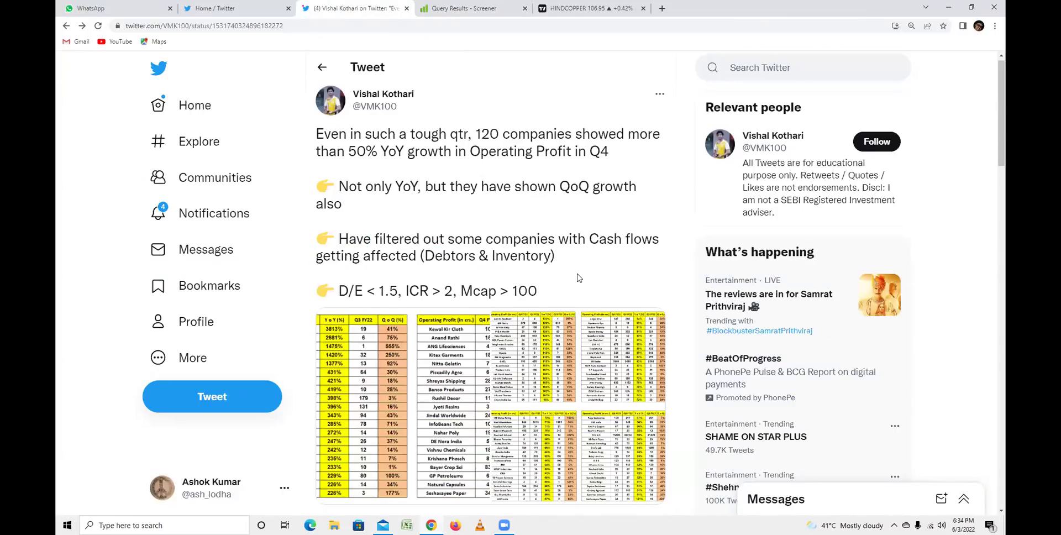
drag(479, 257, 584, 271)
click(583, 271)
drag(494, 255, 559, 260)
click(572, 270)
drag(442, 255, 476, 256)
click(483, 275)
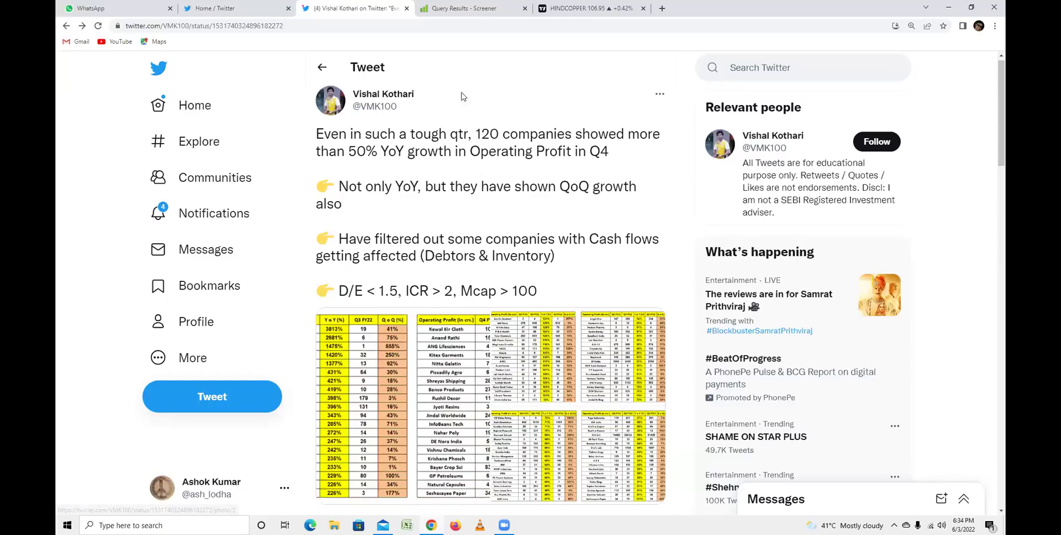
Return to the Screener query, append AND after the market capitalization condition, and start a new line searching the ratio suggestions for "invent".
click(442, 8)
click(333, 333)
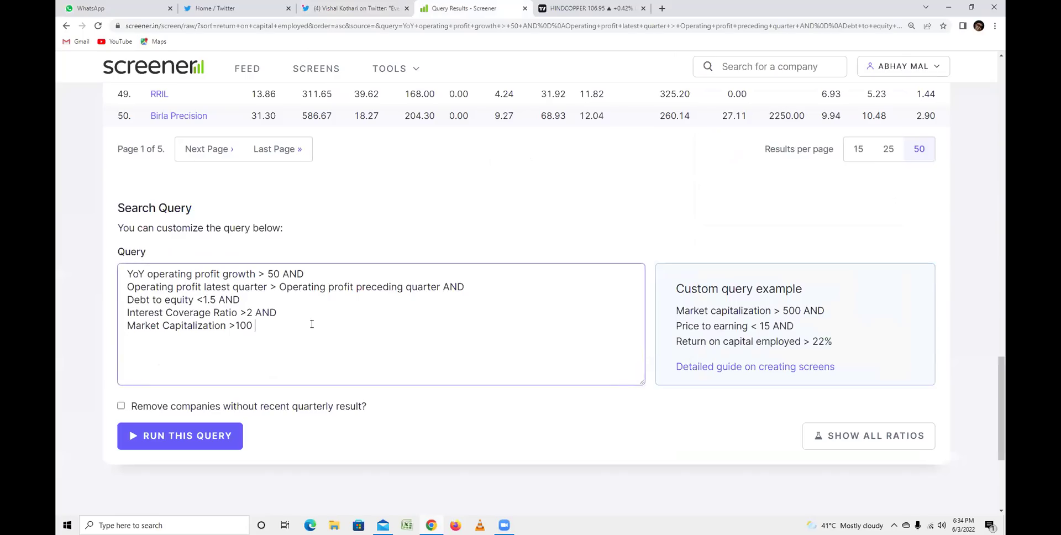
text(AND)
key(Return)
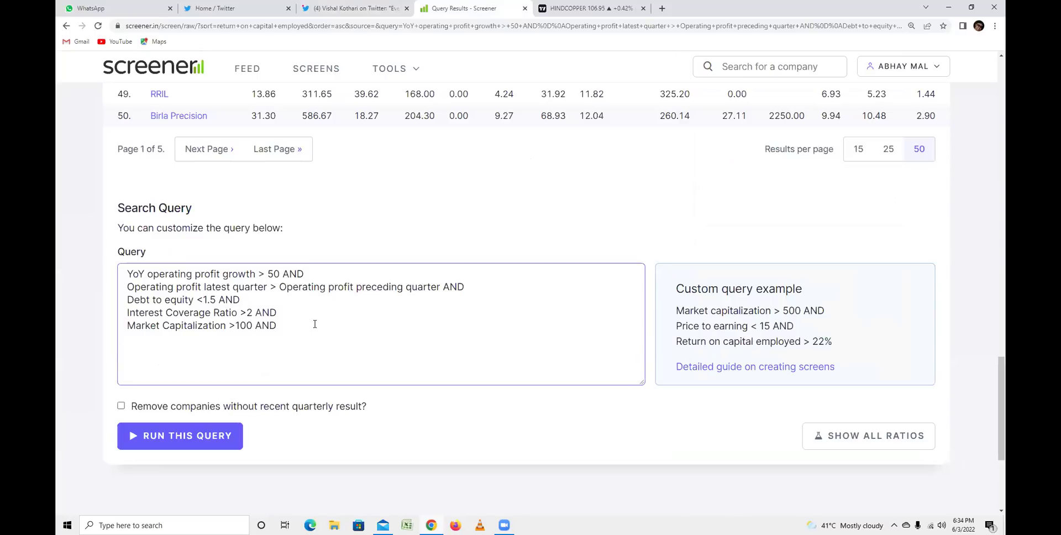
text(invent)
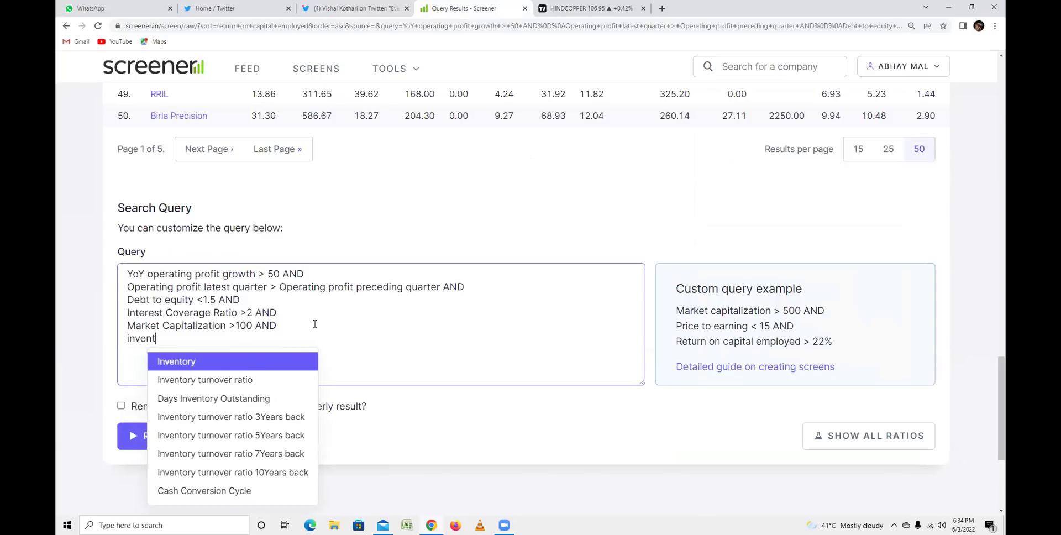
key(Down)
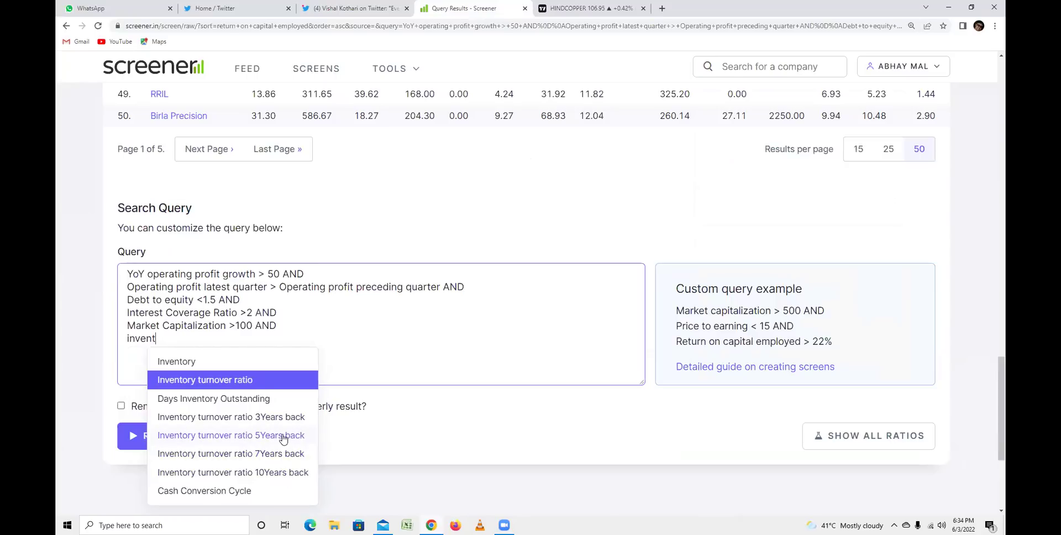
Recheck the tweet's debtors and inventory criterion, and complete the new query line with the Inventory turnover ratio.
click(346, 8)
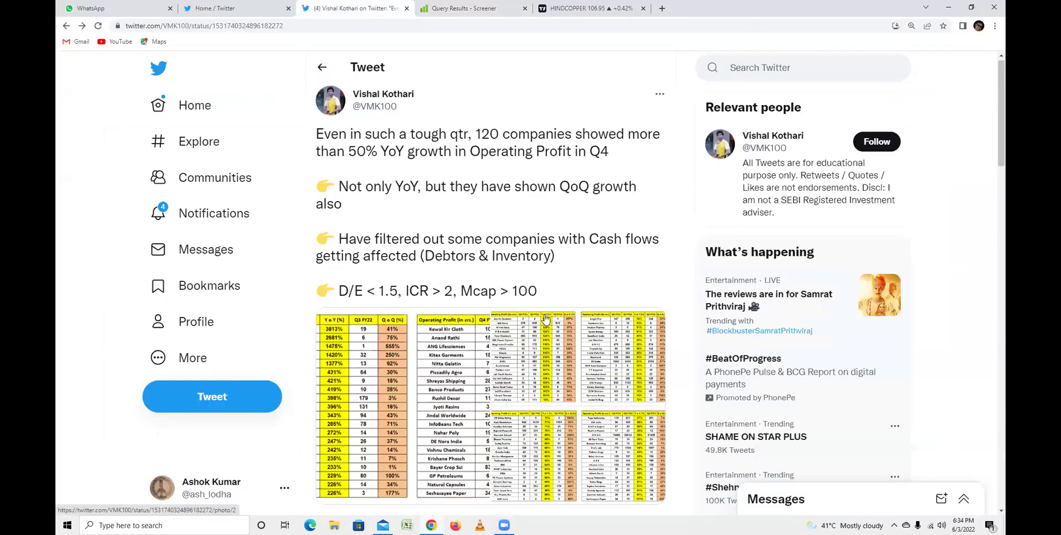
click(448, 11)
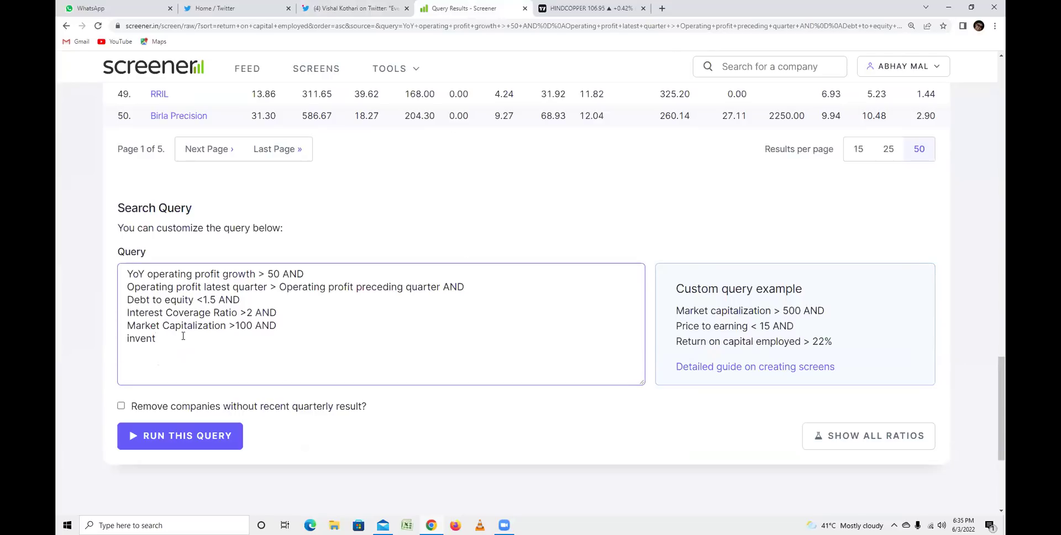
click(183, 335)
text(o)
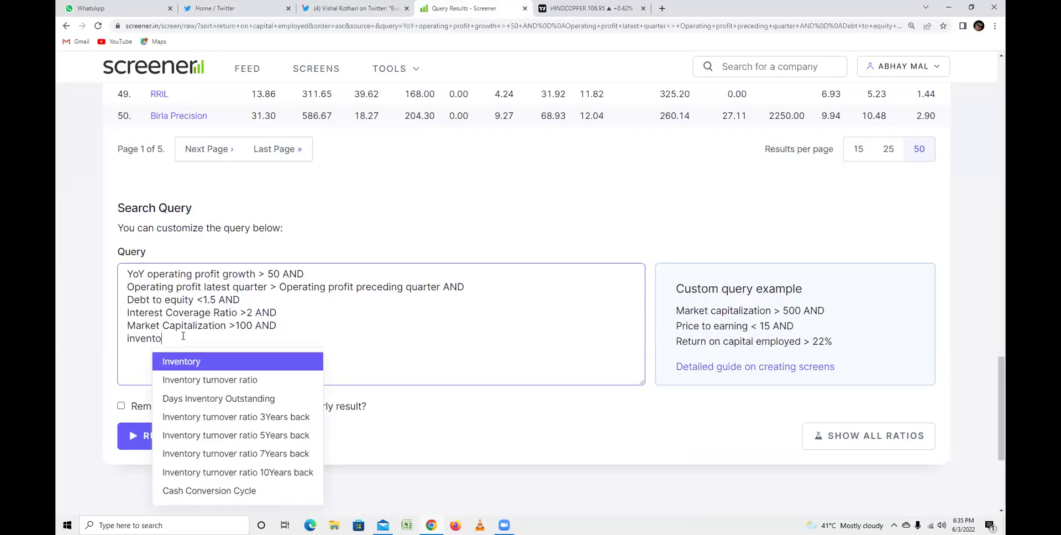
key(Down)
key(Return)
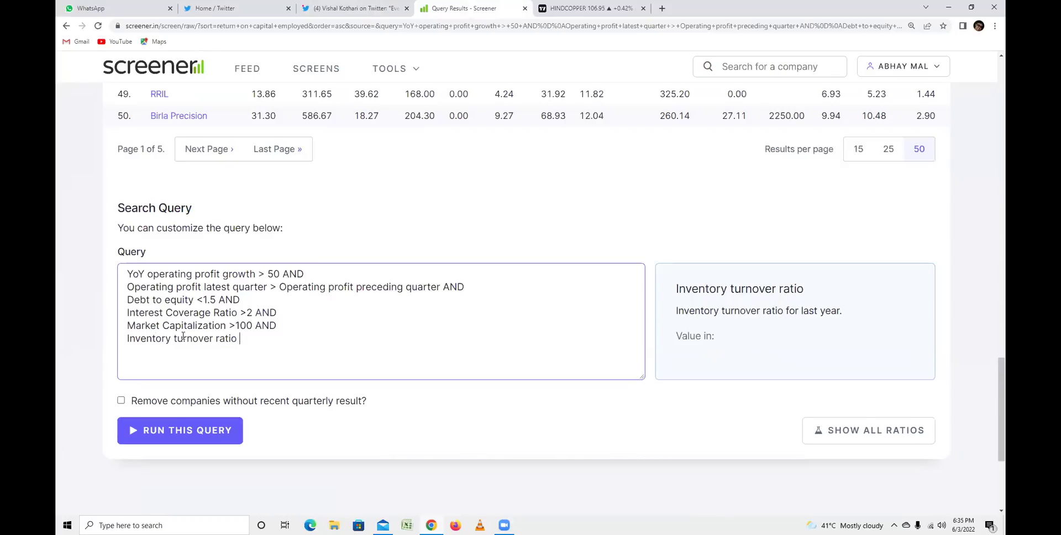
Insert an opening parenthesis before Inventory turnover ratio in the query.
key(Left)
key(Left)
key(Left)
key(Left)
text(()
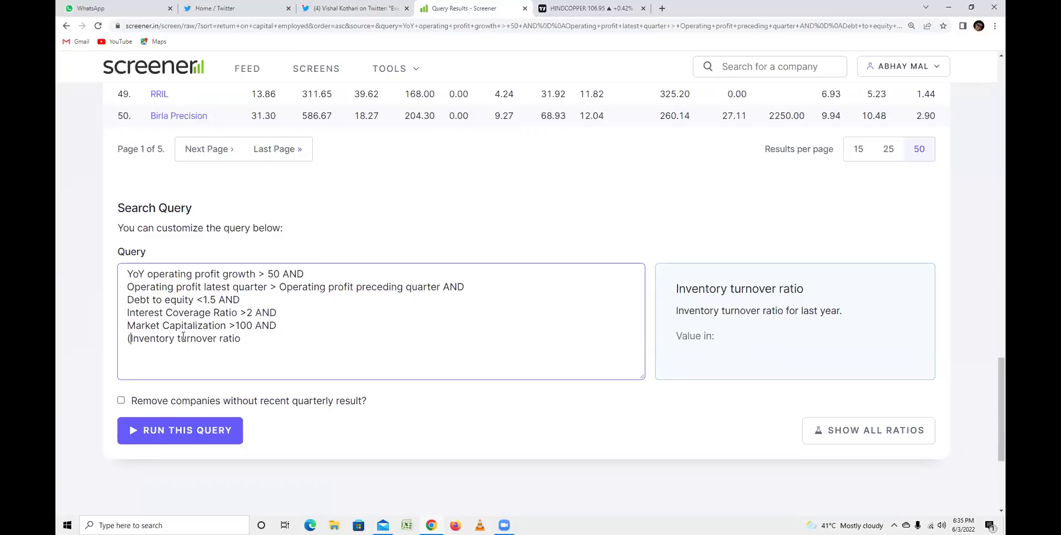
Complete the condition as Inventory turnover ratio > Inventory turnover ratio 3Years back, followed by AND and a new line.
key(Right)
key(Right)
key(Right)
key(Right)
key(Right)
key(Right)
key(Right)
key(Right)
key(Right)
key(Right)
key(Right)
key(Right)
key(Right)
key(Right)
key(Right)
key(Right)
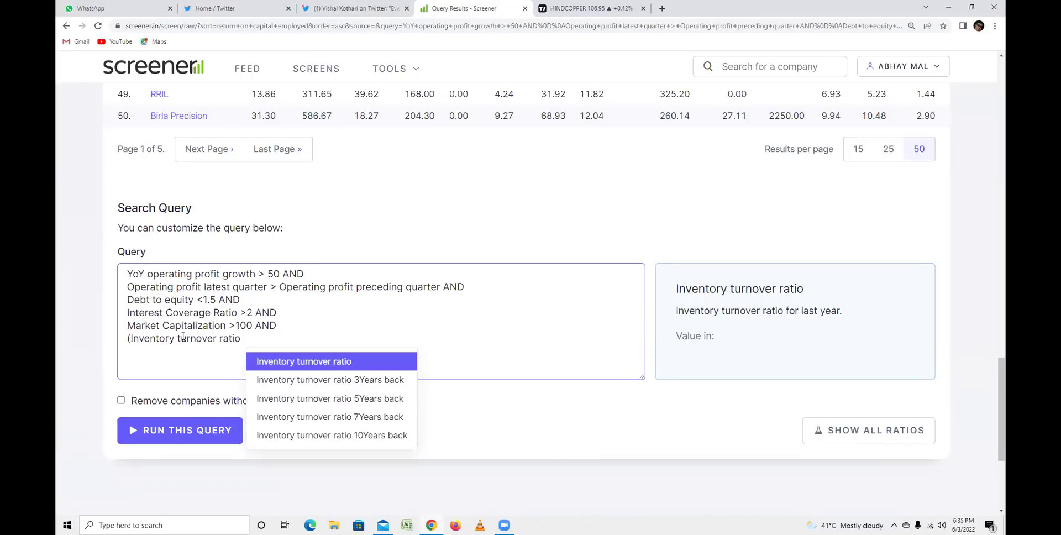
text(>)
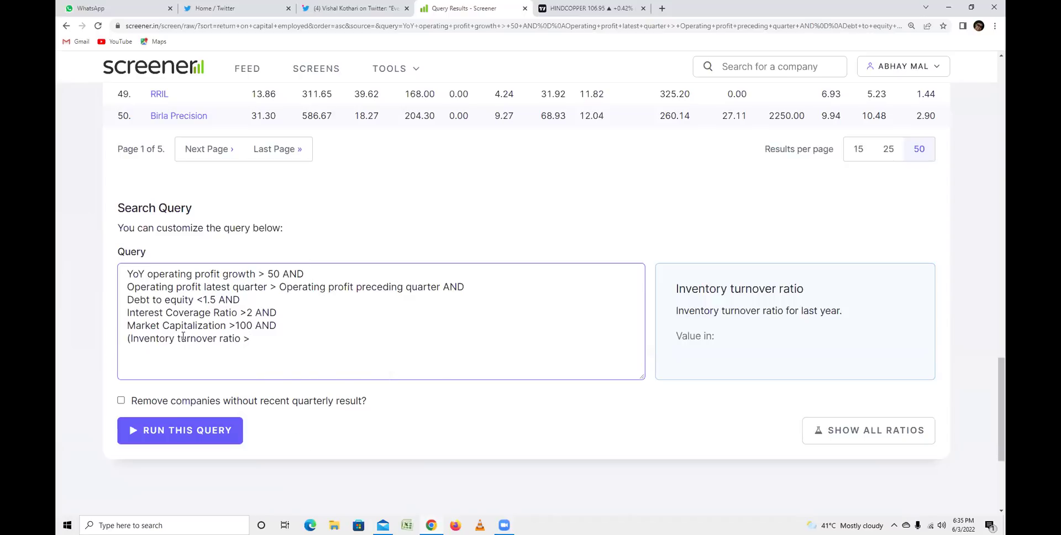
text(invent)
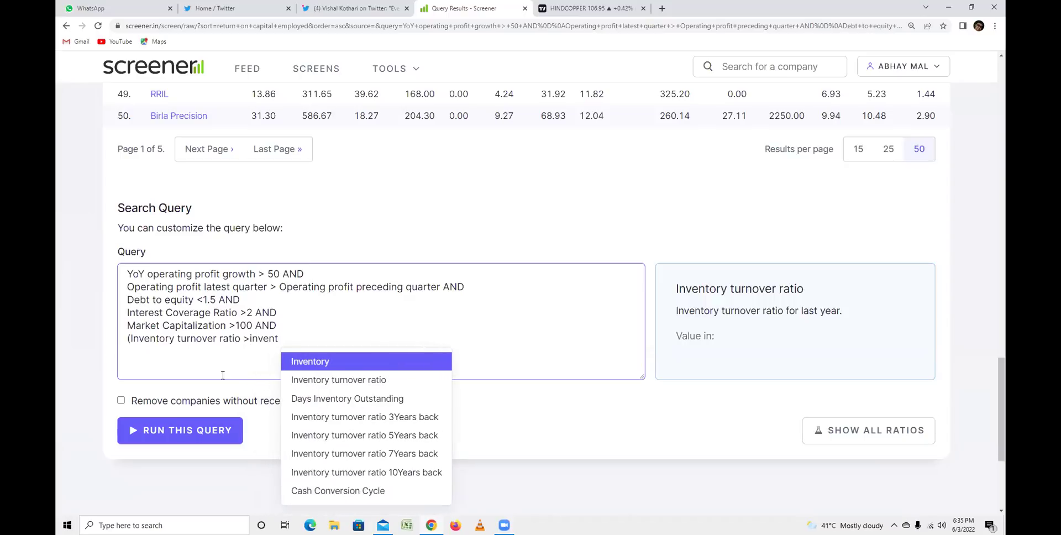
click(320, 417)
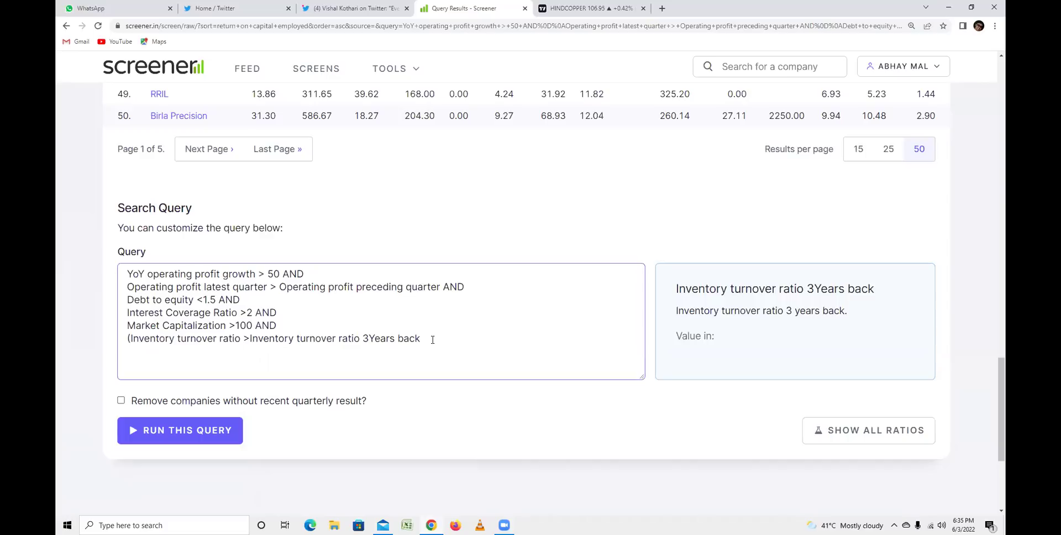
text(AND)
key(Return)
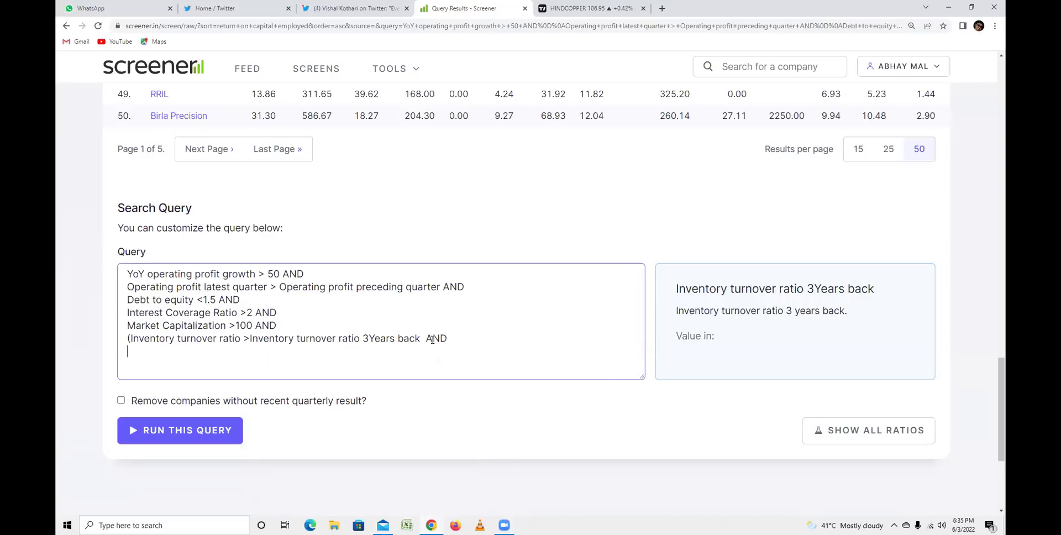
Start a second inventory condition on the new line with Inventory turnover ratio followed by a greater-than sign.
text(invet)
key(BackSpace)
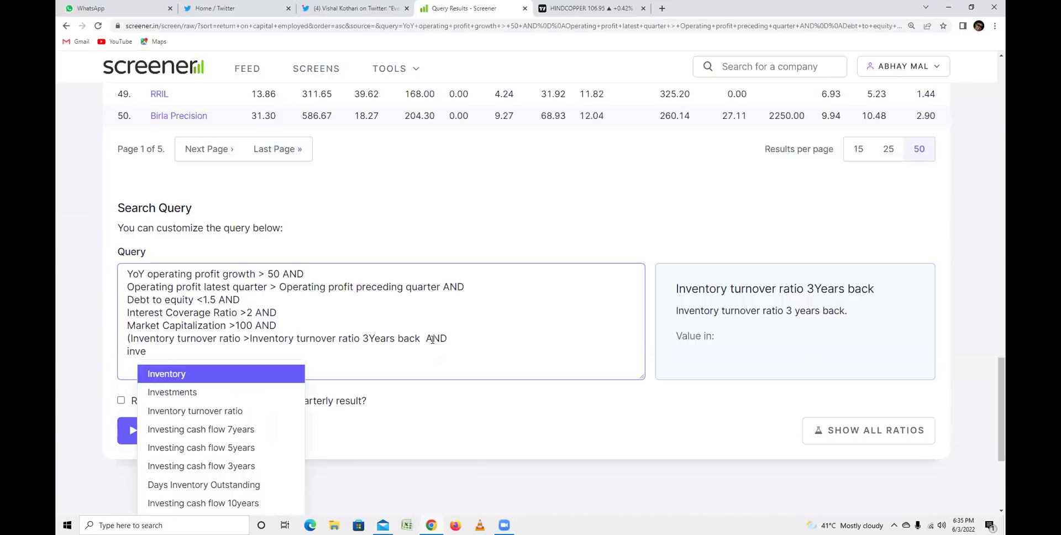
key(Down)
key(Down)
key(Return)
text(> inve)
key(Down)
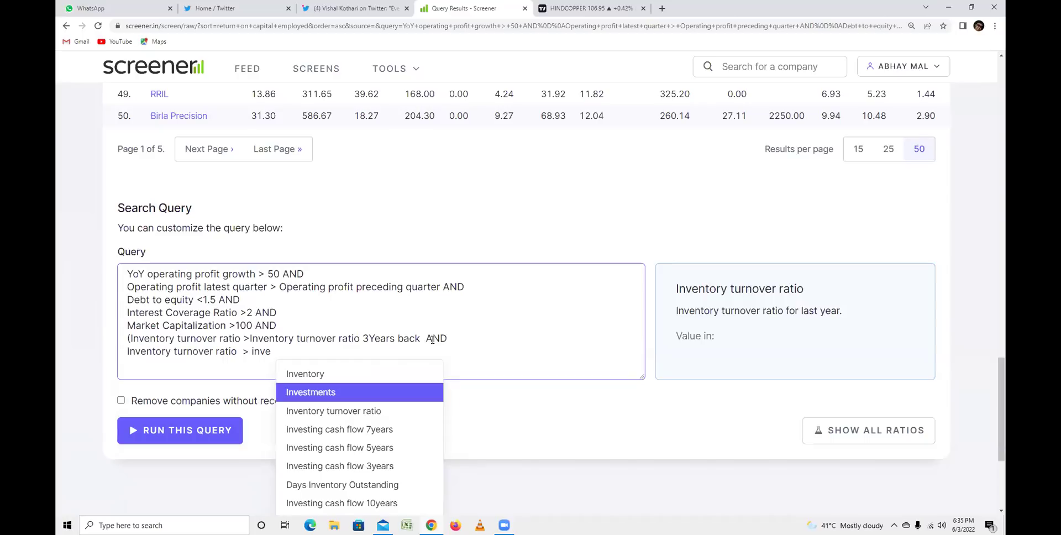
key(Down)
key(Down)
key(Down)
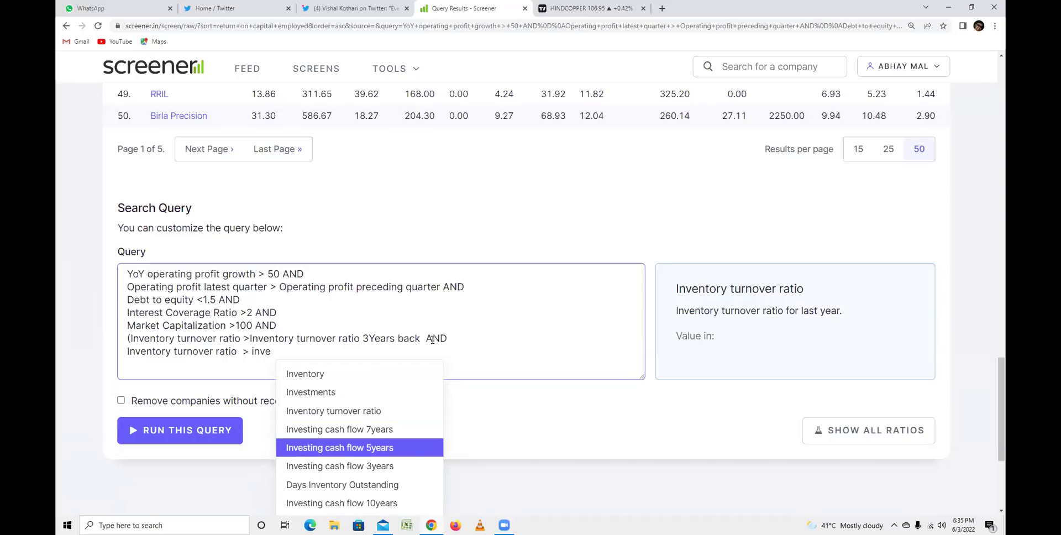
key(Return)
Replace Investing cash flow 5years with Inventory turnover ratio 5Years back as the comparison in the second inventory condition.
drag(379, 352, 254, 354)
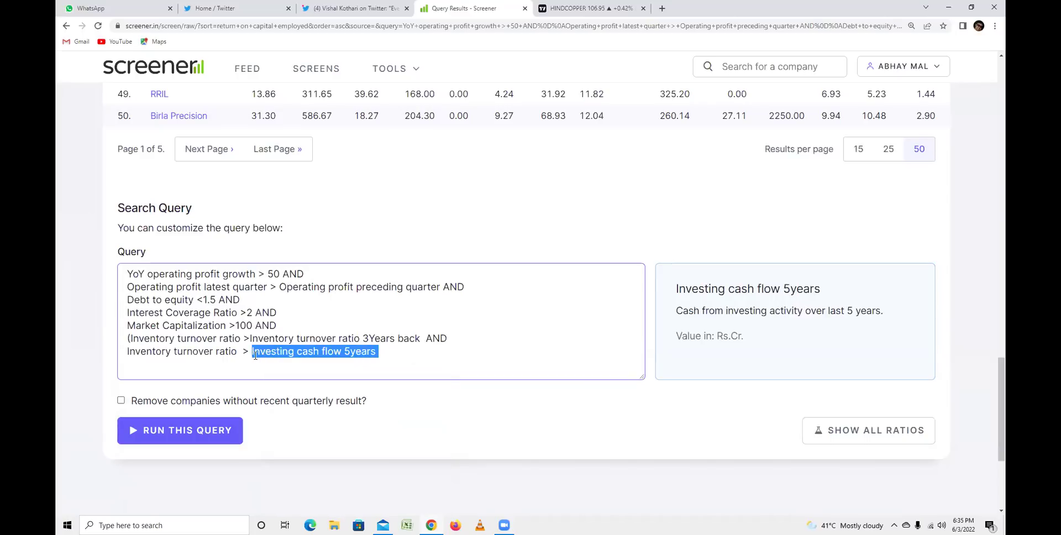
text(Invetory)
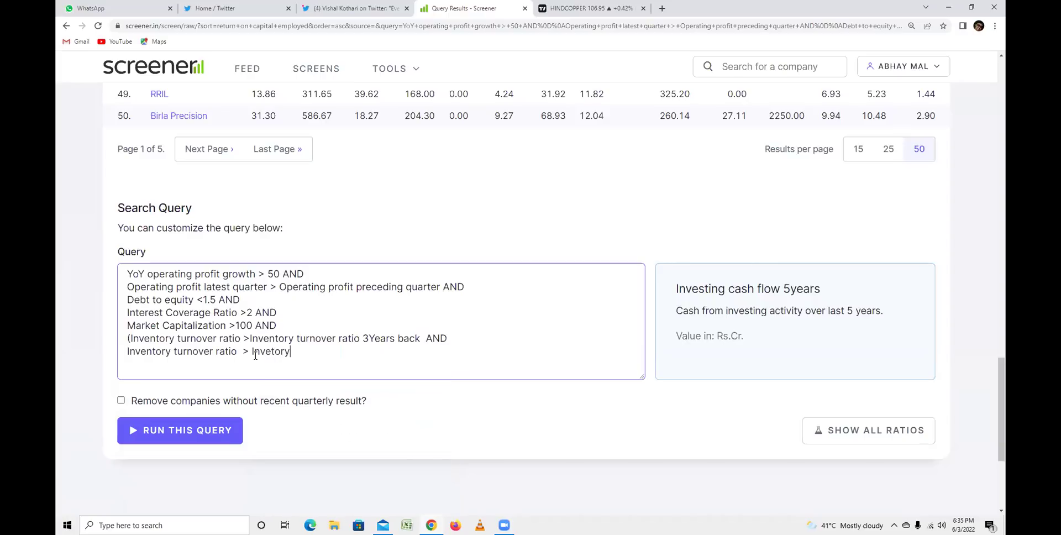
text( tu)
key(Left)
key(Left)
text(n)
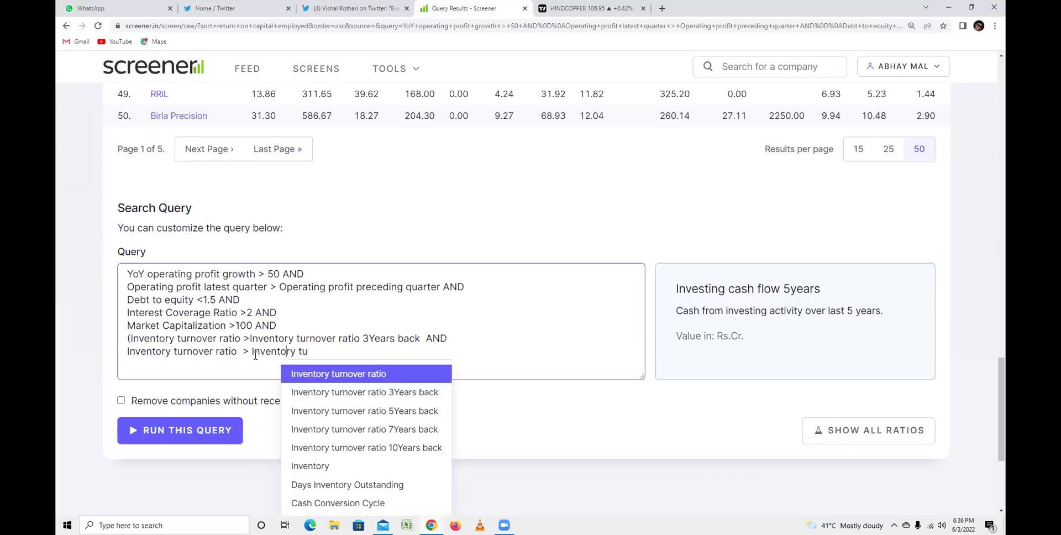
key(Down)
key(Down)
key(Return)
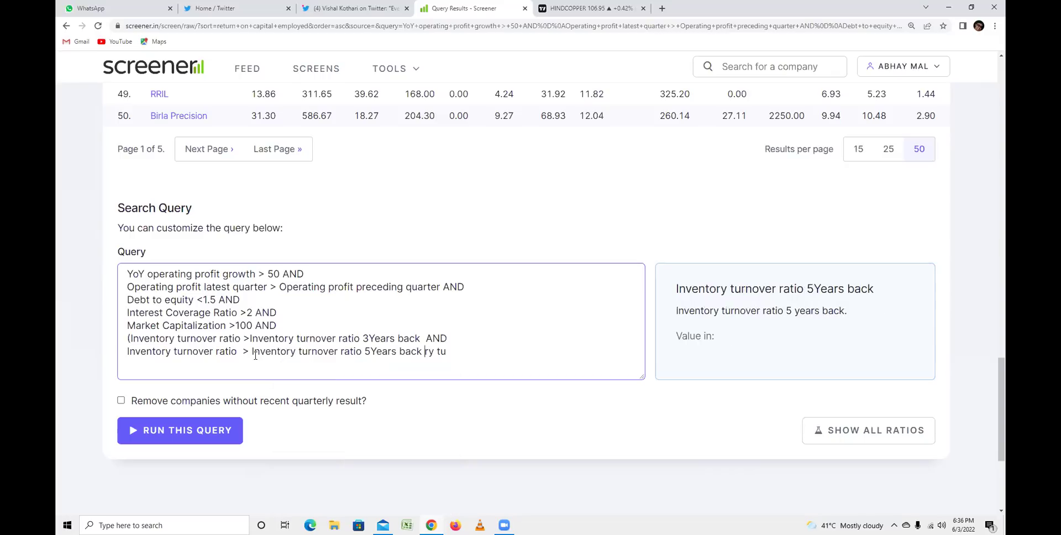
Delete the leftover "ry tu" text after Inventory turnover ratio 5Years back.
key(Delete)
key(Delete)
key(Delete)
key(Delete)
key(Delete)
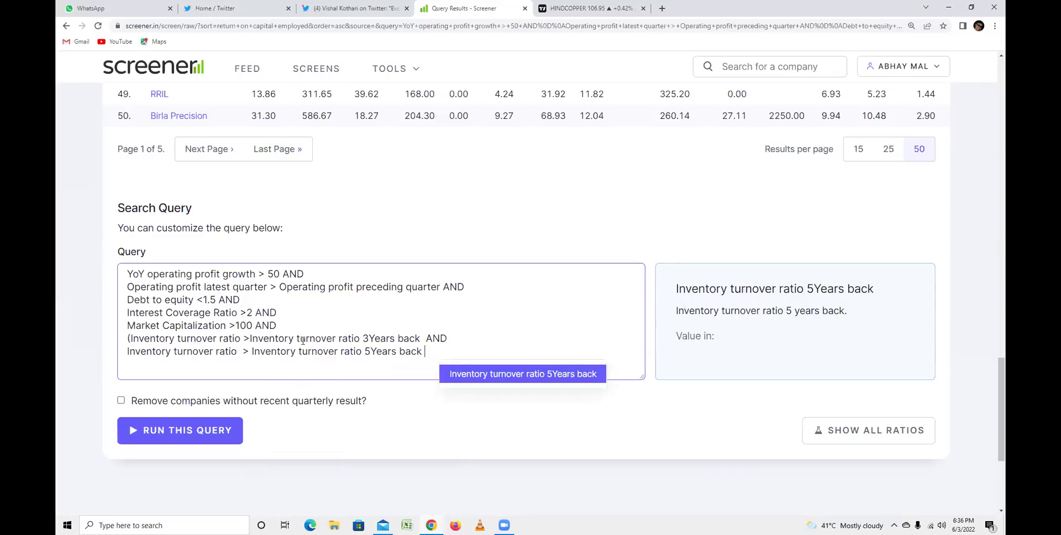
click(514, 373)
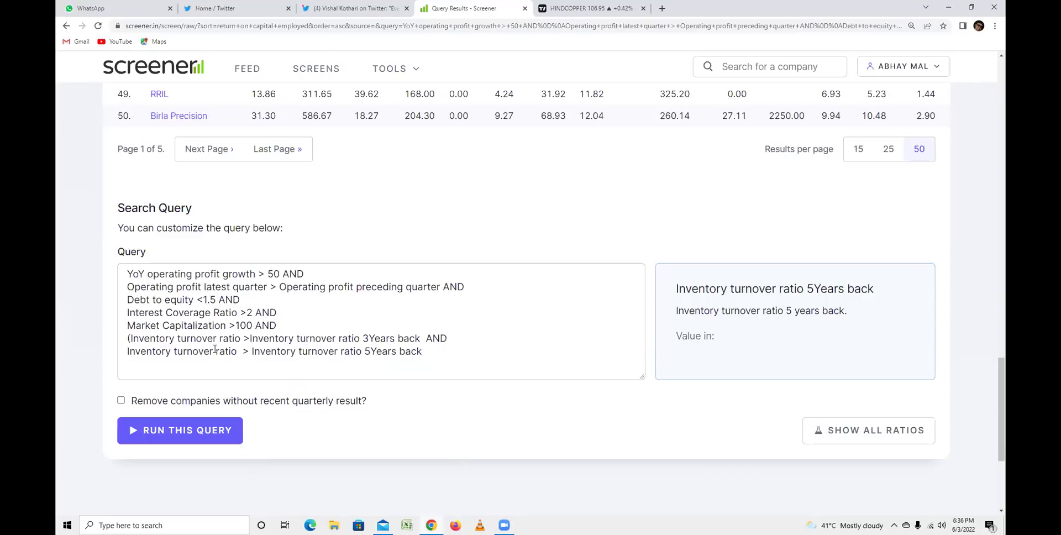
Add a space after the first inventory condition's greater-than sign and change the AND joining the two inventory conditions to OR.
click(296, 351)
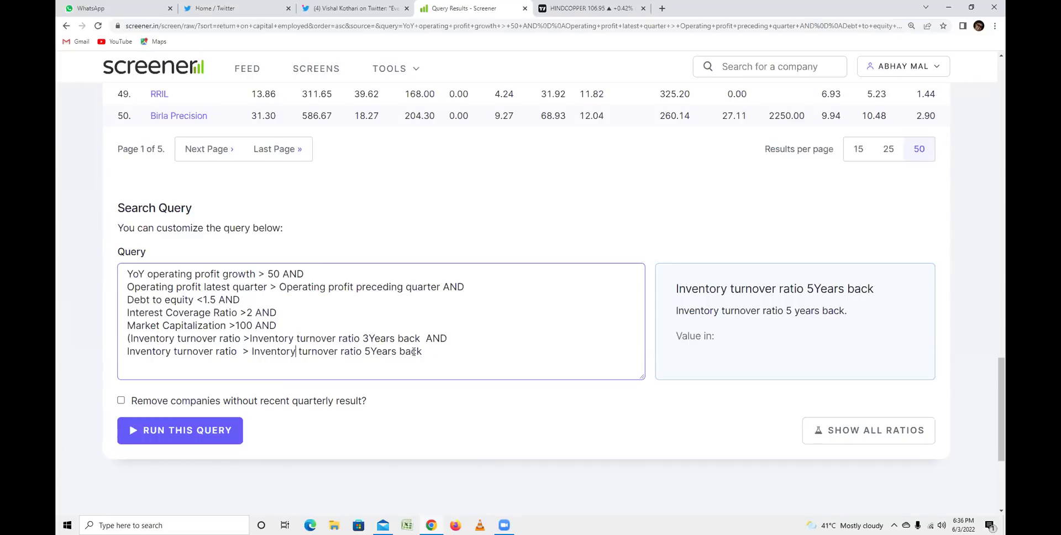
click(250, 338)
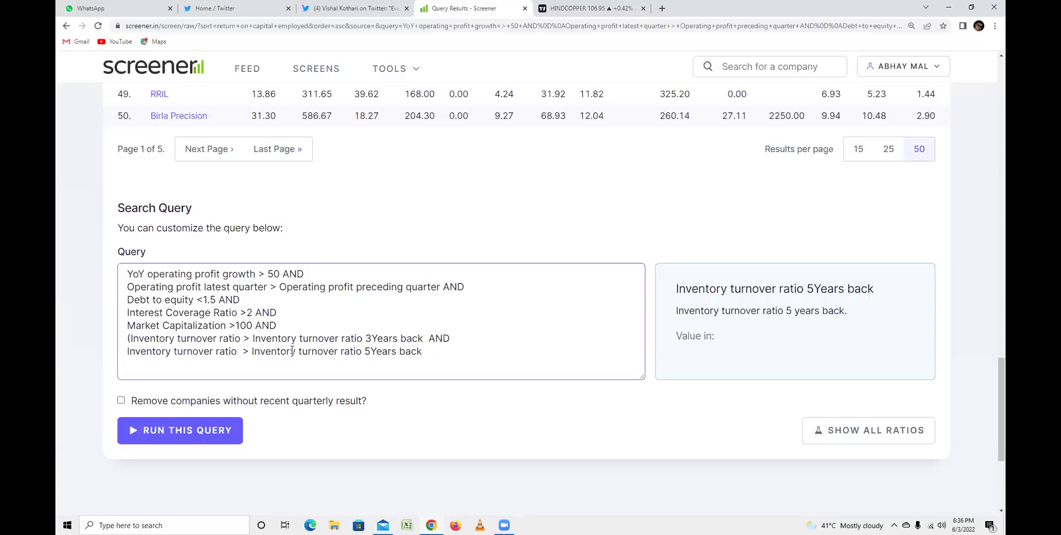
double_click(447, 338)
text(OR)
key(Return)
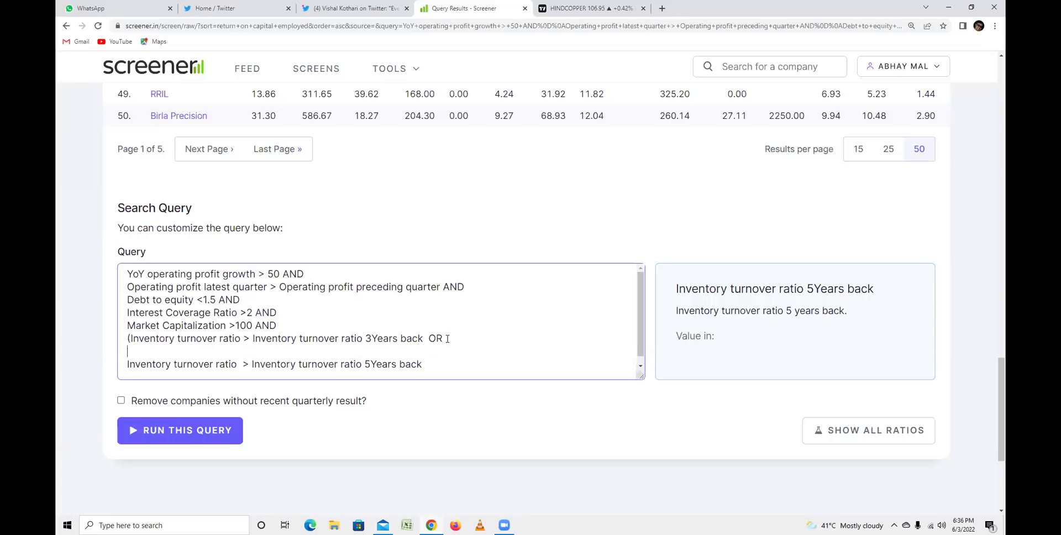
key(BackSpace)
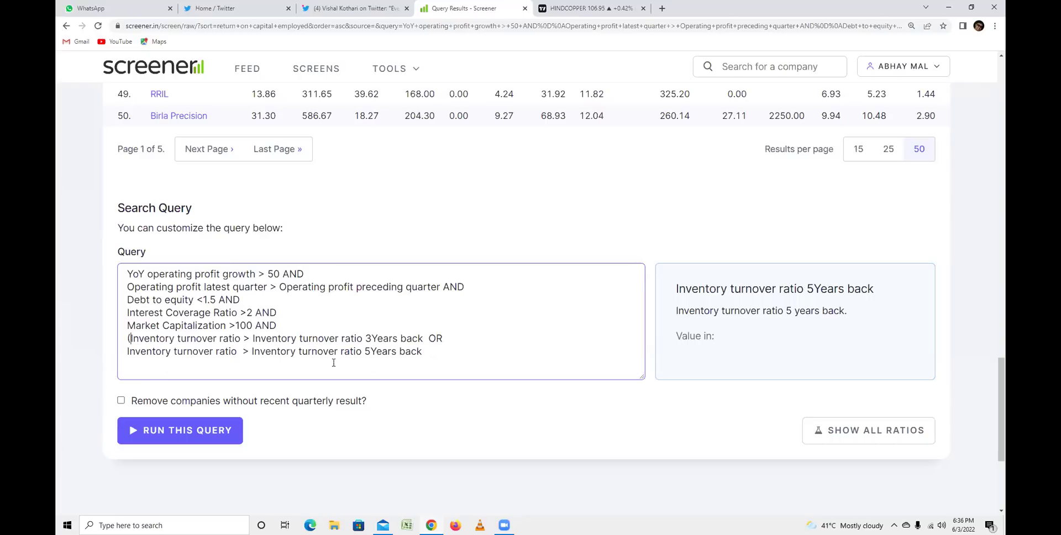
Close the parenthesis after the 5Years back inventory condition and append AND with a new line.
click(426, 352)
text())
drag(127, 338, 445, 356)
click(445, 355)
drag(128, 339, 426, 338)
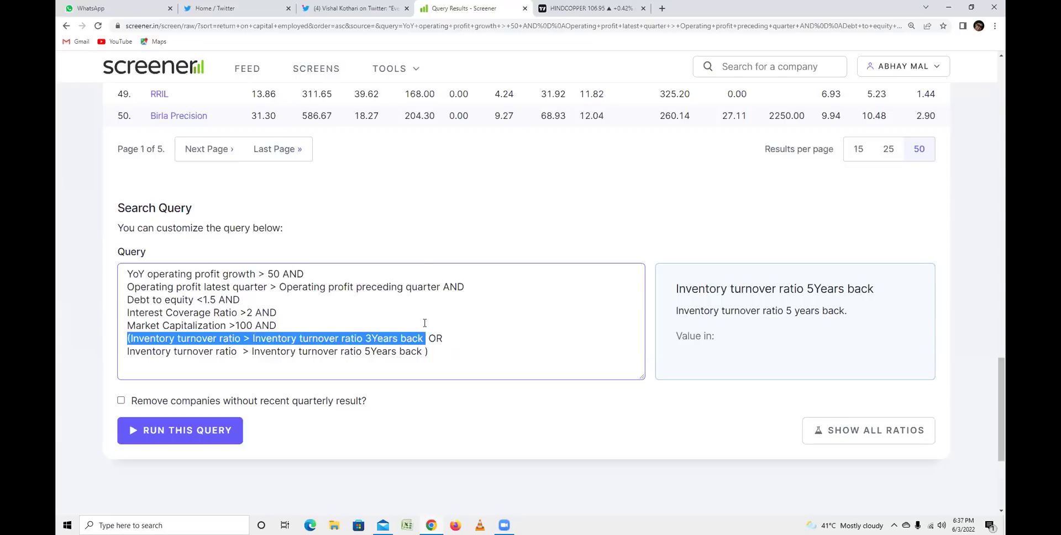
click(435, 352)
text(AND)
key(Return)
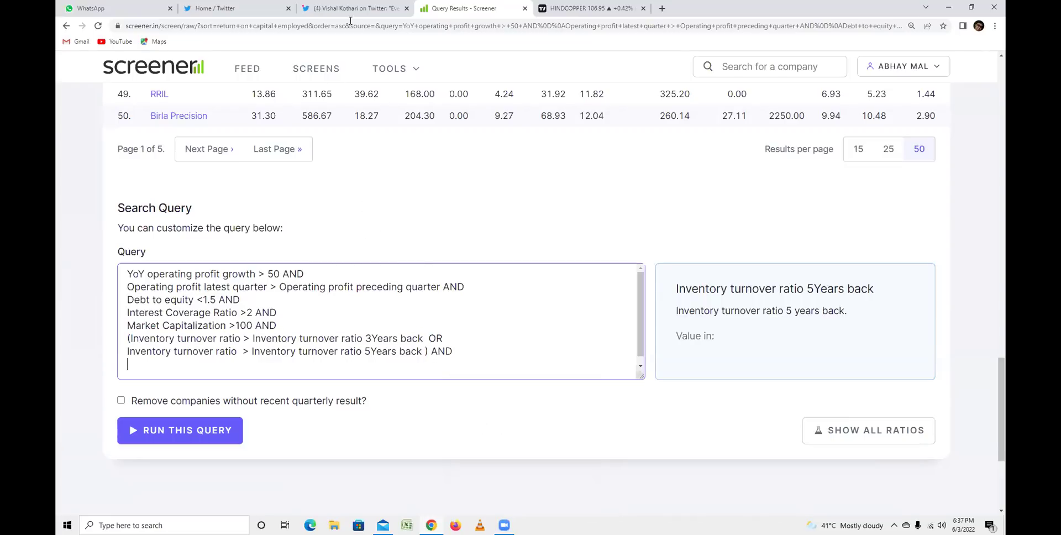
Review the Debtors & Inventory cash-flow criterion in the tweet and return to the Screener query.
key(ctrl+shift+Tab)
drag(493, 256, 583, 273)
click(433, 258)
drag(424, 255, 475, 263)
click(476, 263)
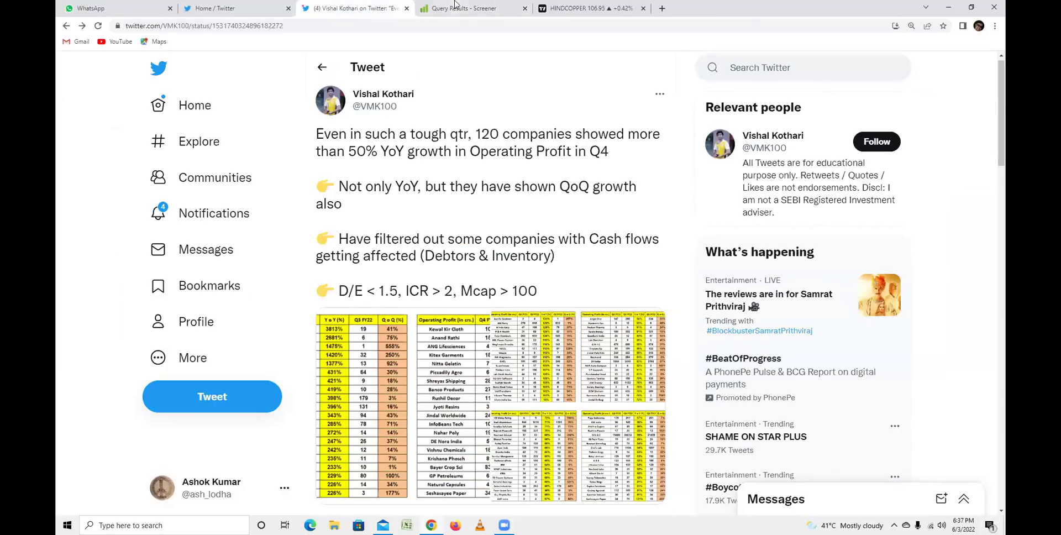
key(ctrl+Tab)
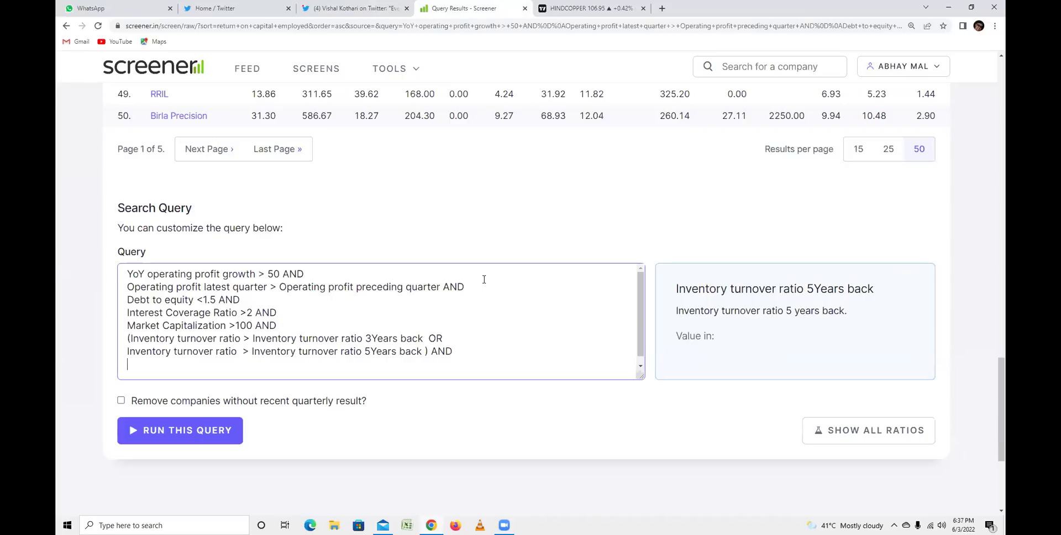
Add the condition "(Debtor days <Debtor days 3years back" to the query, followed by OR and a new line.
text((Debto)
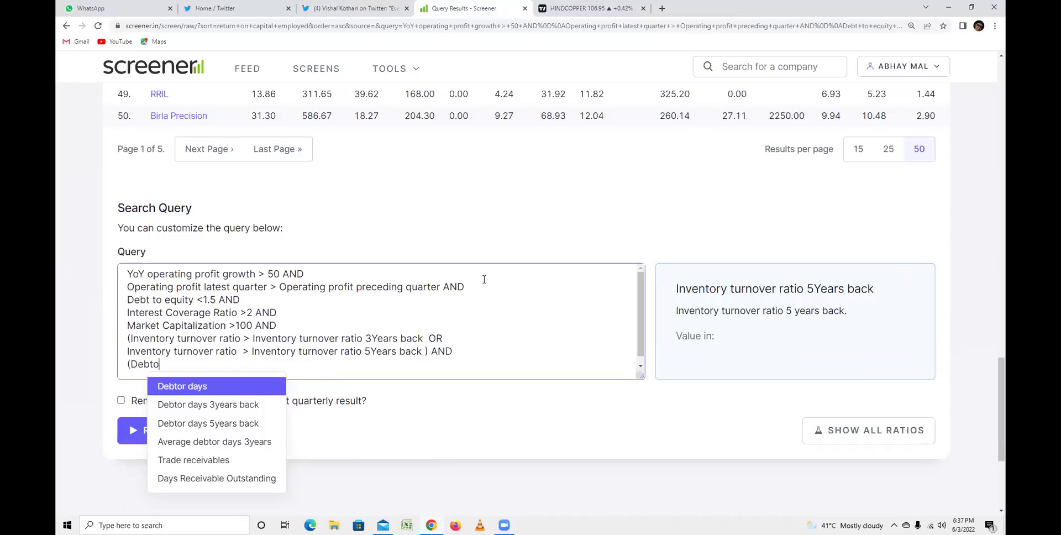
key(Return)
text(<debtor)
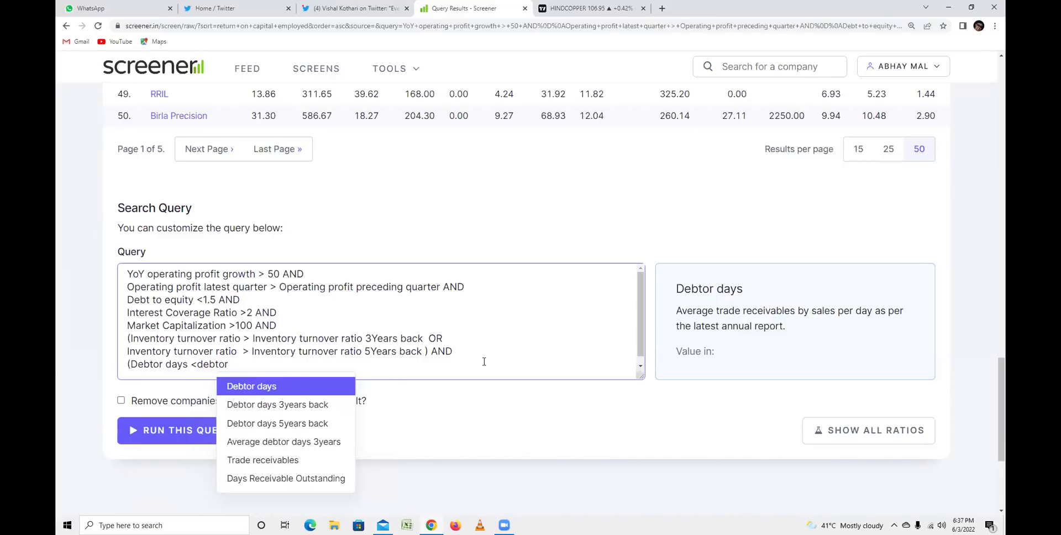
click(309, 405)
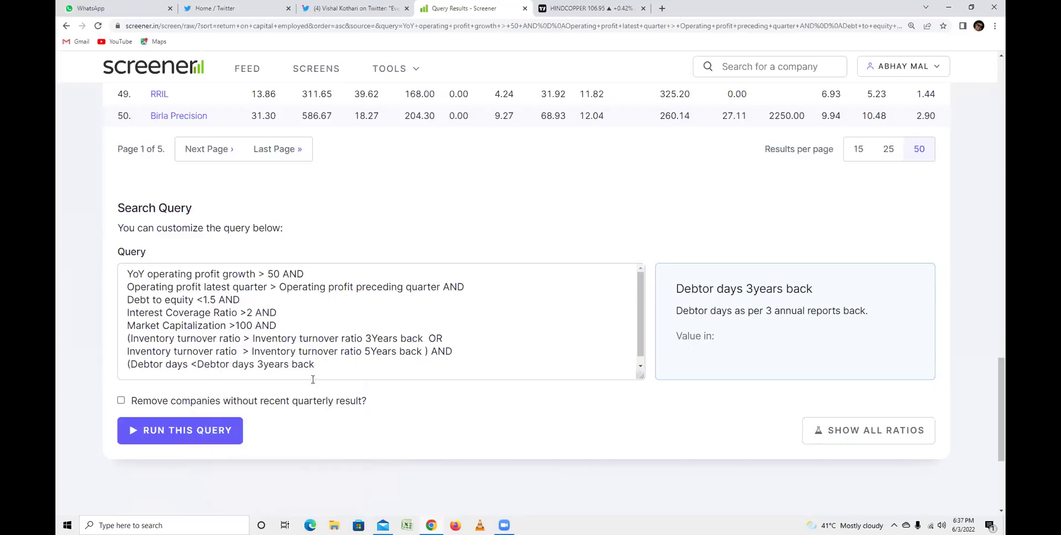
text(OR)
key(Return)
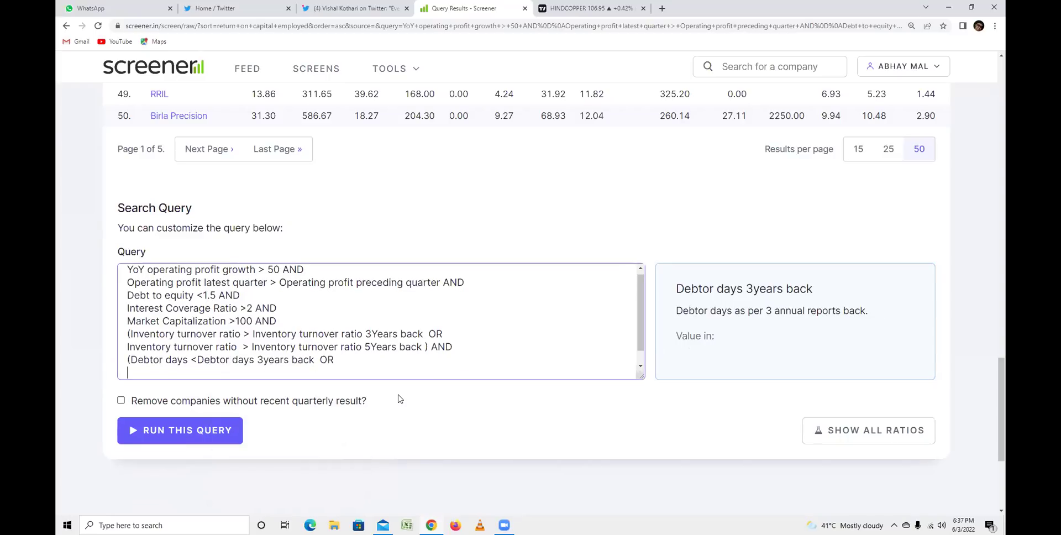
Complete the debtor days group with the condition "Debtor days 3years back <Debtor days 5years back )".
text(debtor)
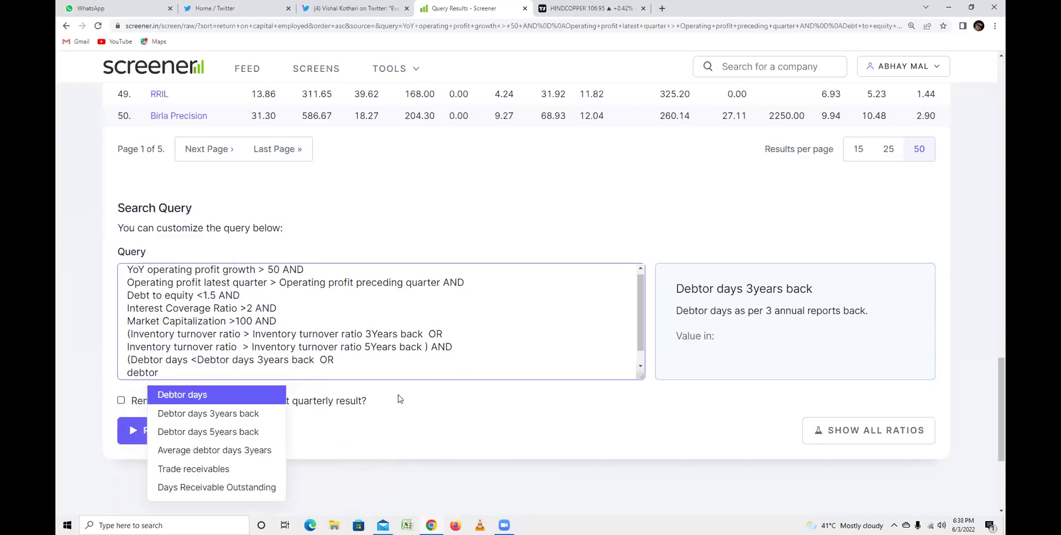
key(Down)
key(Return)
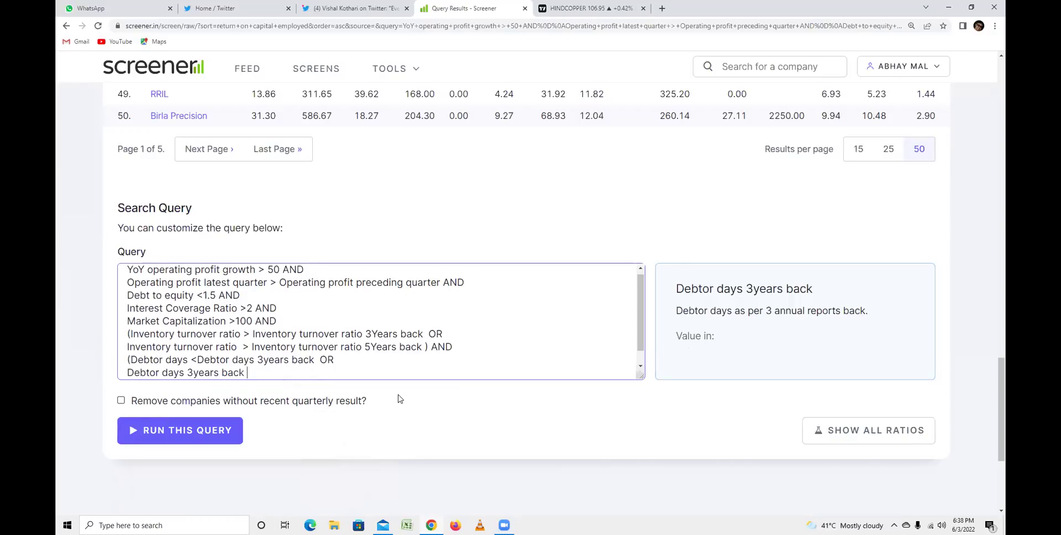
text(<de)
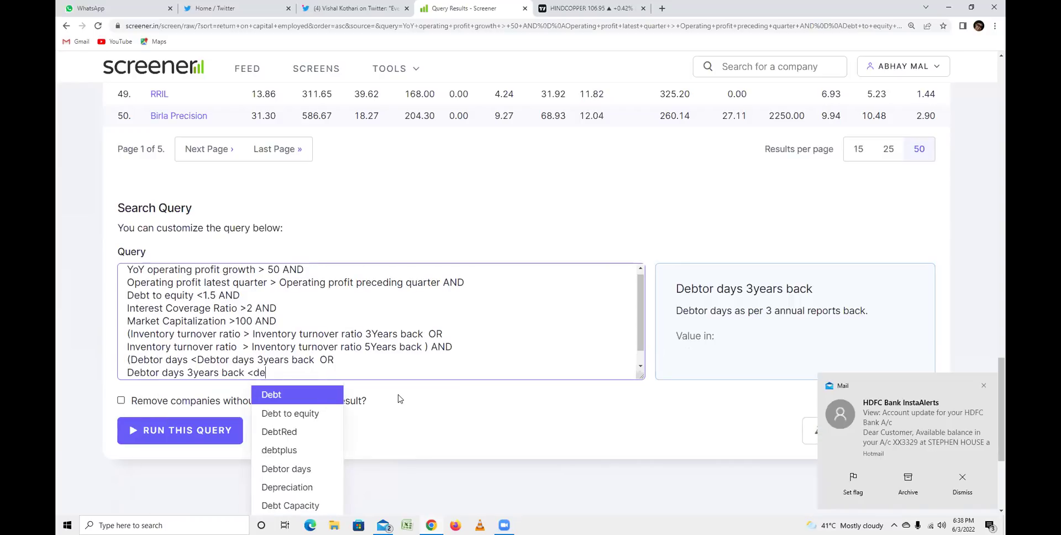
text(btor)
click(379, 435)
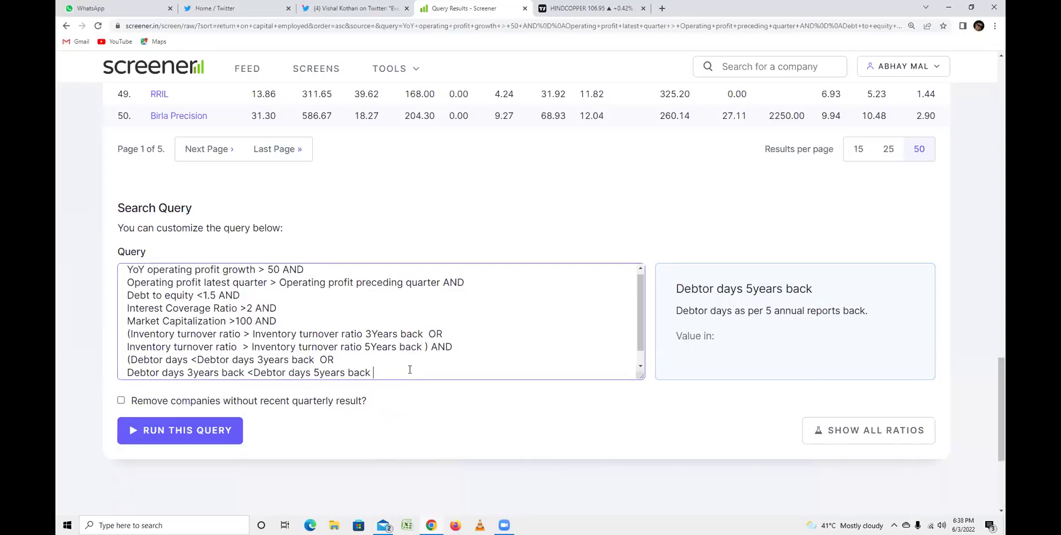
text())
key(Left)
key(Left)
key(Left)
key(Left)
key(Left)
key(Left)
key(Left)
key(Left)
key(Left)
key(Left)
key(Left)
key(Left)
key(Left)
key(Left)
key(Left)
key(Left)
key(Left)
key(Left)
key(Left)
key(Left)
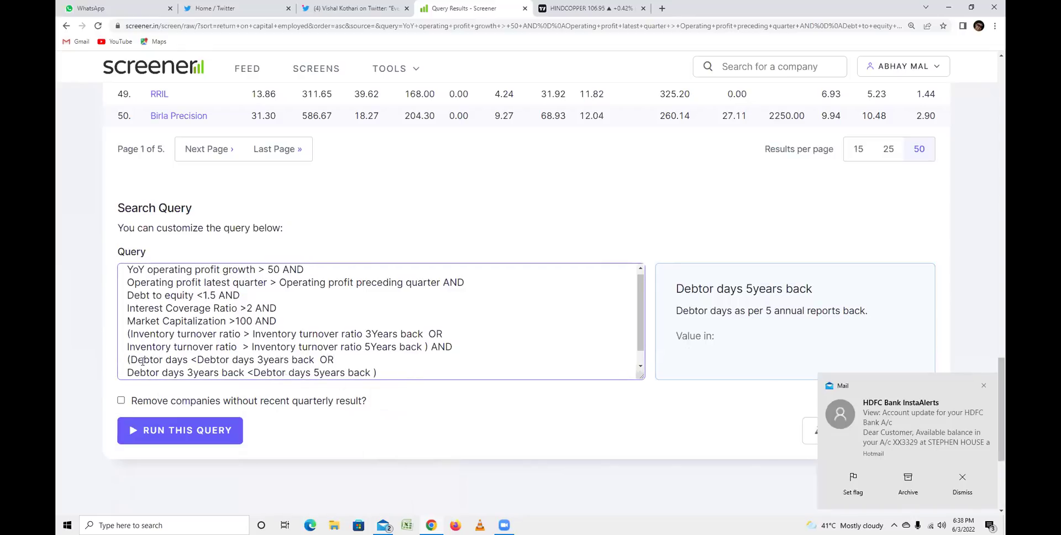
Run the completed query and compare its result count with the number of companies claimed in the tweet.
scroll(380, 368, down, 1)
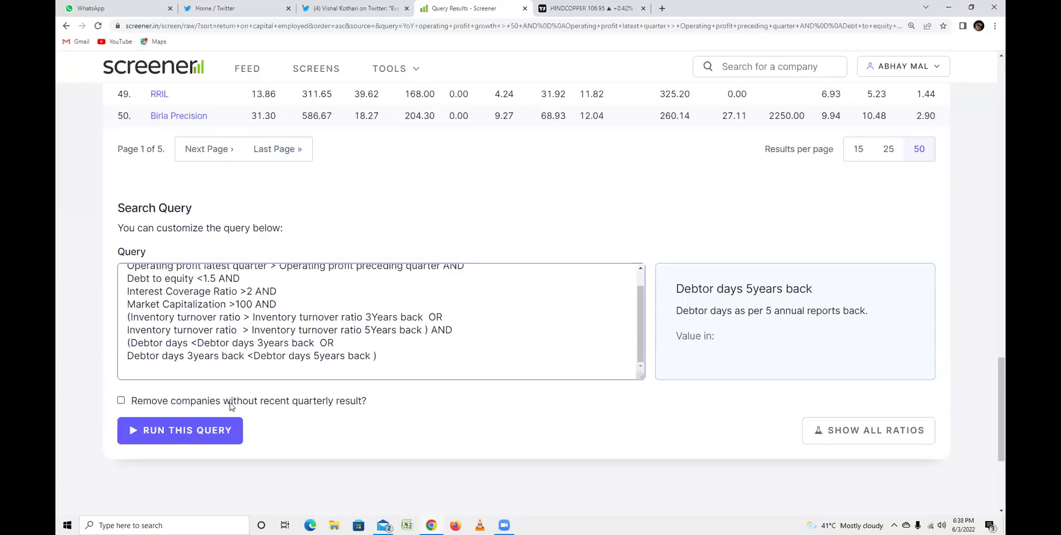
click(210, 431)
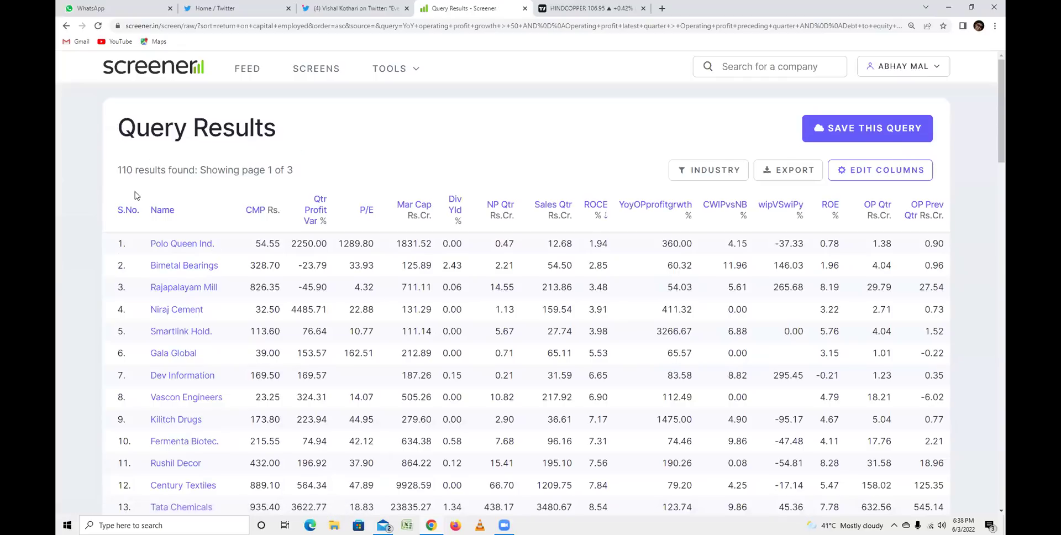
click(365, 8)
drag(471, 133, 490, 133)
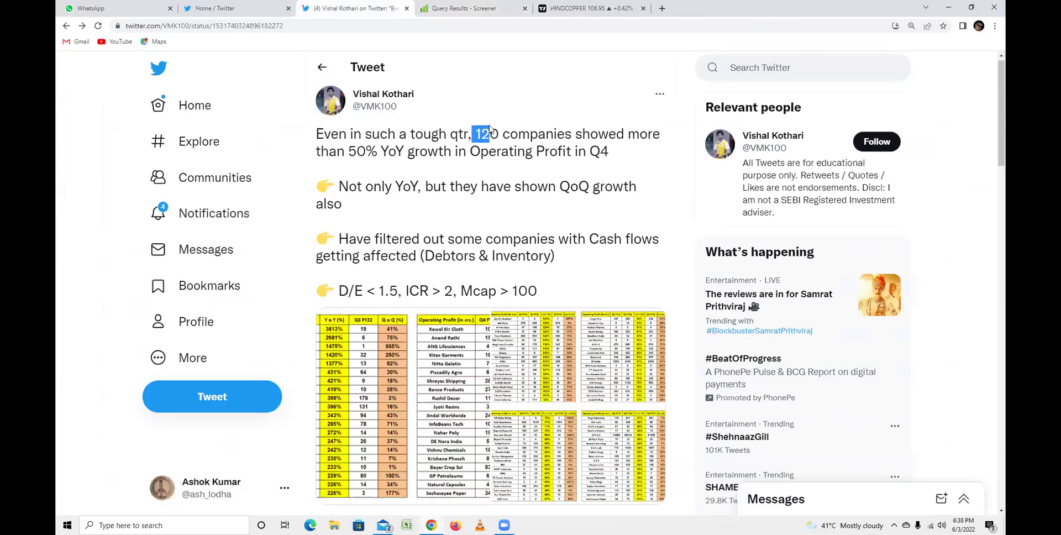
click(449, 5)
drag(117, 171, 138, 171)
click(172, 204)
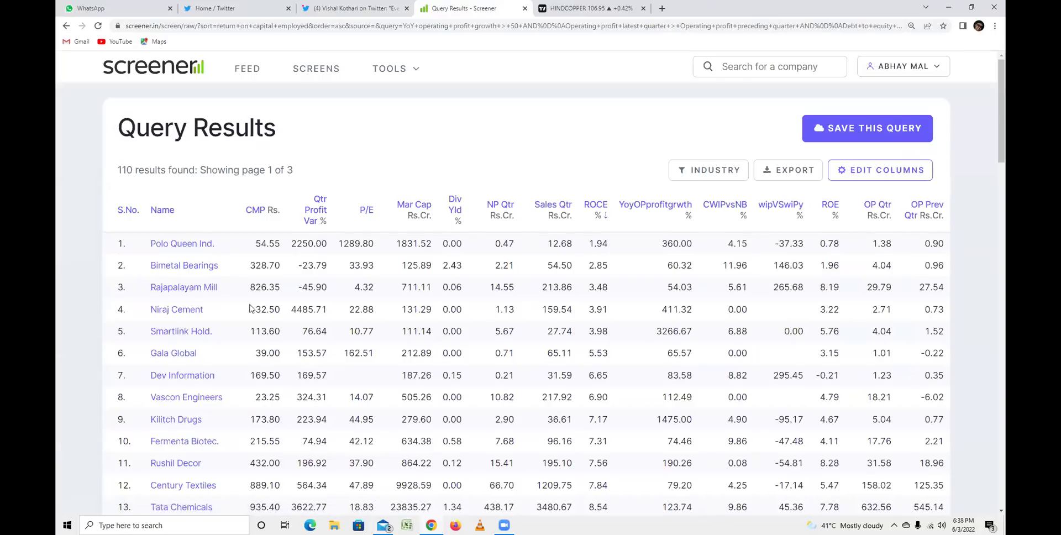
Examine the companies and their figures on the first page of the query results.
scroll(385, 312, down, 7)
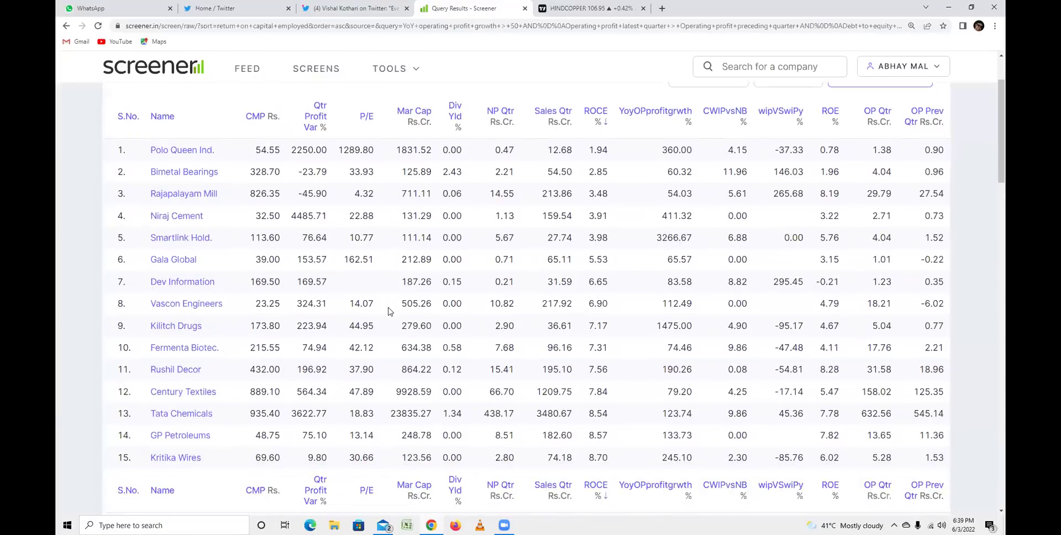
scroll(389, 312, down, 1)
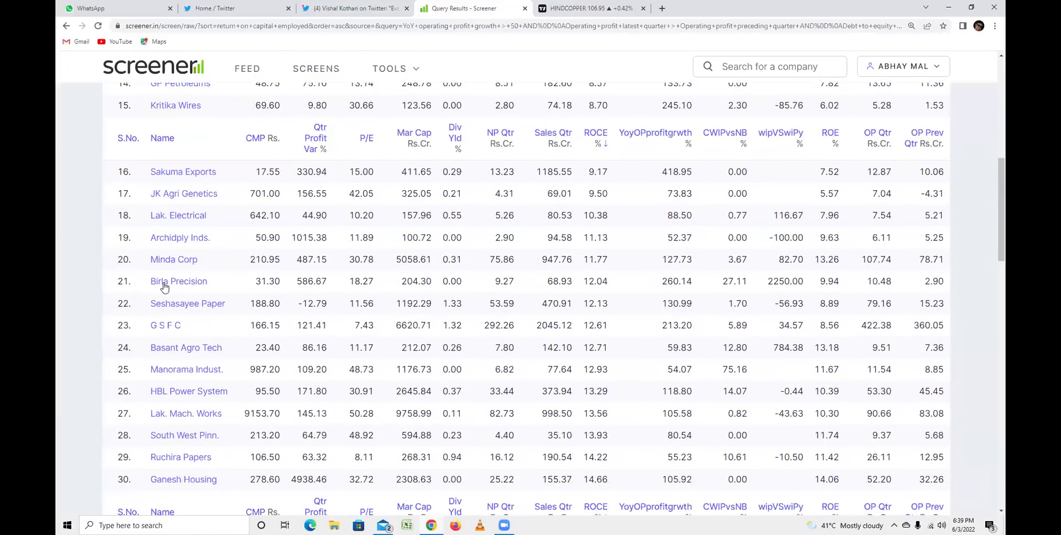
scroll(169, 332, down, 1)
scroll(170, 332, down, 3)
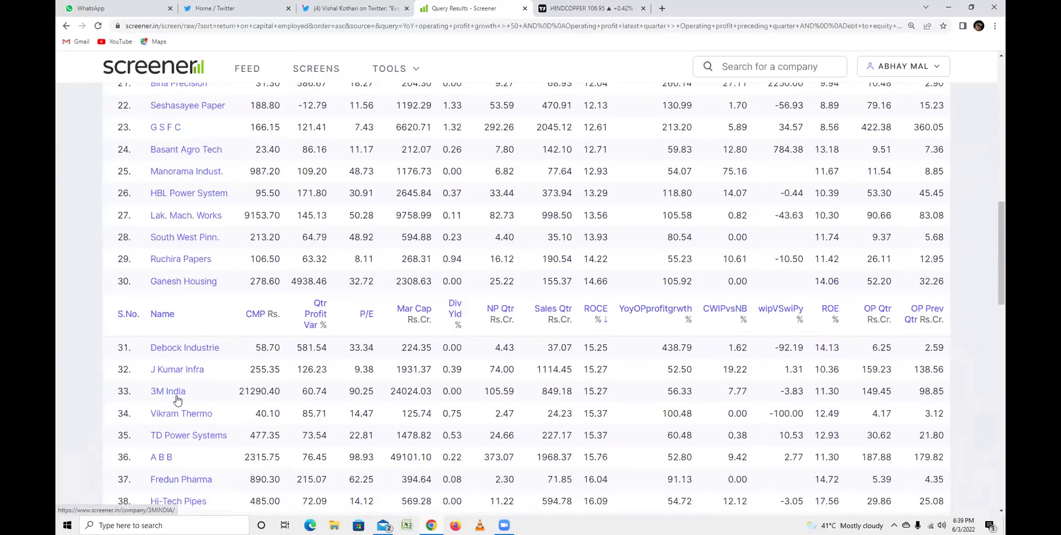
scroll(176, 399, down, 2)
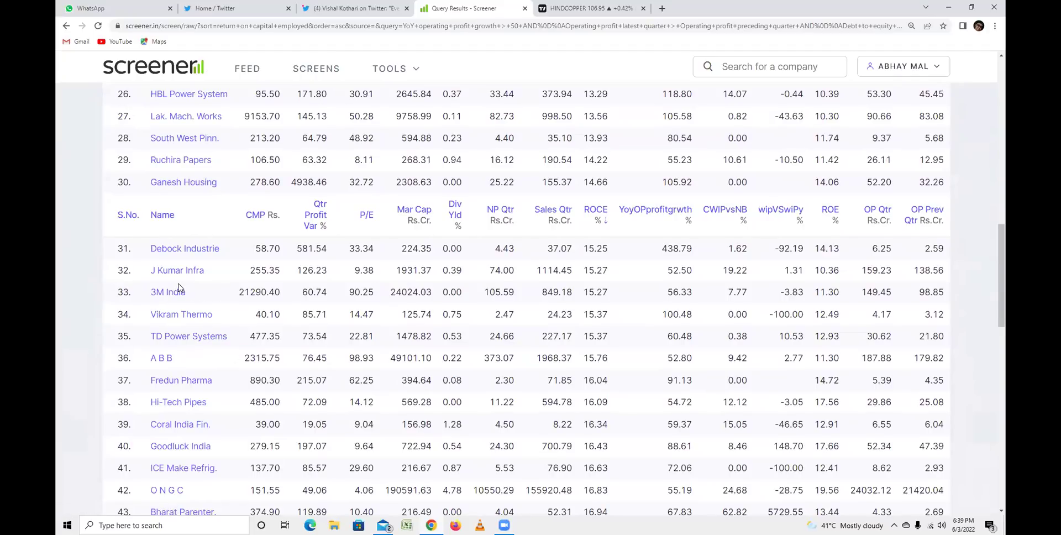
scroll(222, 313, down, 3)
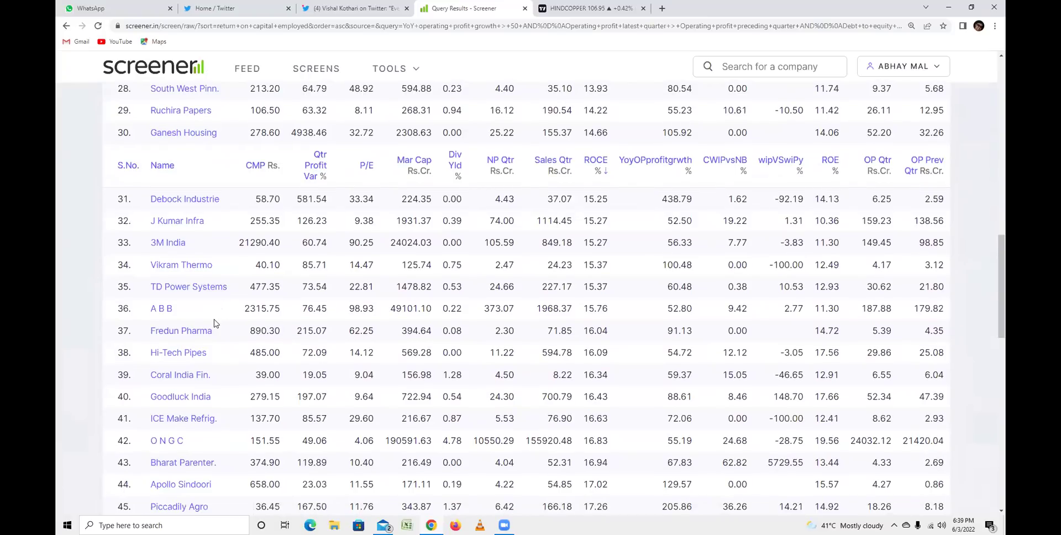
scroll(202, 451, down, 3)
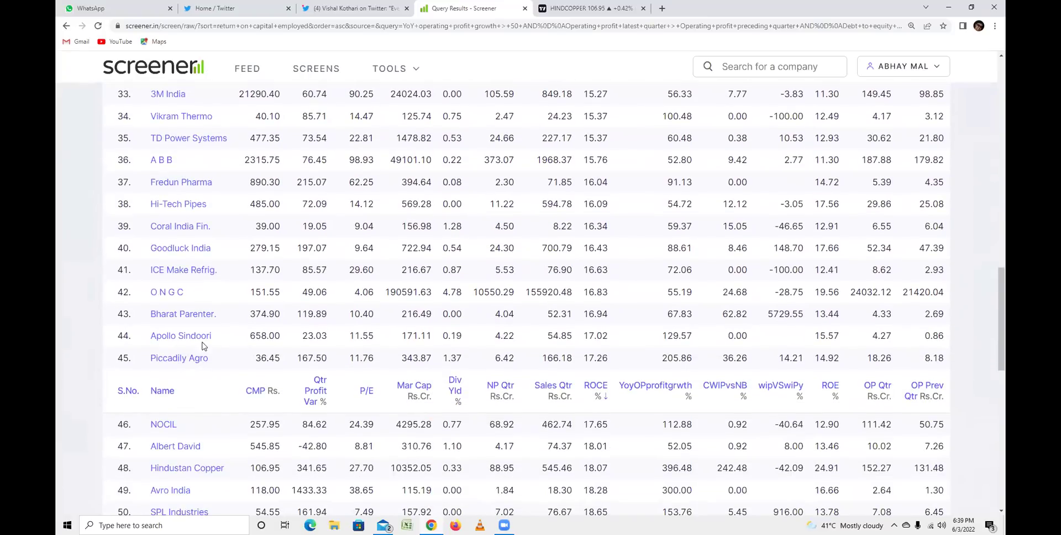
scroll(305, 507, down, 2)
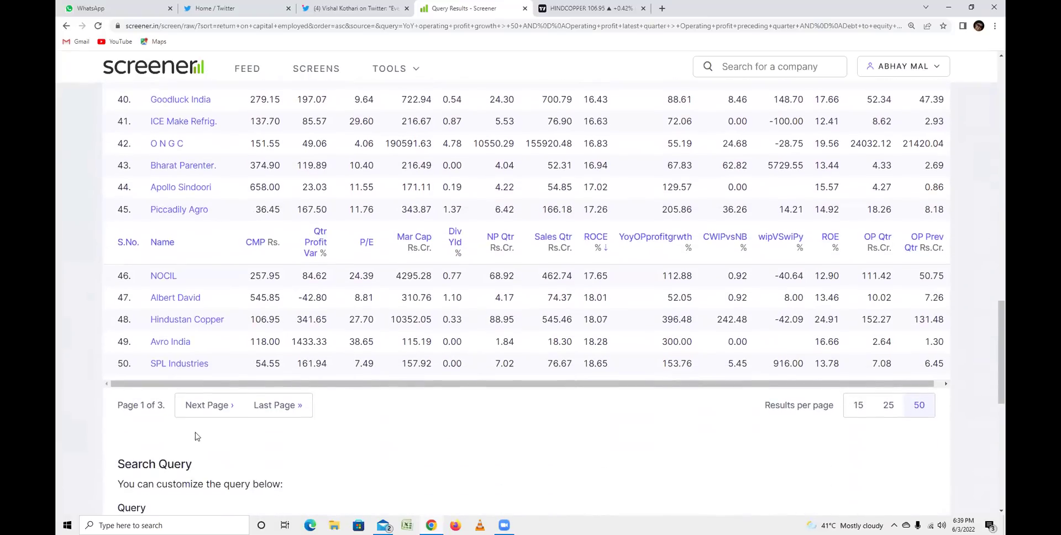
Open the second page of the query results and examine the companies listed there.
click(209, 405)
scroll(219, 365, down, 1)
scroll(219, 364, down, 4)
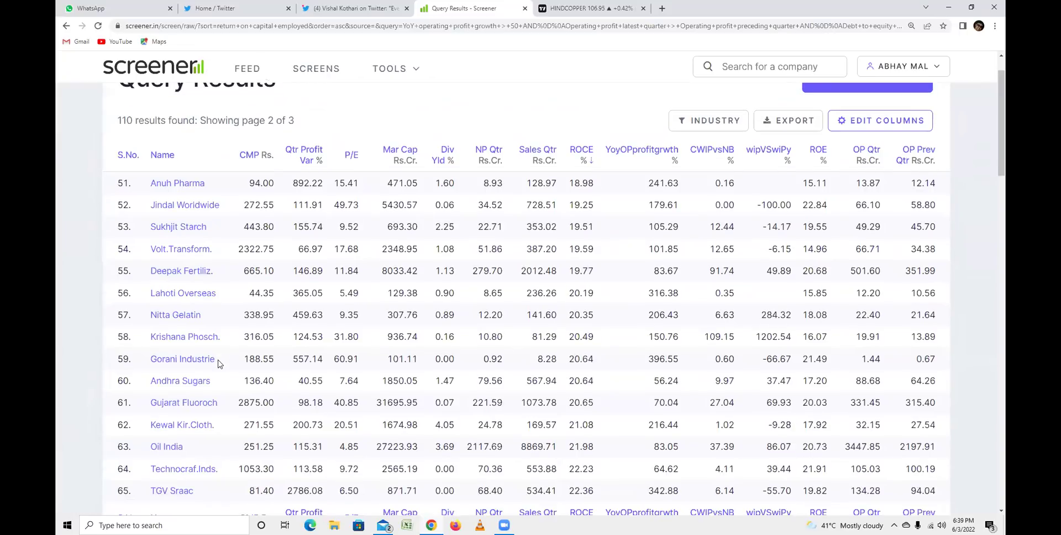
scroll(220, 367, down, 2)
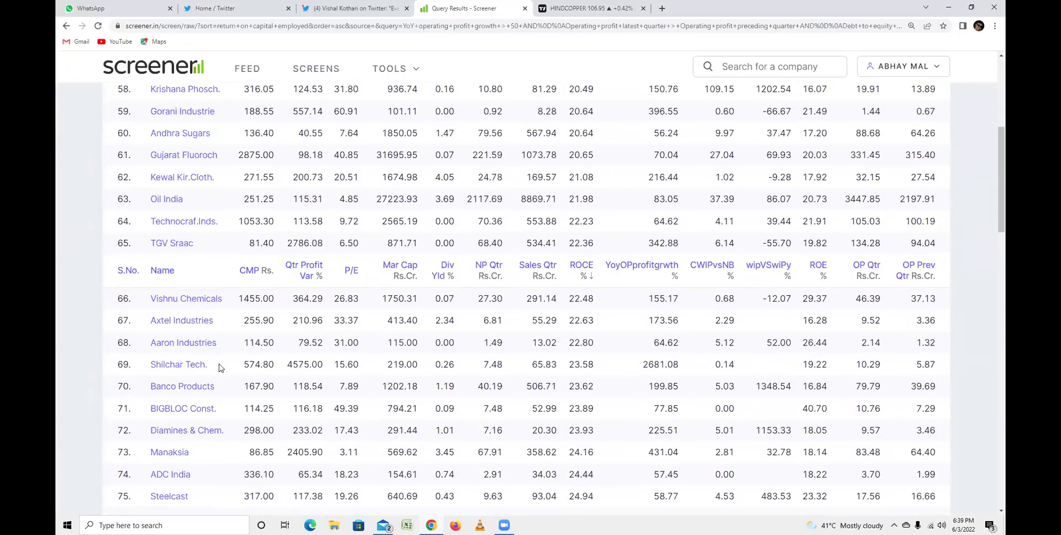
scroll(211, 362, down, 1)
scroll(213, 331, down, 2)
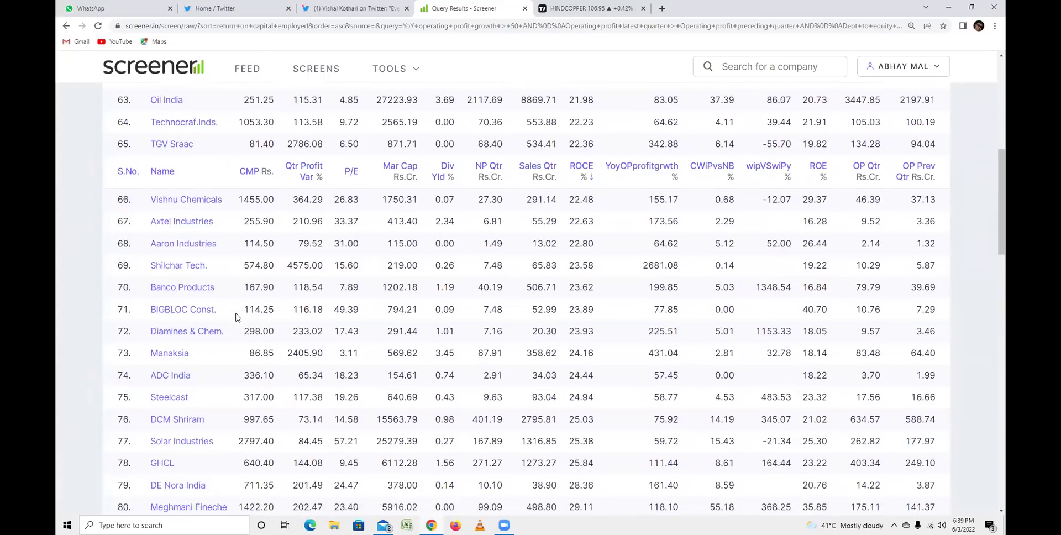
scroll(181, 418, down, 2)
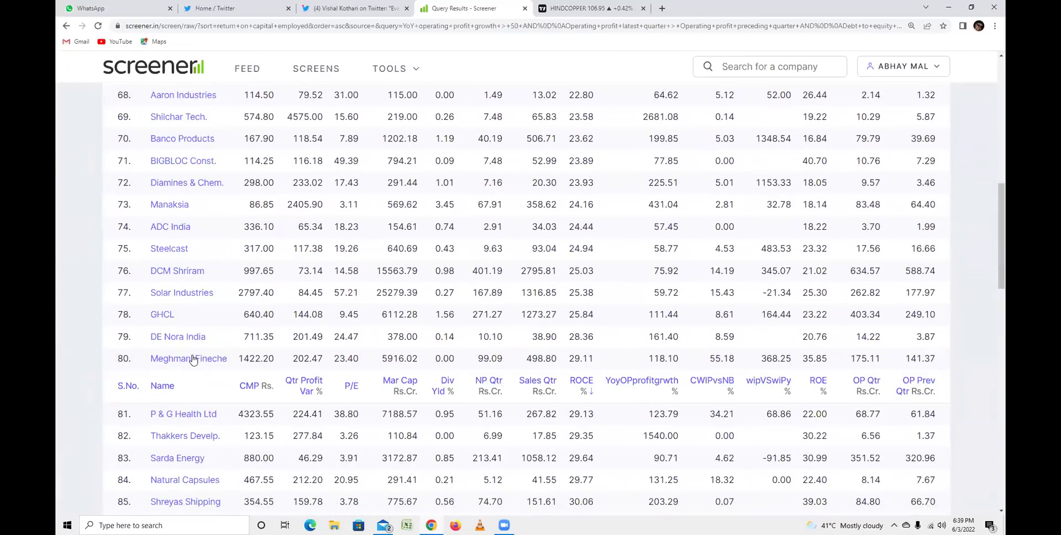
scroll(196, 366, down, 1)
scroll(197, 366, down, 2)
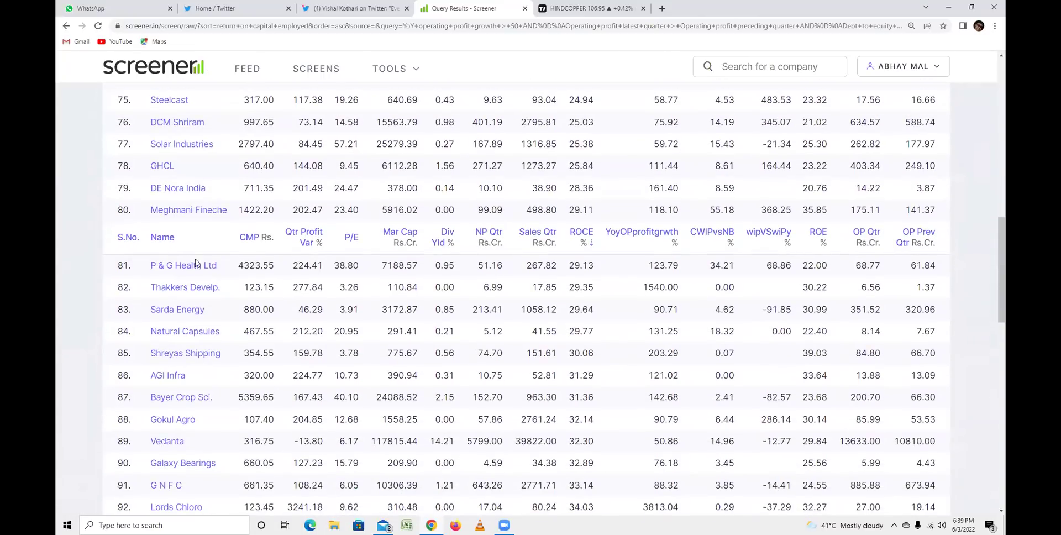
scroll(178, 426, down, 4)
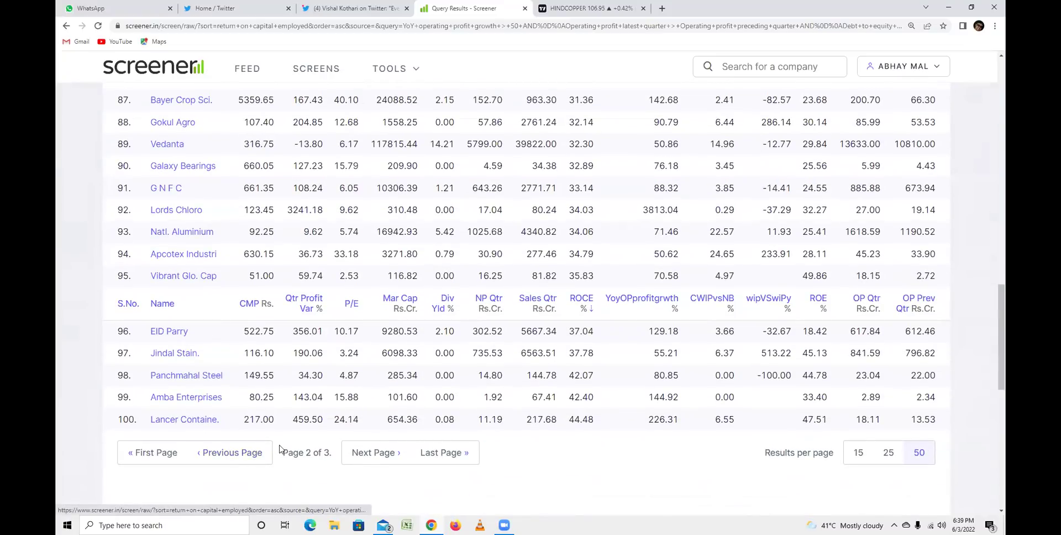
Open the last page of the query results and examine the remaining companies.
click(445, 455)
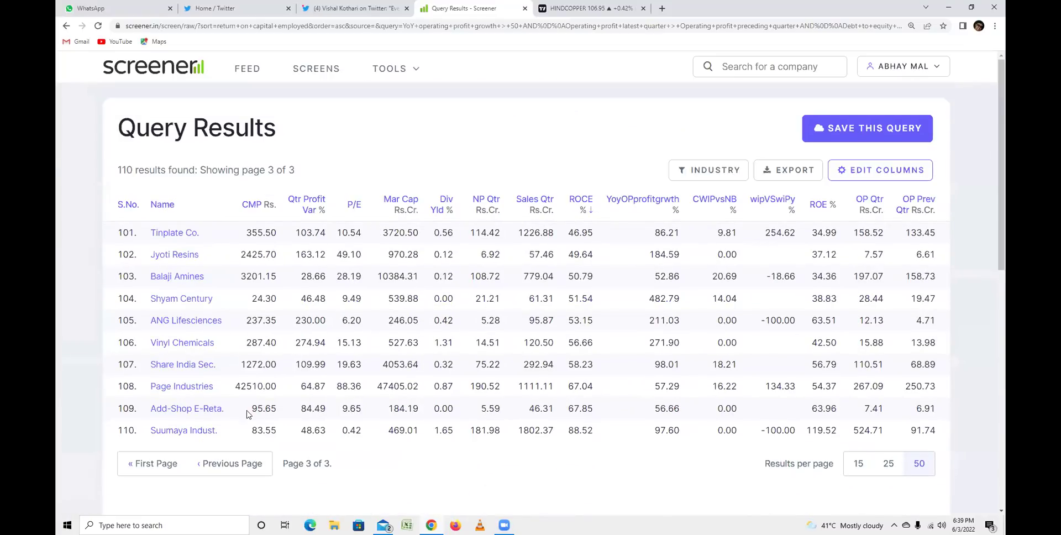
drag(148, 276, 229, 280)
click(229, 281)
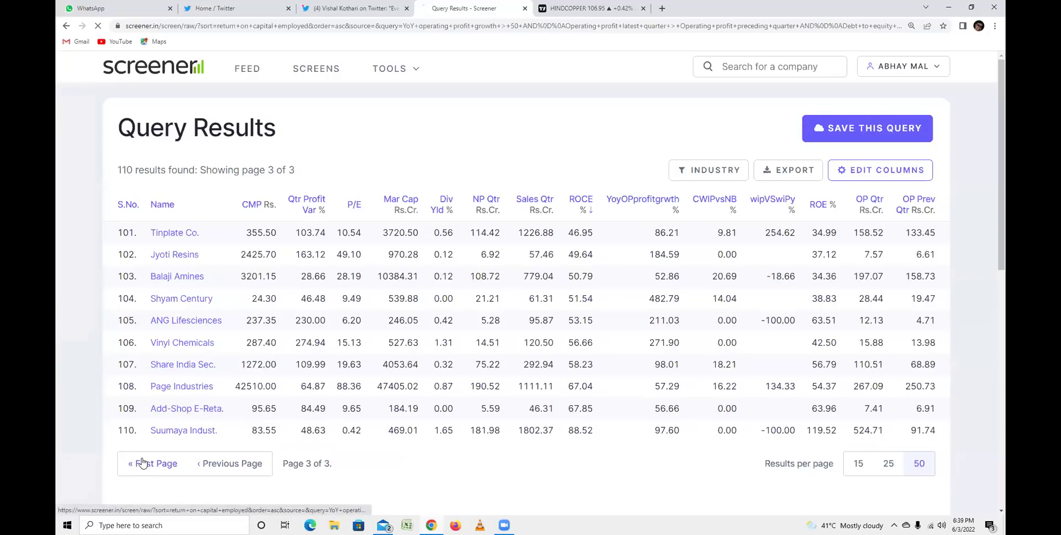
Return to the first results page, review the query text, and check the company tables in the tweet.
click(143, 463)
scroll(302, 381, down, 3)
scroll(302, 381, down, 15)
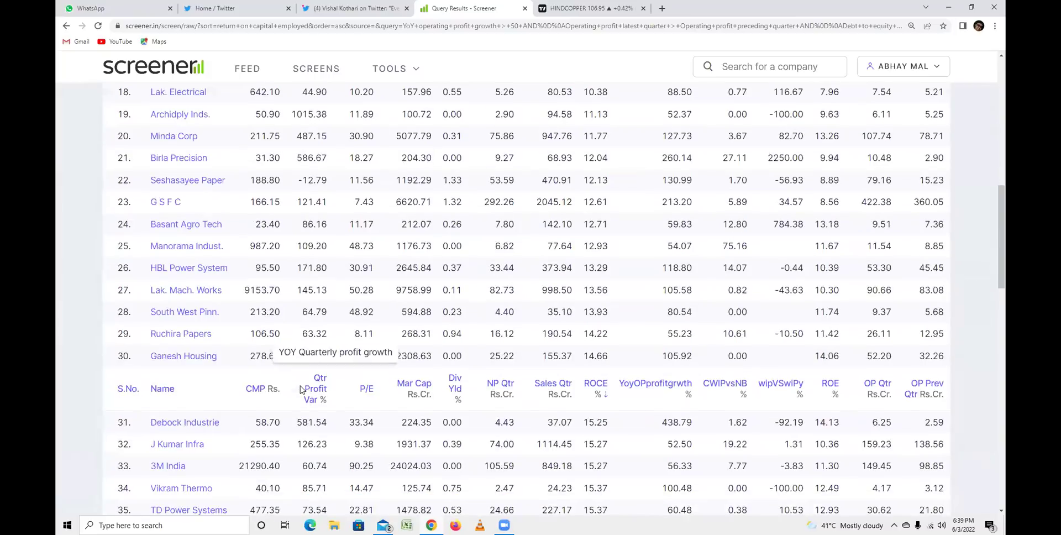
scroll(326, 394, down, 1)
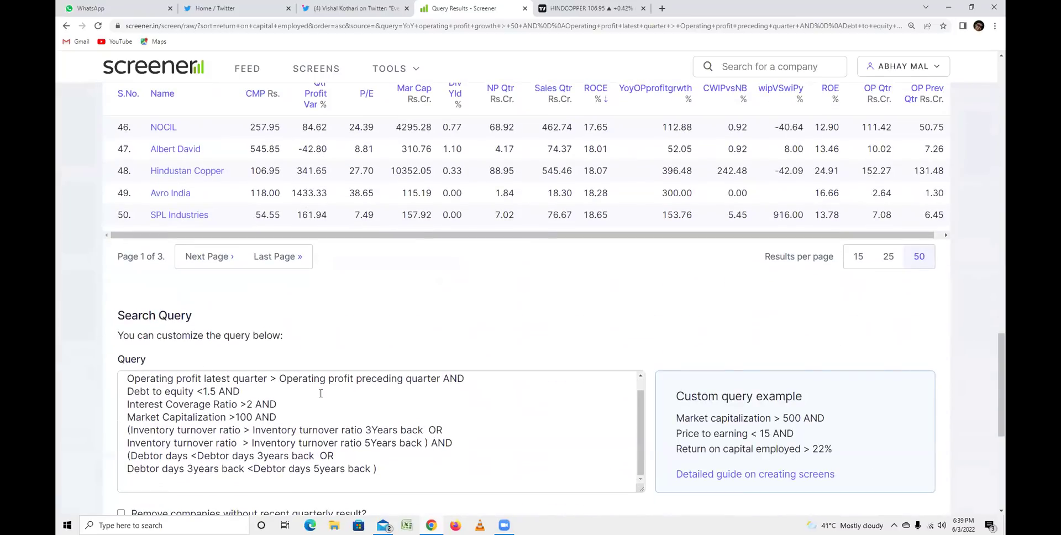
click(342, 7)
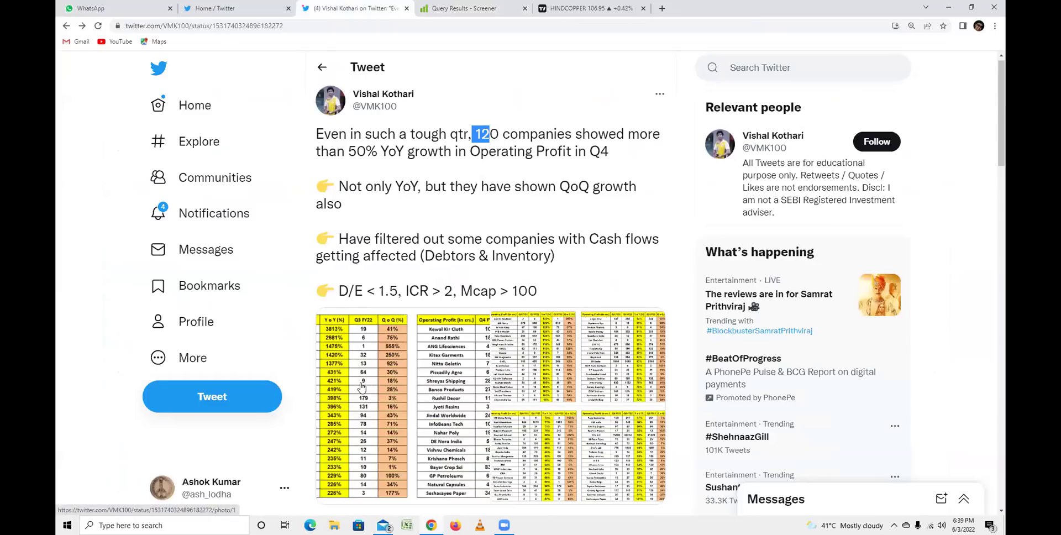
Return to the query results and sort them by YoY operating profit growth in descending order.
click(464, 7)
scroll(582, 260, up, 4)
scroll(581, 260, up, 15)
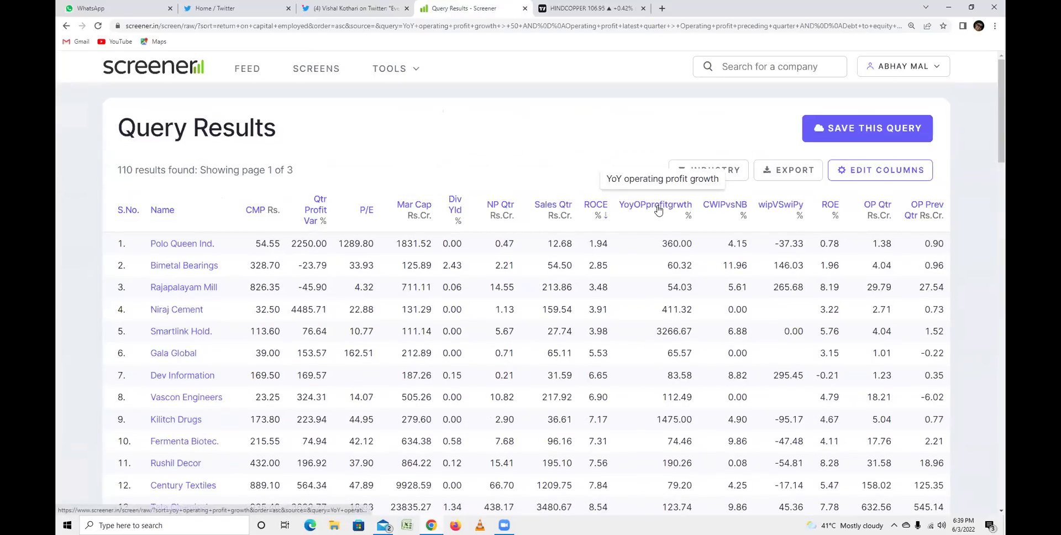
click(659, 209)
click(658, 209)
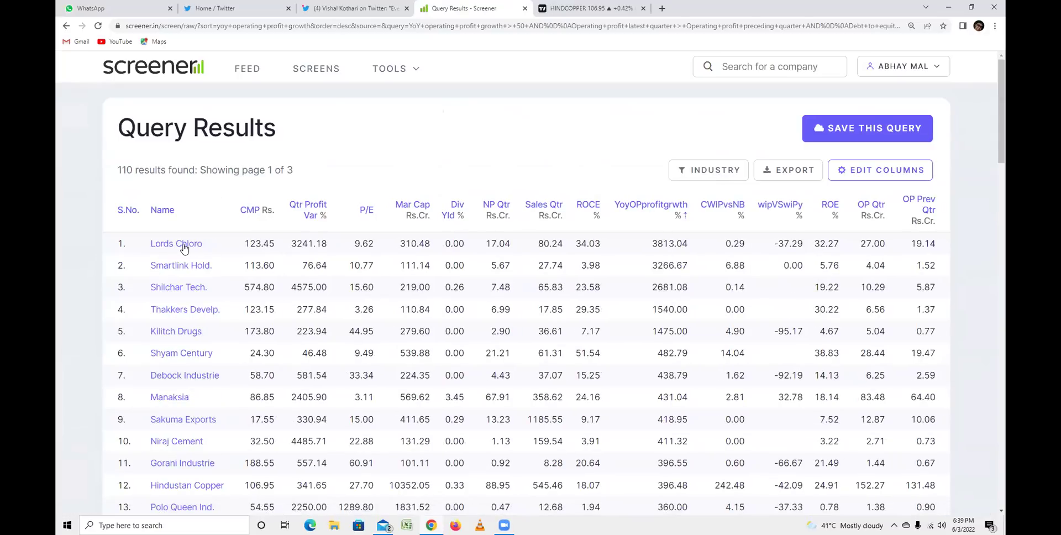
Enlarge the tweet's operating profit tables, compare the first with the sorted results, and advance to the third image.
click(351, 8)
click(339, 340)
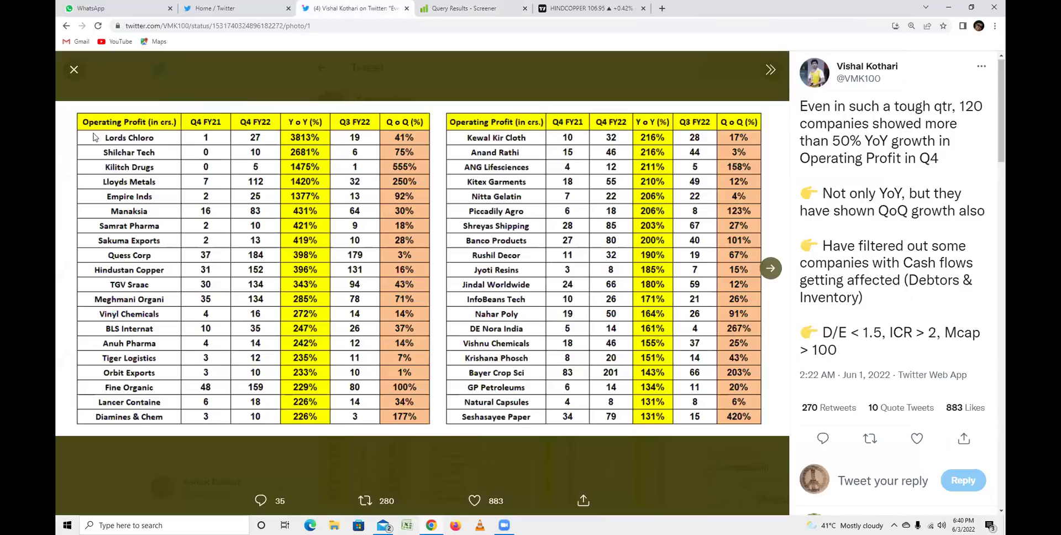
click(459, 8)
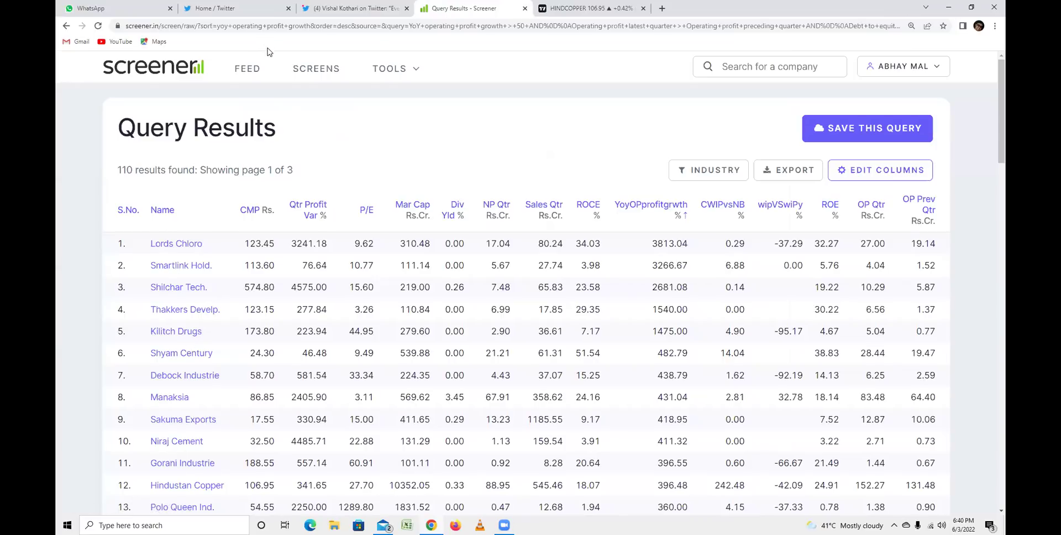
click(354, 9)
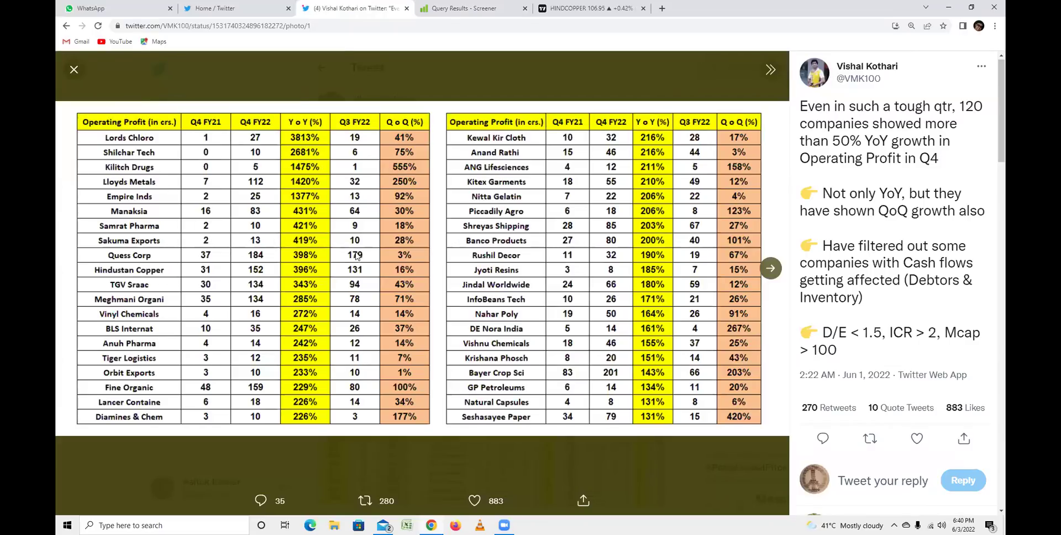
click(771, 268)
click(771, 268)
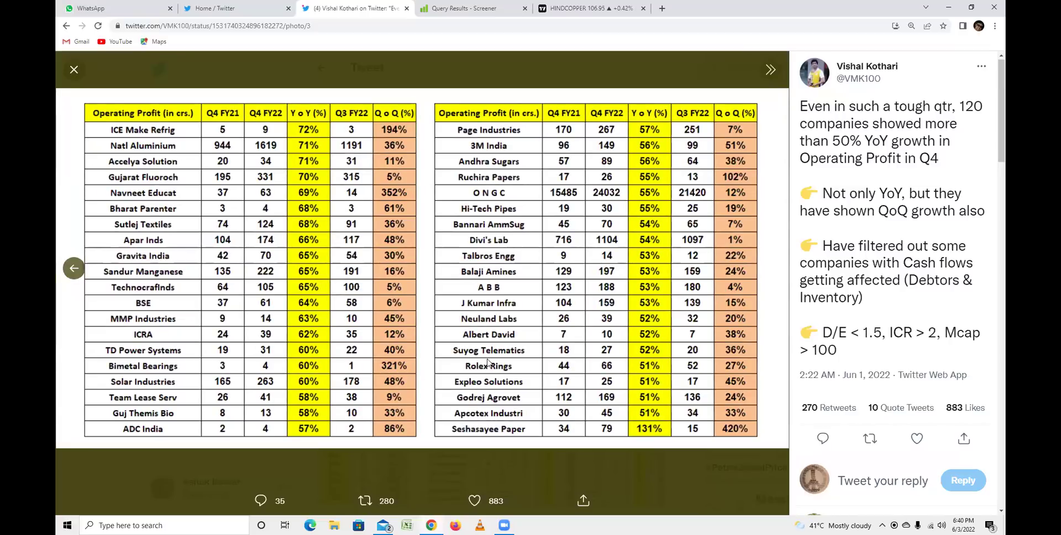
Return to the query results and sort them by YoY operating profit growth in ascending order.
click(455, 8)
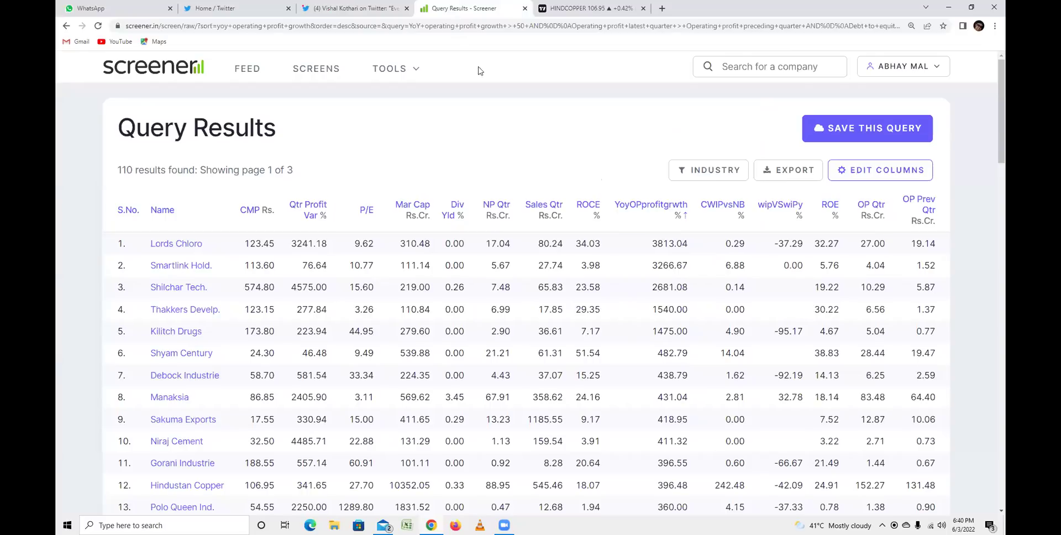
click(672, 209)
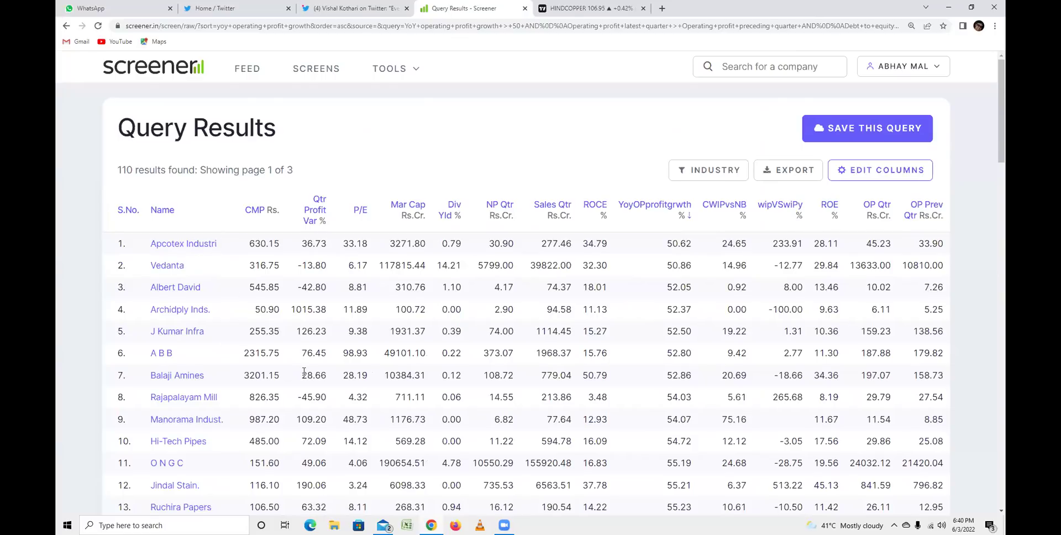
Look through the ascending results and compare them with the third operating profit table in the tweet.
scroll(220, 388, down, 3)
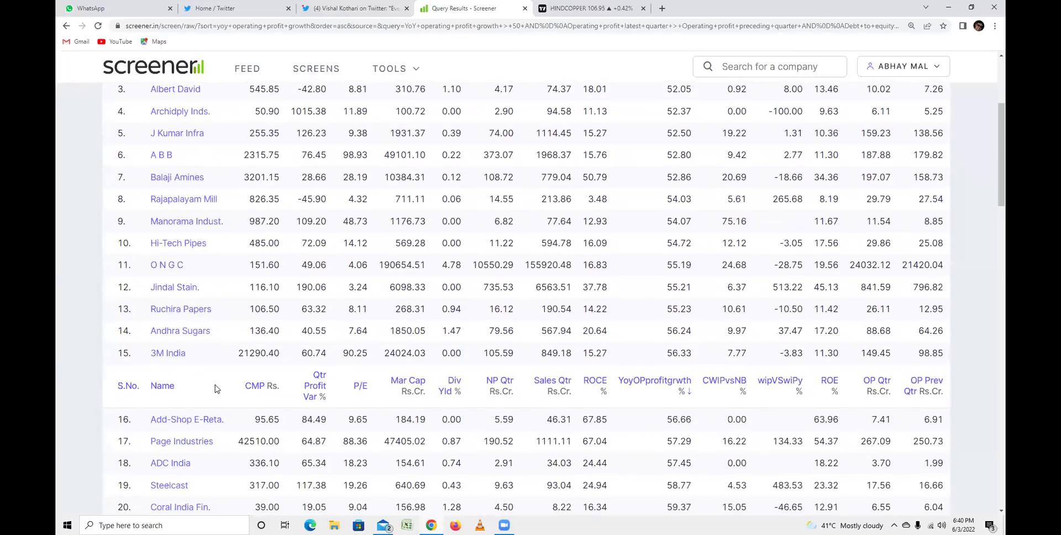
scroll(220, 389, up, 3)
key(ctrl+shift+Tab)
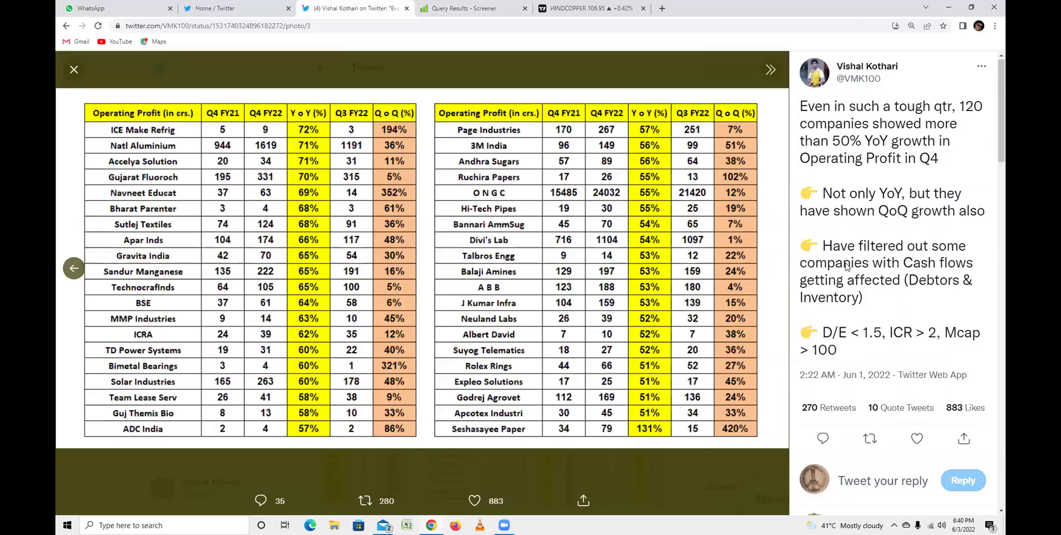
key(ctrl+Tab)
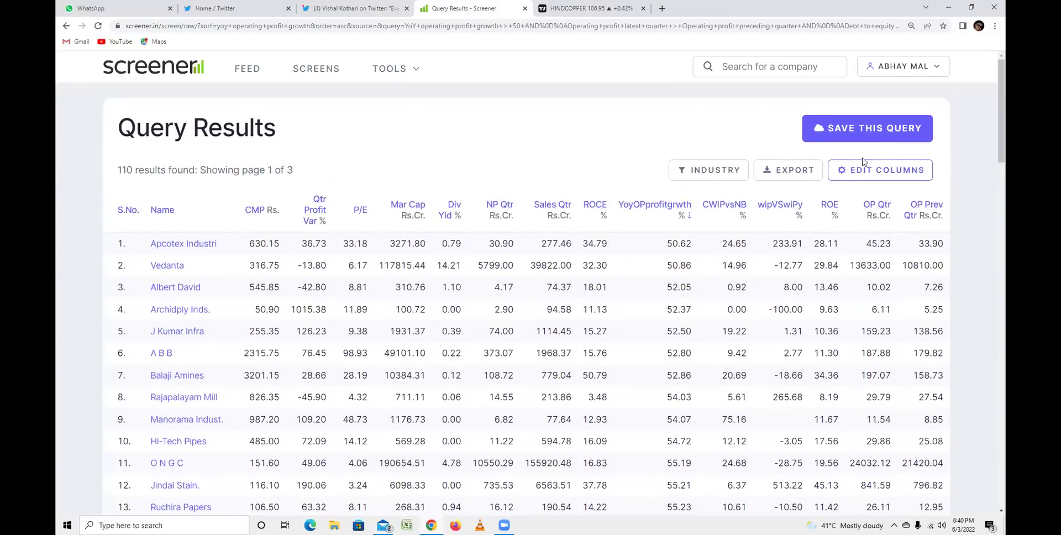
click(866, 133)
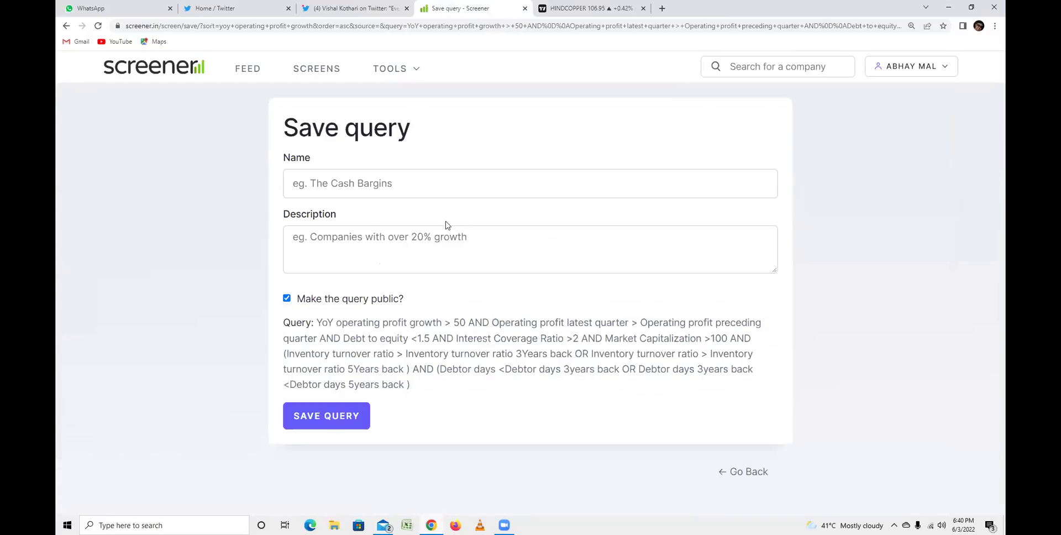
click(360, 180)
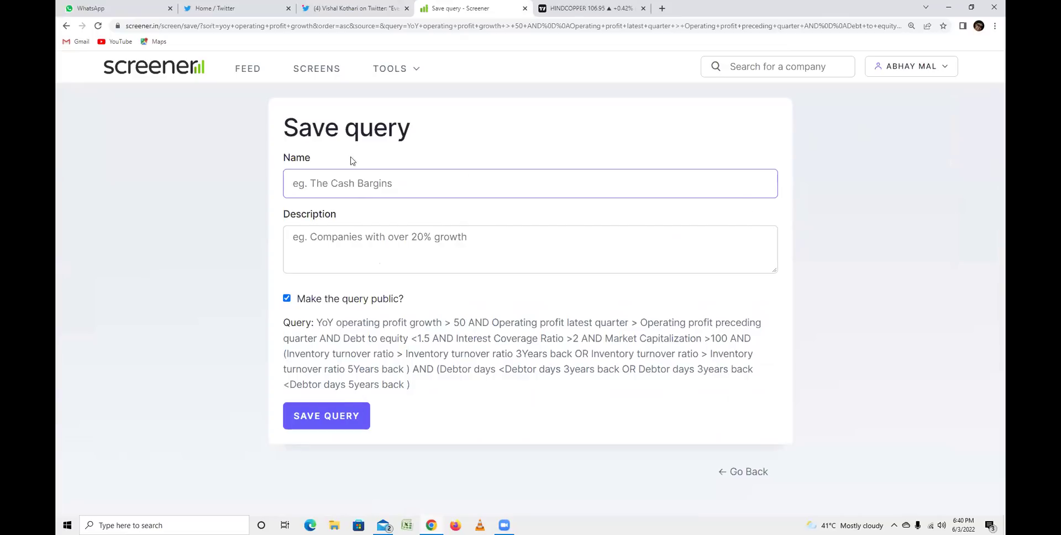
click(66, 26)
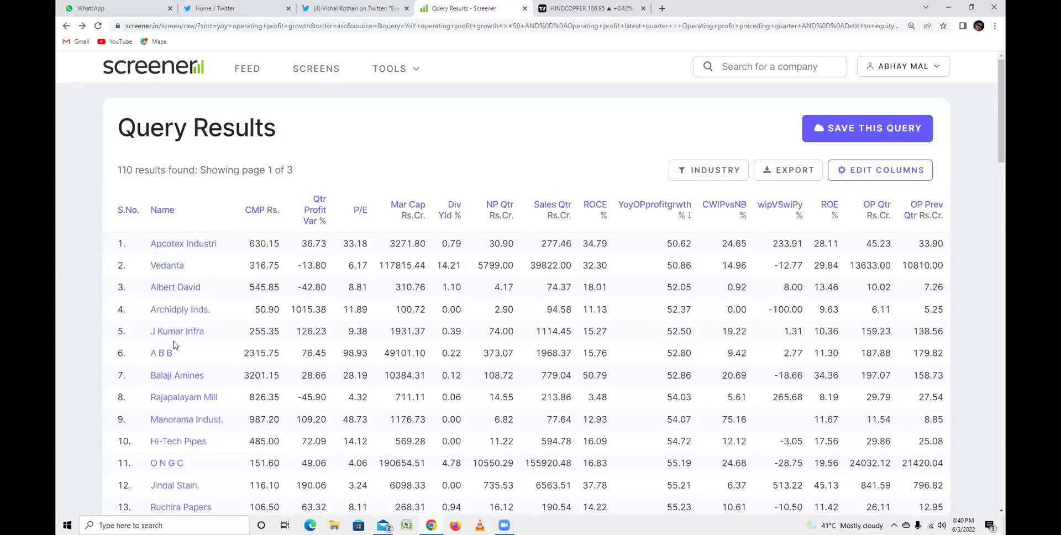
Review the results and query text, then close the tweet's enlarged image and reread its criteria and company count.
scroll(177, 412, down, 12)
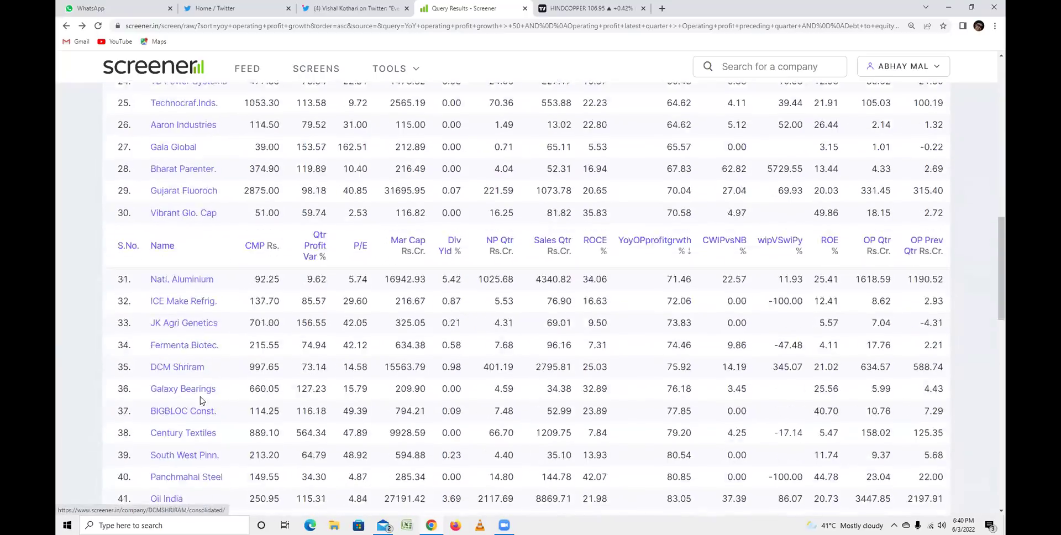
scroll(202, 400, down, 10)
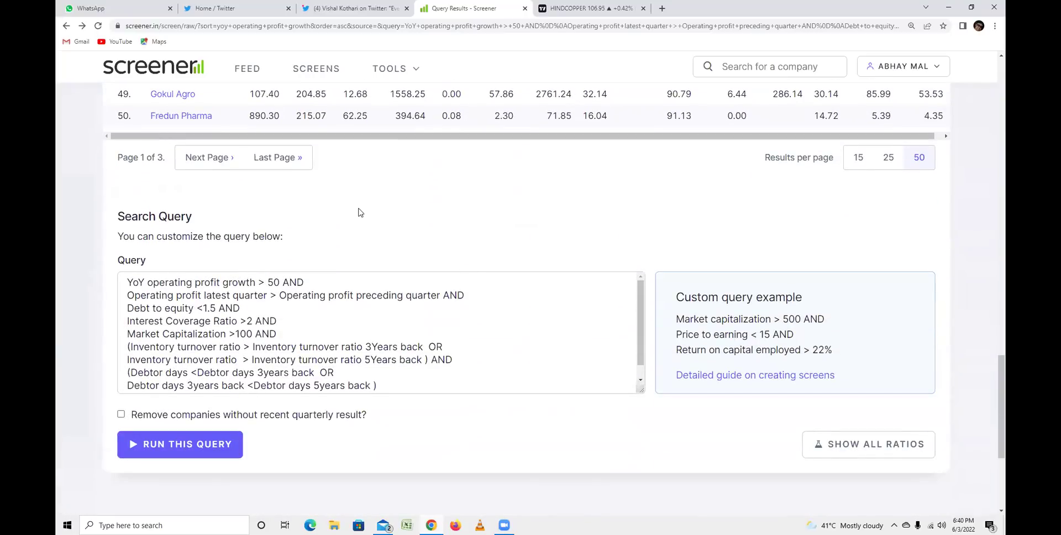
click(368, 8)
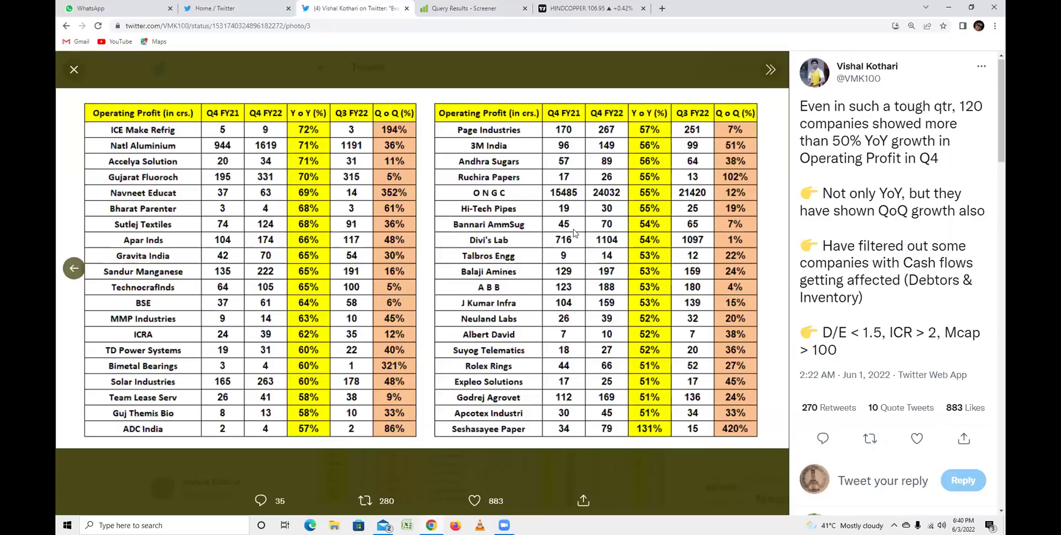
click(74, 69)
scroll(520, 343, down, 2)
scroll(521, 343, down, 5)
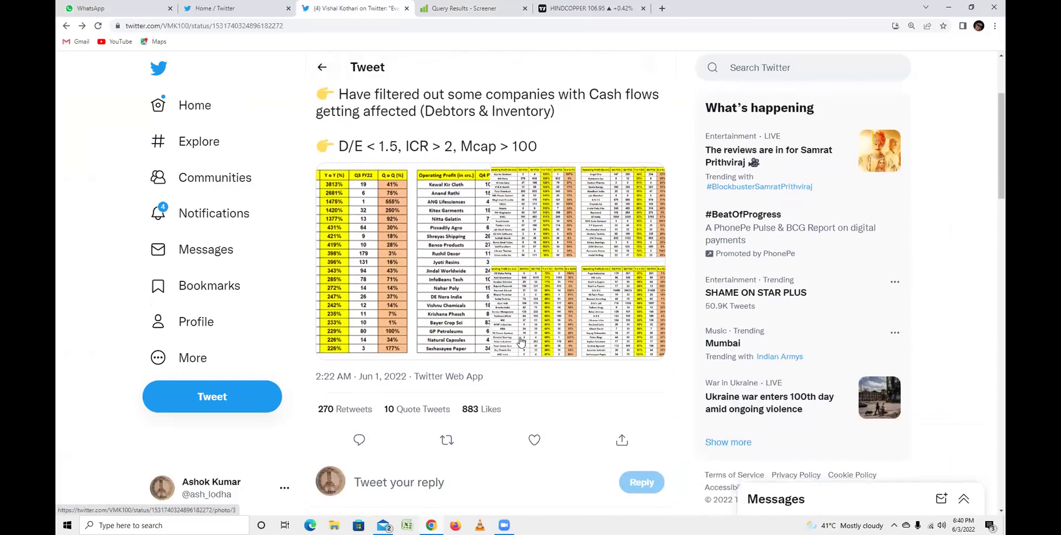
scroll(518, 342, up, 6)
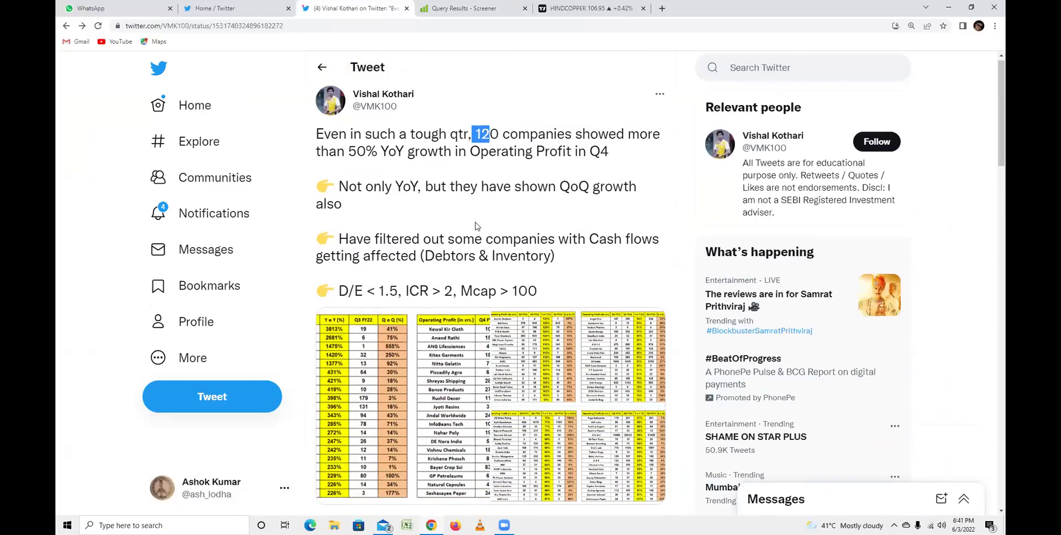
Return to the Screener query and append the condition Return on capital employed >10, joined with AND.
click(437, 8)
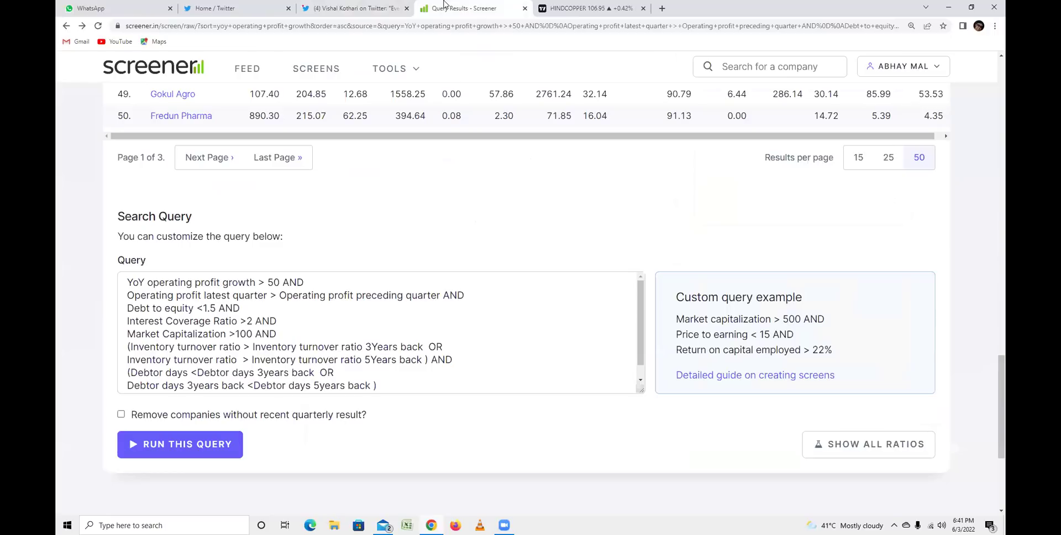
scroll(519, 284, up, 13)
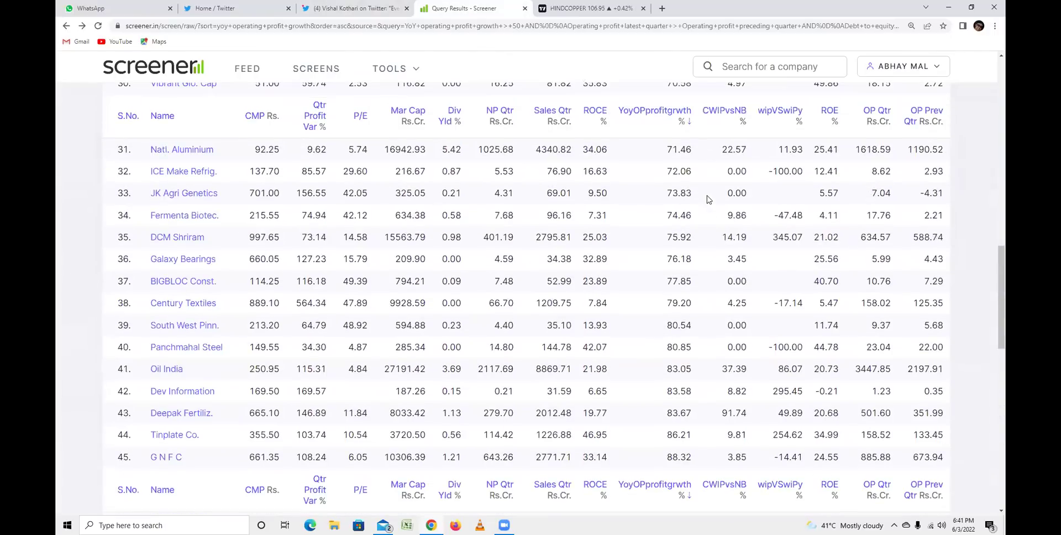
scroll(707, 199, down, 15)
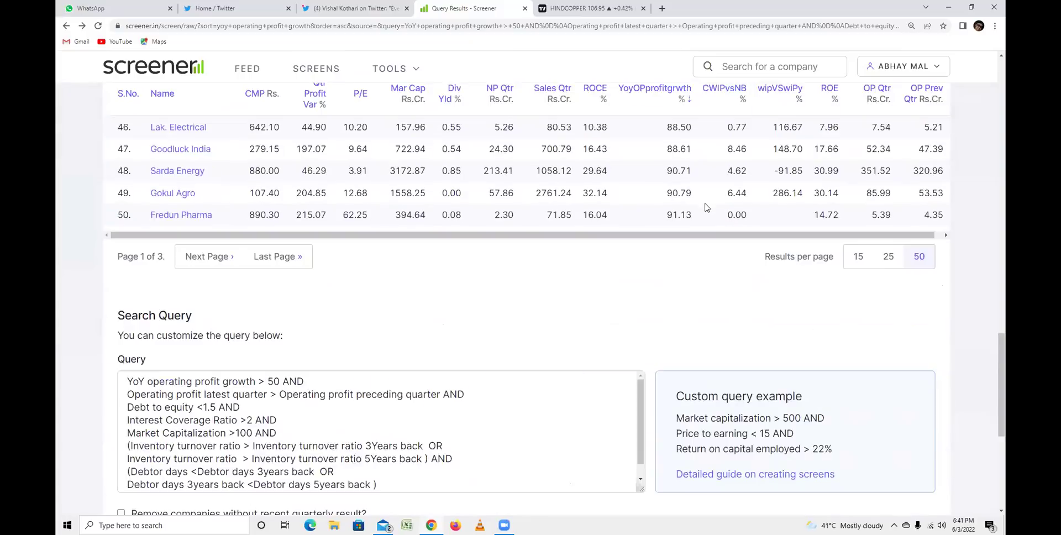
click(423, 280)
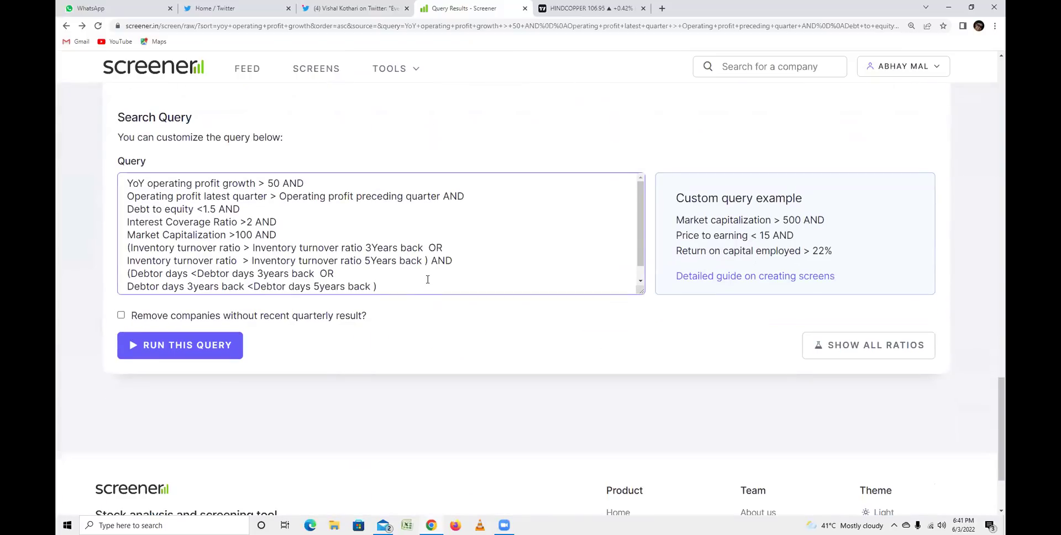
text(AND)
key(Return)
text(roc)
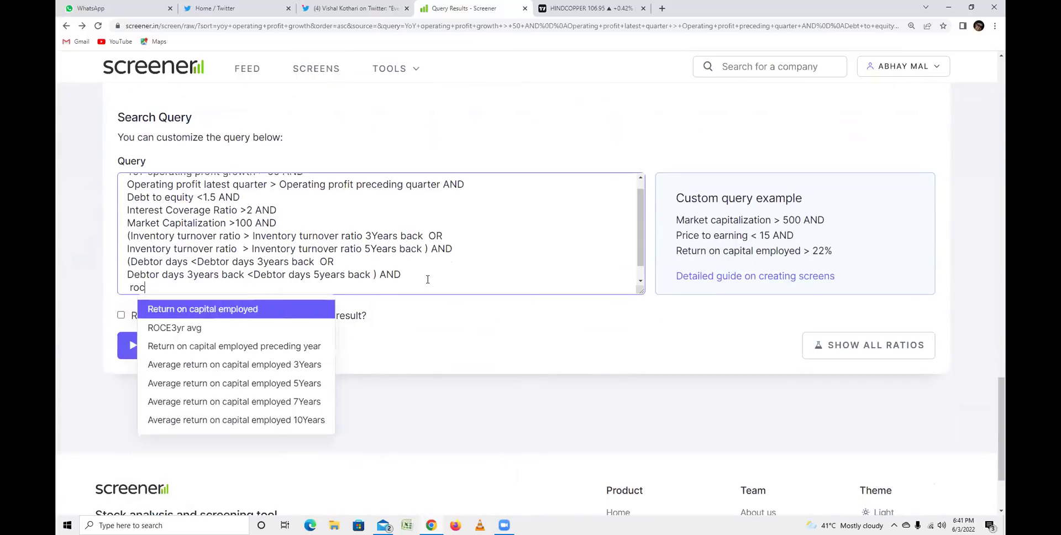
key(Return)
text(>10 AND)
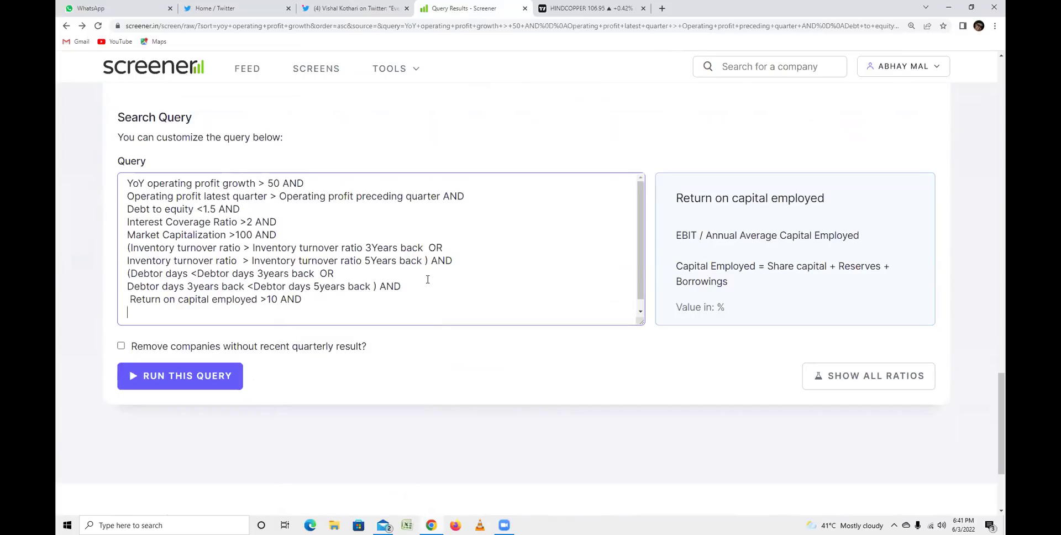
Add the condition Return on equity >10 to the end of the query and run it.
key(Return)
text(roe)
key(Return)
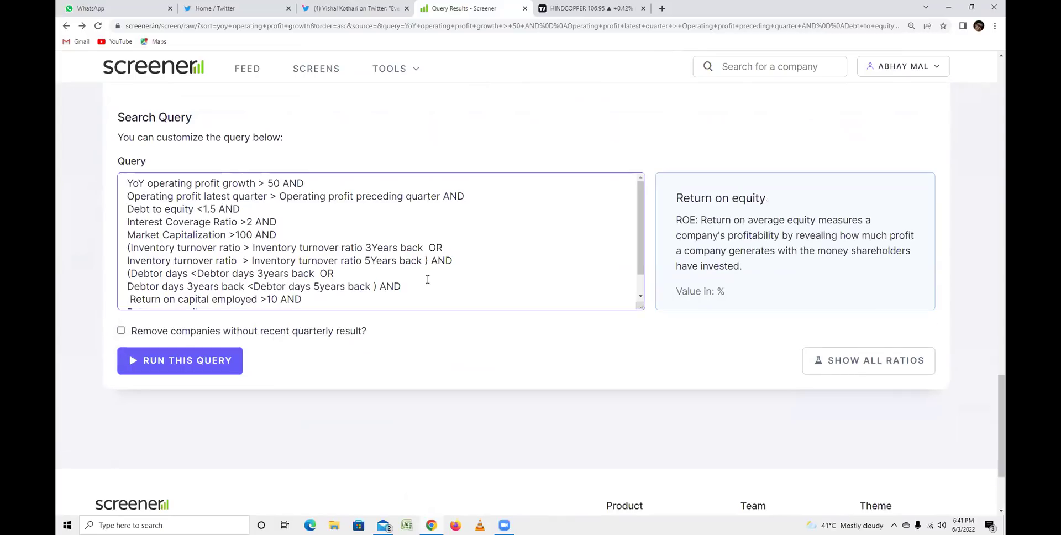
text(>10)
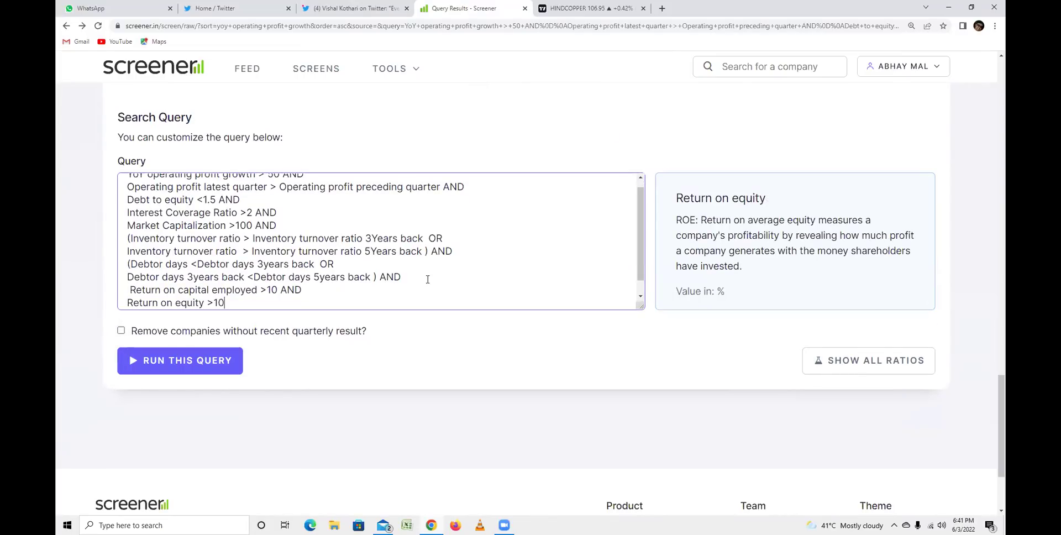
click(206, 360)
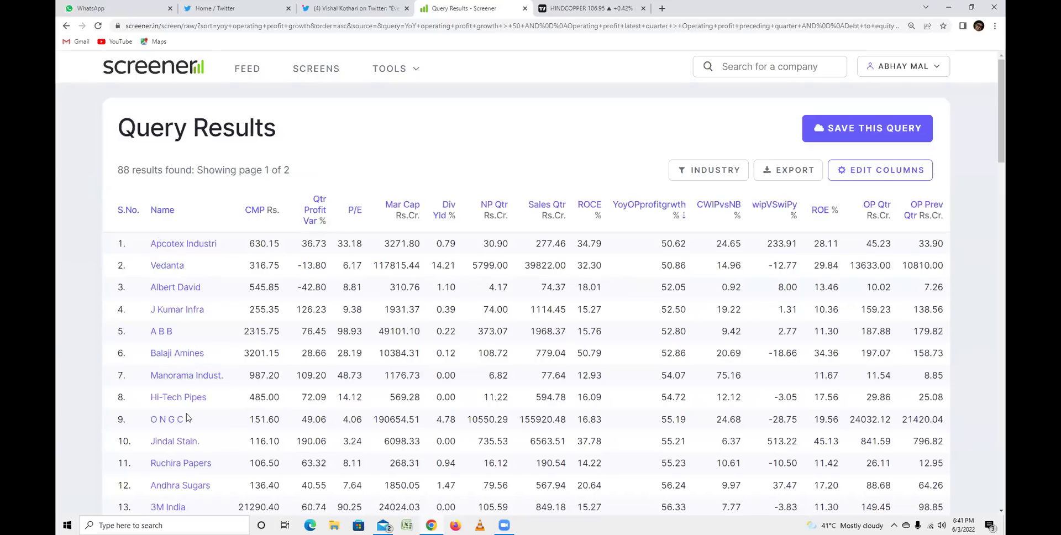
Look through all companies on the first page of the new results, down to the query text.
scroll(196, 437, down, 1)
scroll(198, 439, down, 1)
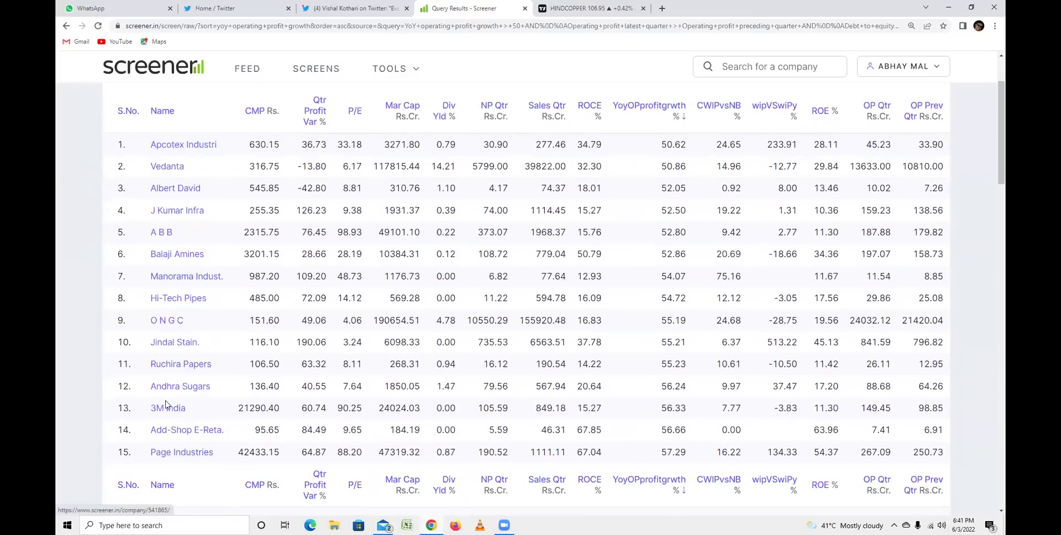
scroll(196, 389, down, 1)
scroll(182, 363, down, 1)
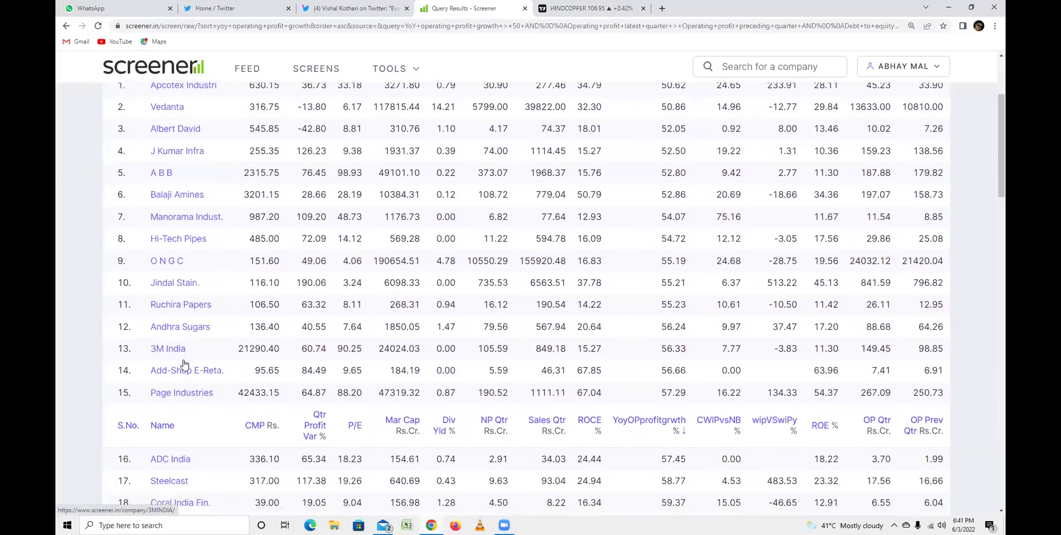
scroll(183, 317, down, 1)
scroll(248, 380, down, 1)
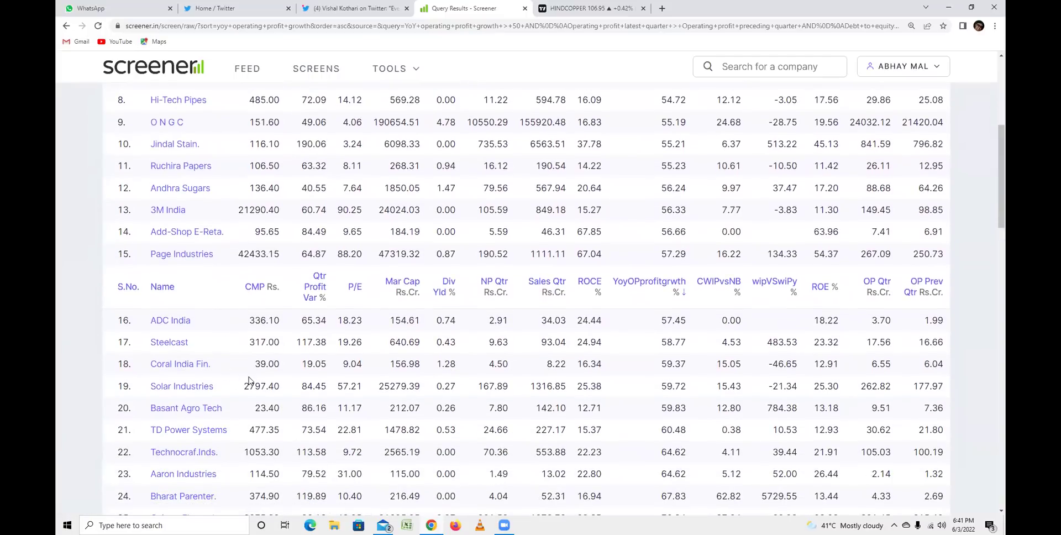
scroll(216, 399, down, 3)
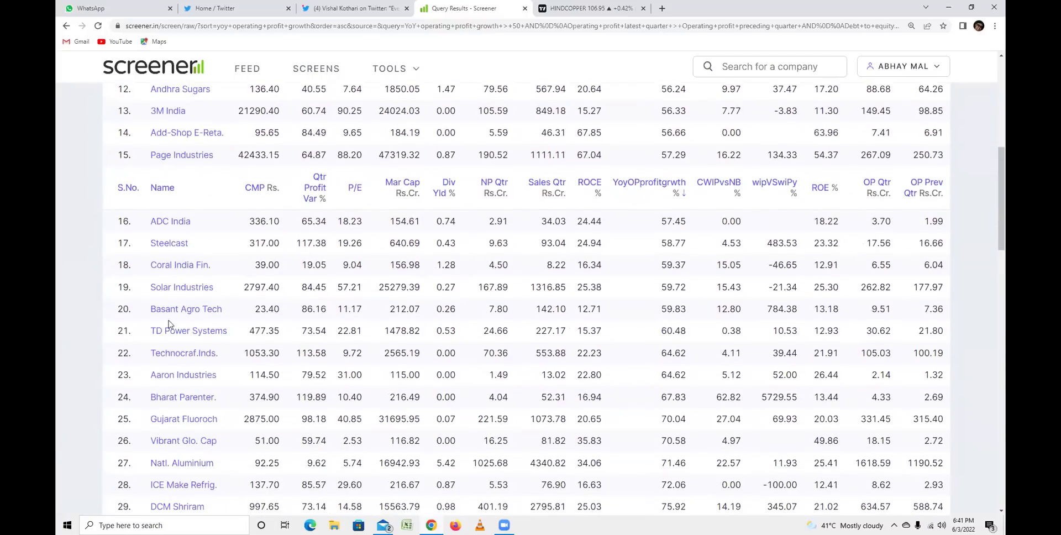
scroll(177, 391, down, 4)
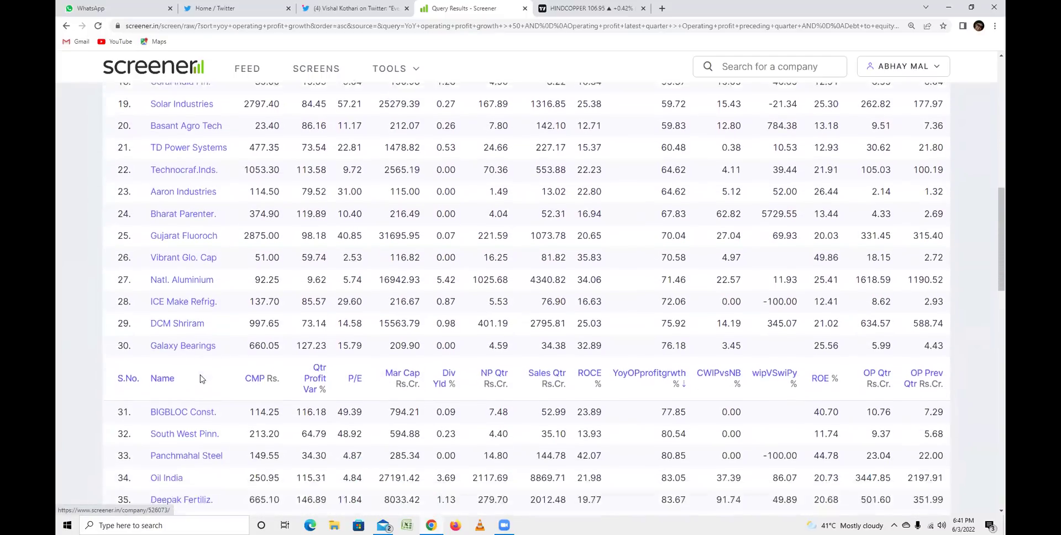
scroll(198, 378, down, 2)
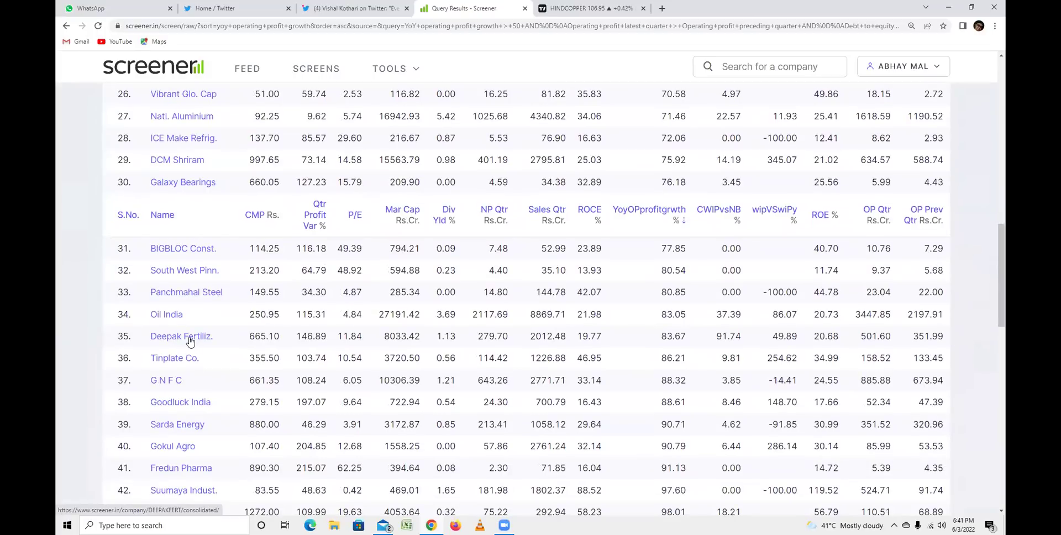
scroll(190, 384, down, 2)
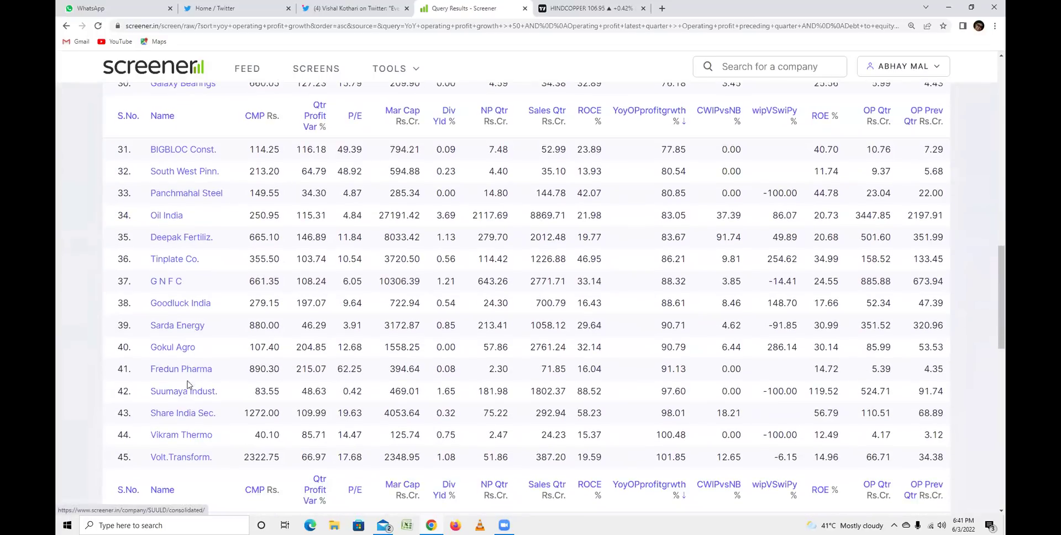
scroll(189, 384, down, 3)
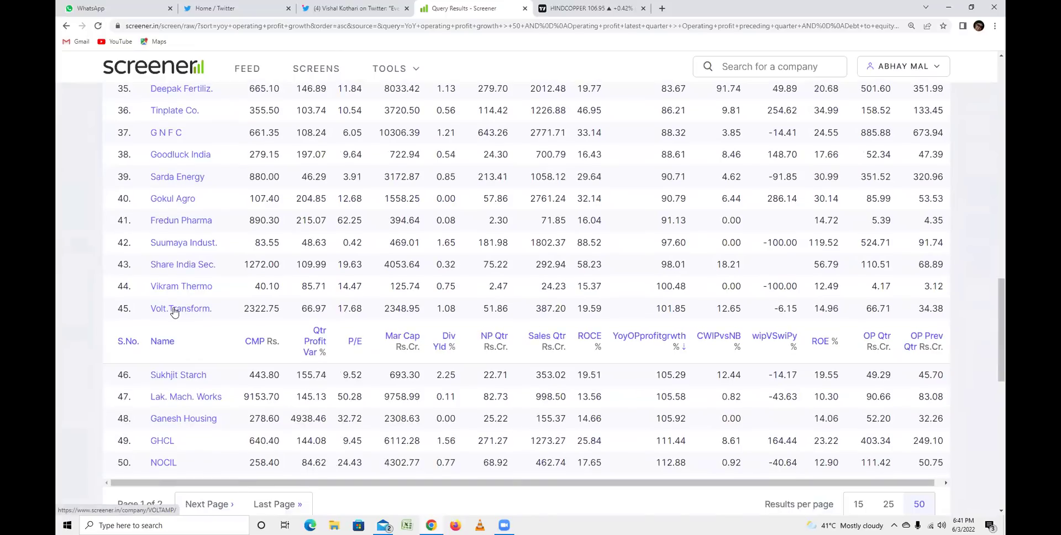
scroll(169, 439, down, 2)
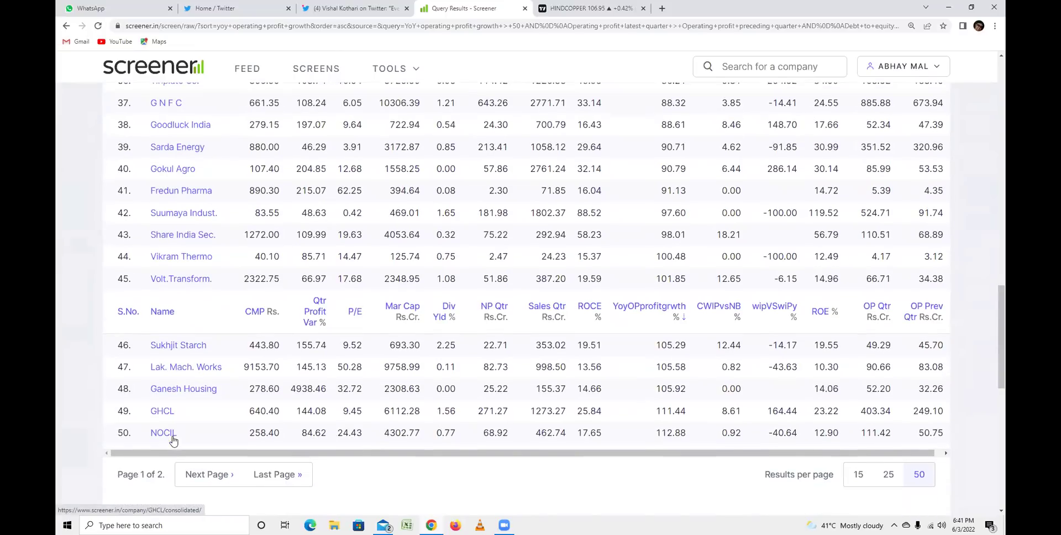
scroll(175, 437, down, 2)
scroll(208, 421, down, 1)
scroll(208, 422, up, 1)
Review the query's operating profit, debt to equity, interest coverage and market capitalization conditions one by one.
drag(161, 380, 279, 395)
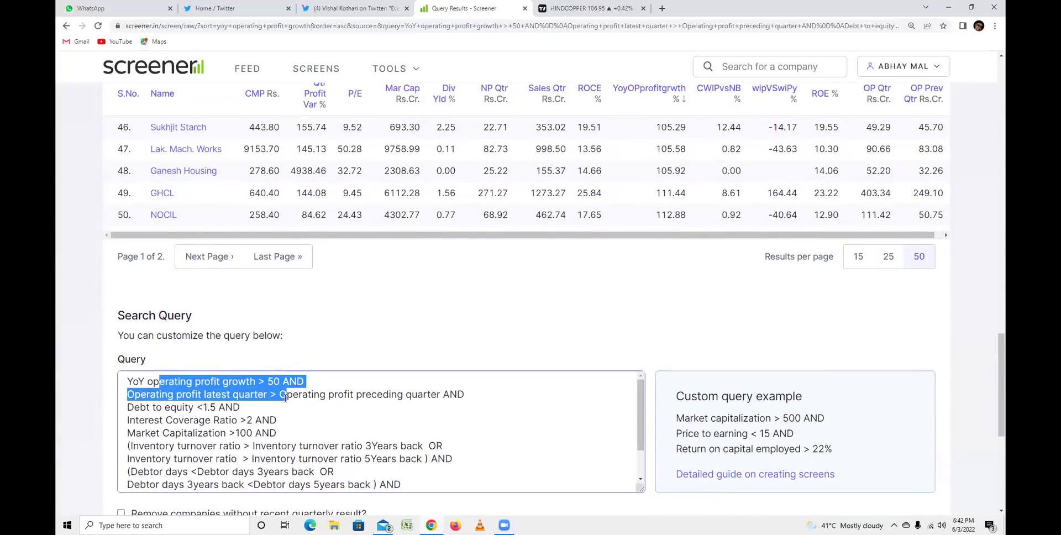
click(288, 410)
drag(153, 407, 239, 406)
click(305, 415)
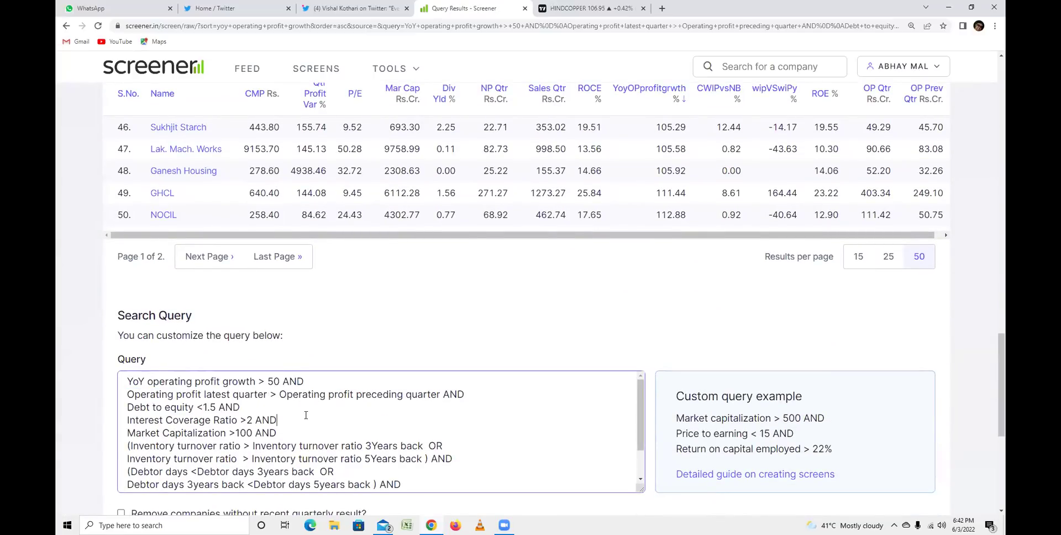
drag(134, 403, 234, 407)
click(234, 406)
drag(135, 420, 285, 422)
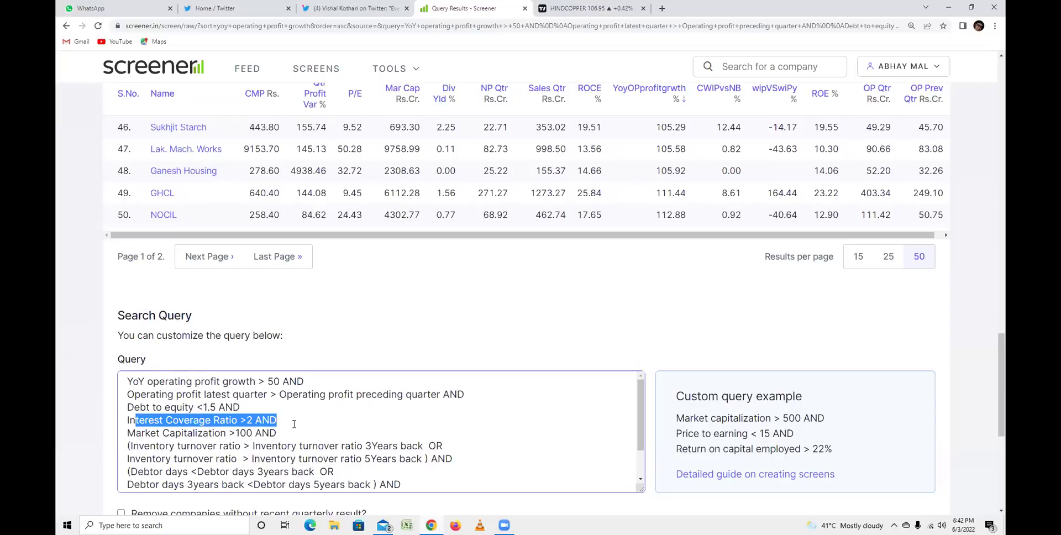
click(294, 423)
drag(187, 432, 267, 433)
Add the condition Market Capitalization <500 AND below the Market Capitalization >100 condition and run the query.
click(319, 441)
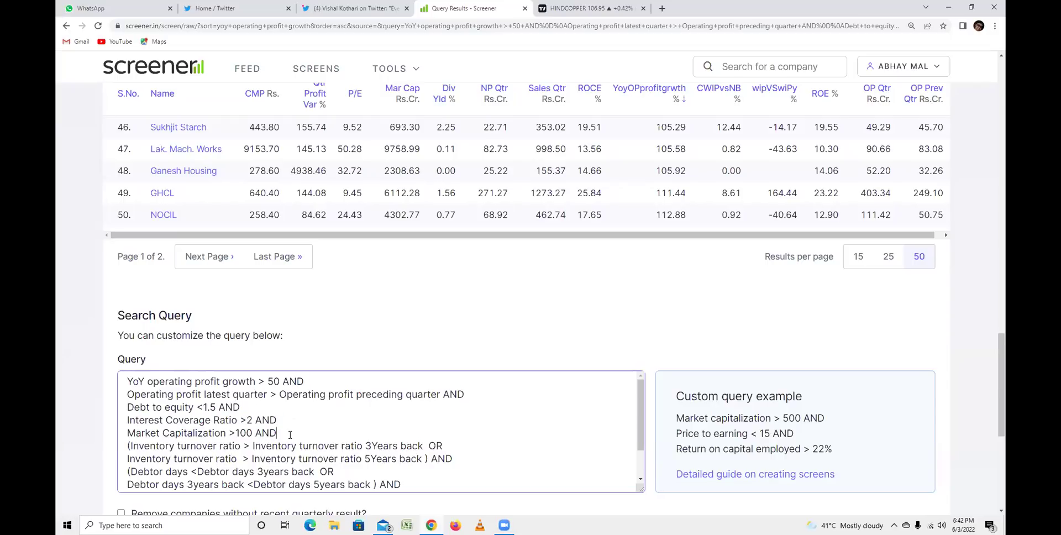
key(Return)
text(m)
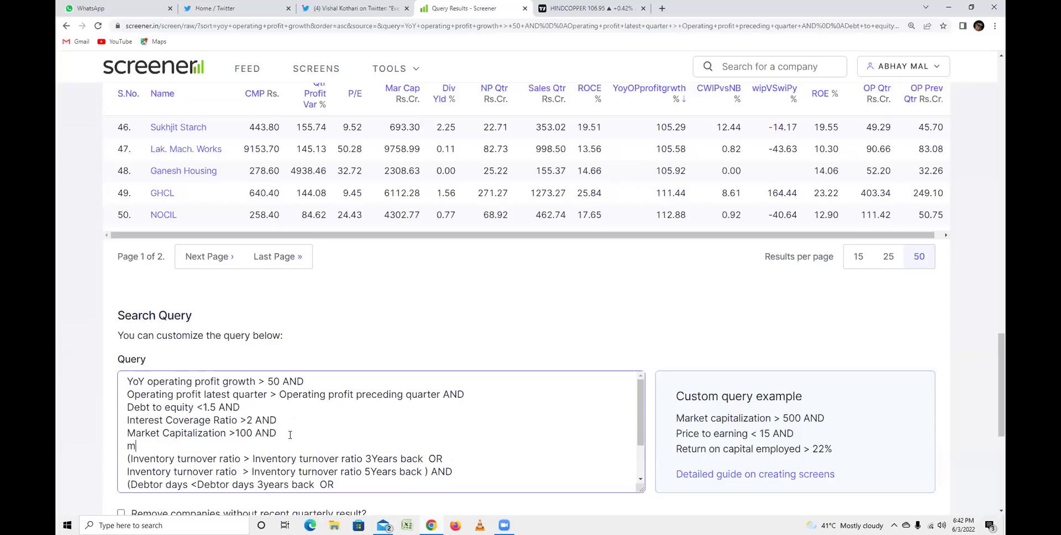
text(arke)
key(Return)
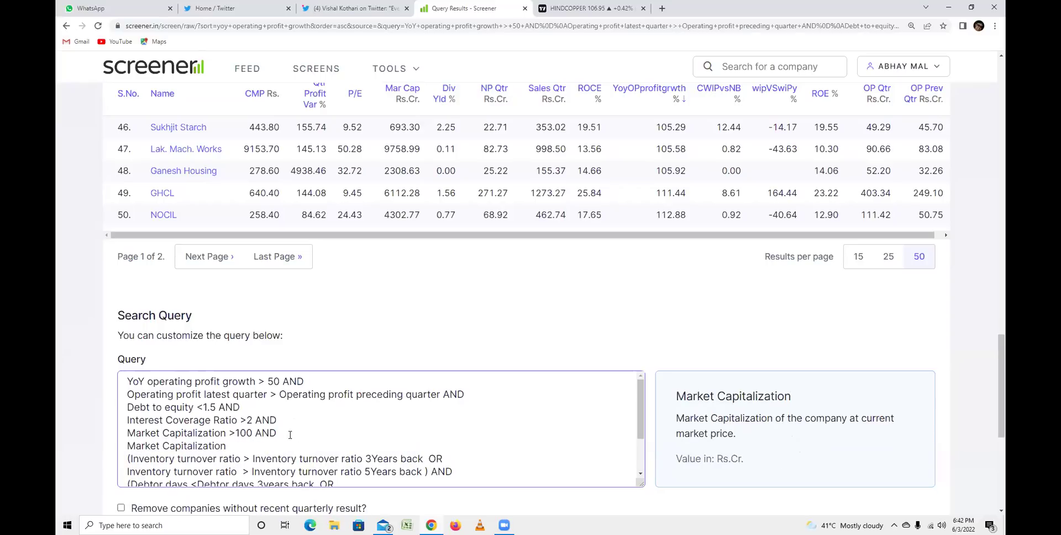
text(<500 AND)
key(Return)
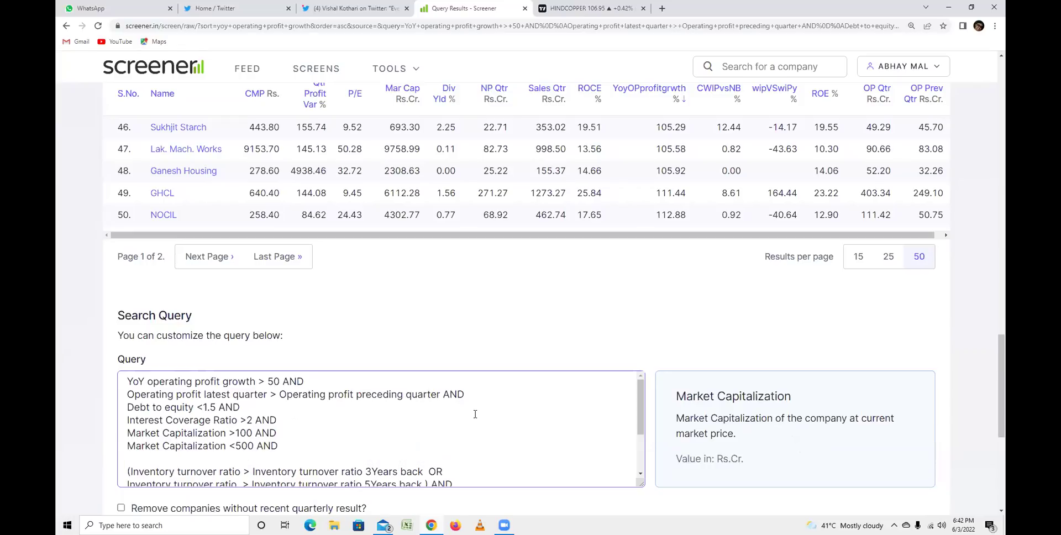
scroll(337, 469, down, 1)
scroll(208, 485, down, 4)
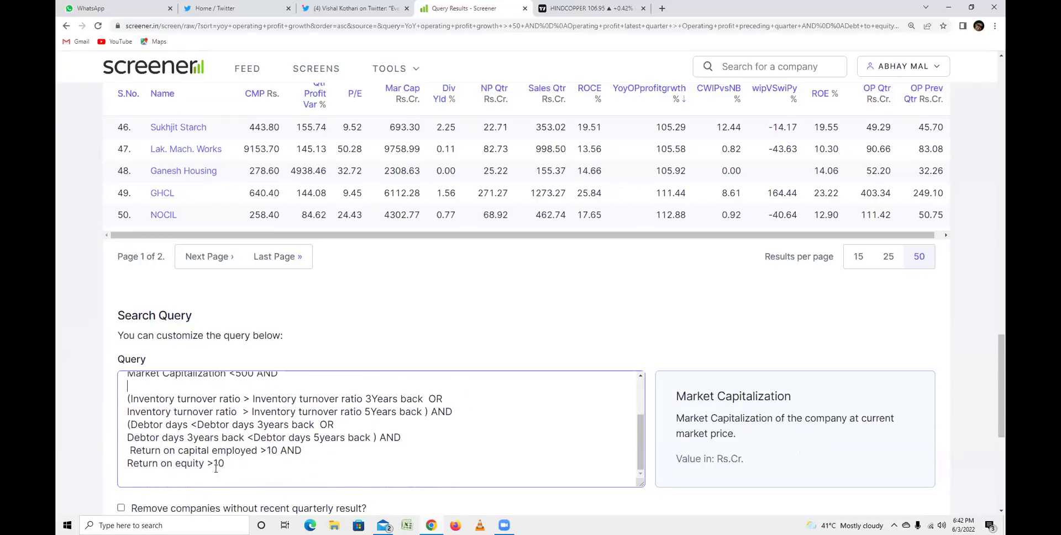
click(176, 387)
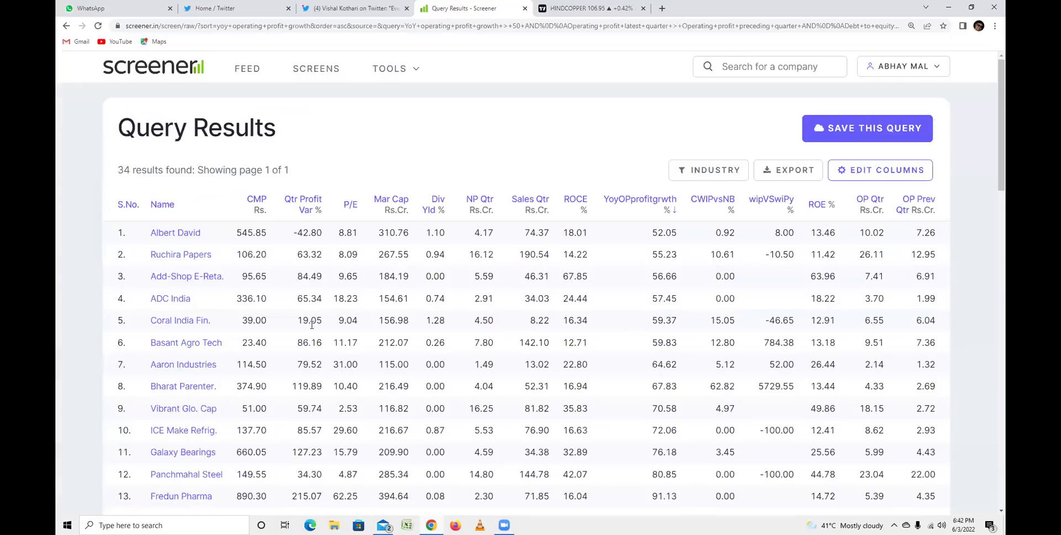
Sort the new results by market capitalization in ascending order, and re-sort them by wipVSwiPy in descending order.
scroll(423, 291, down, 14)
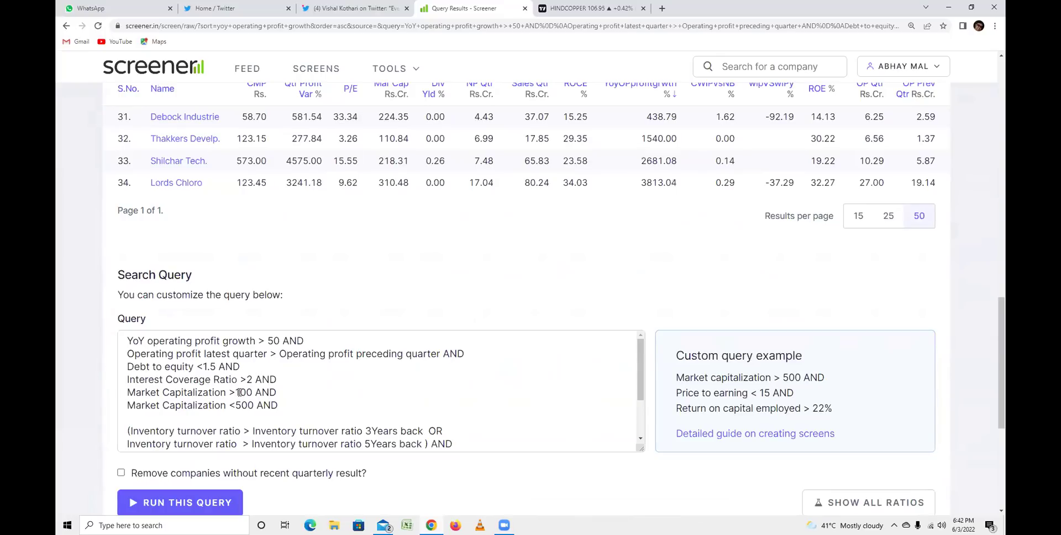
scroll(415, 247, up, 14)
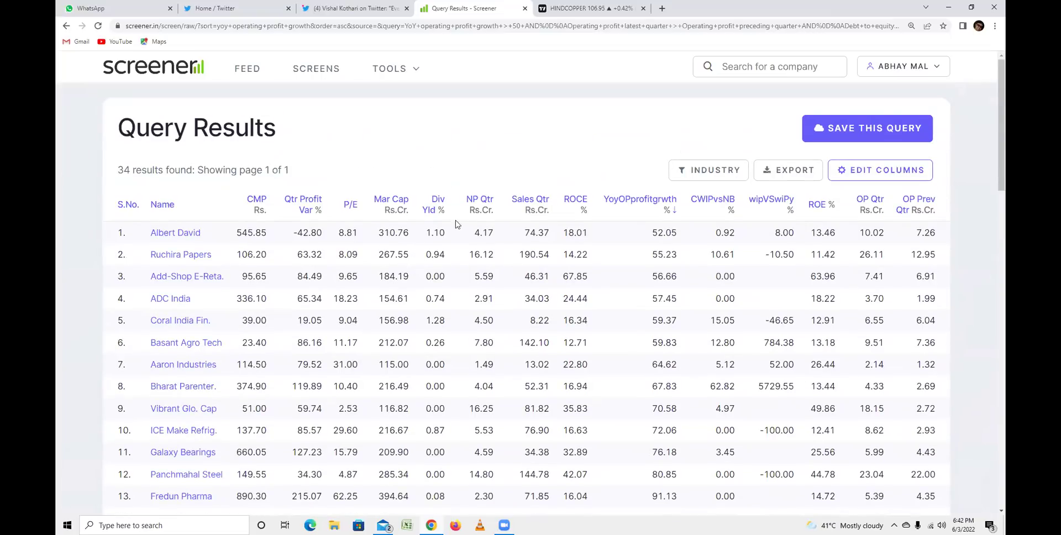
click(393, 206)
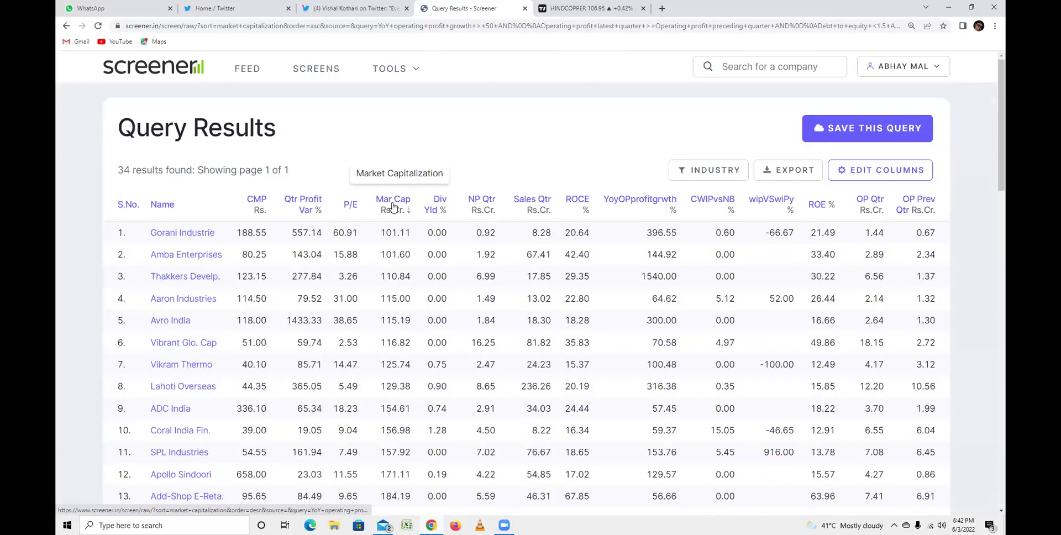
scroll(395, 221, down, 1)
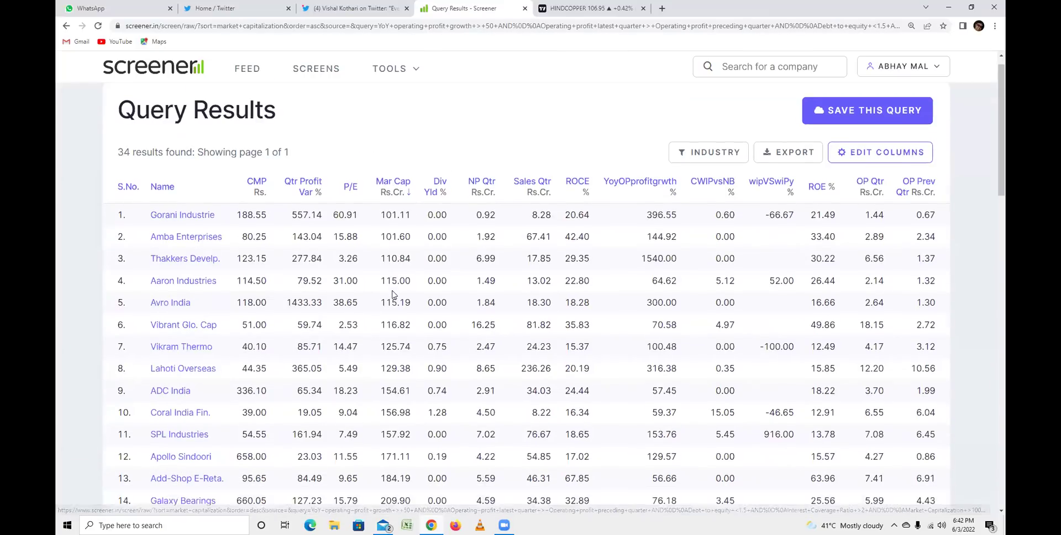
click(771, 203)
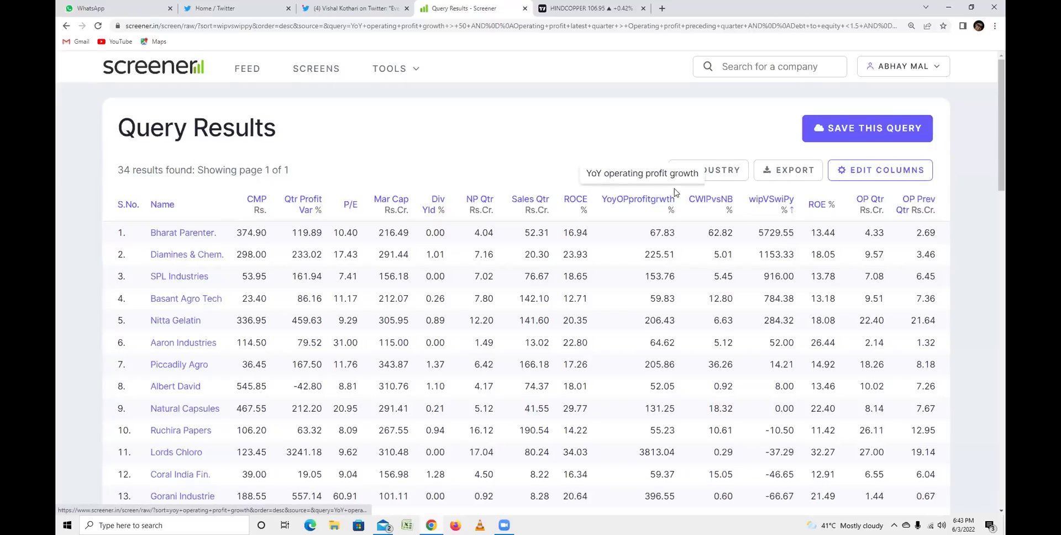
Filter the results to the Pharmaceuticals industry, and restore the filter to all industries.
click(718, 171)
mouse_move(802, 226)
mouse_down()
mouse_move(802, 324)
mouse_move(799, 219)
mouse_up()
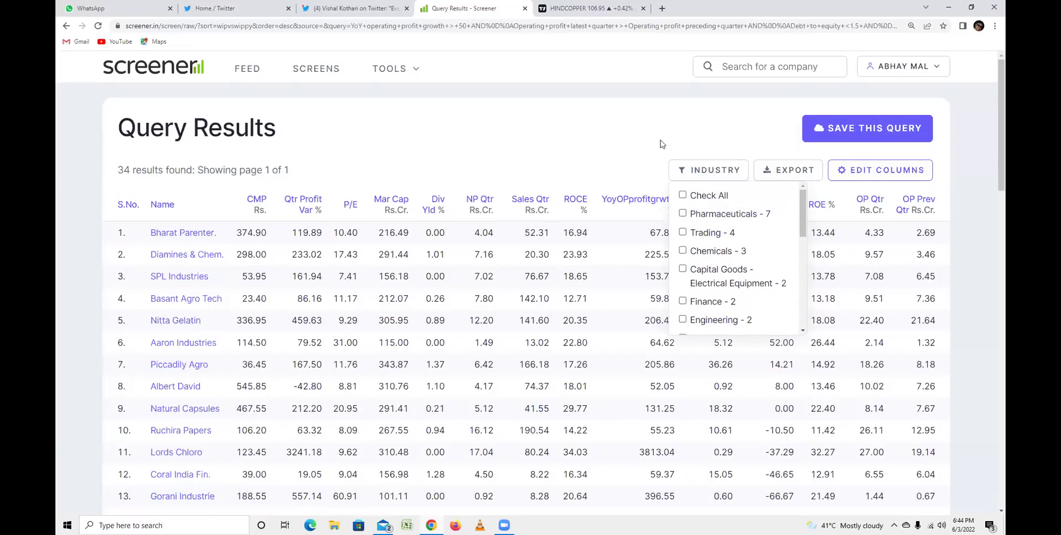
click(683, 214)
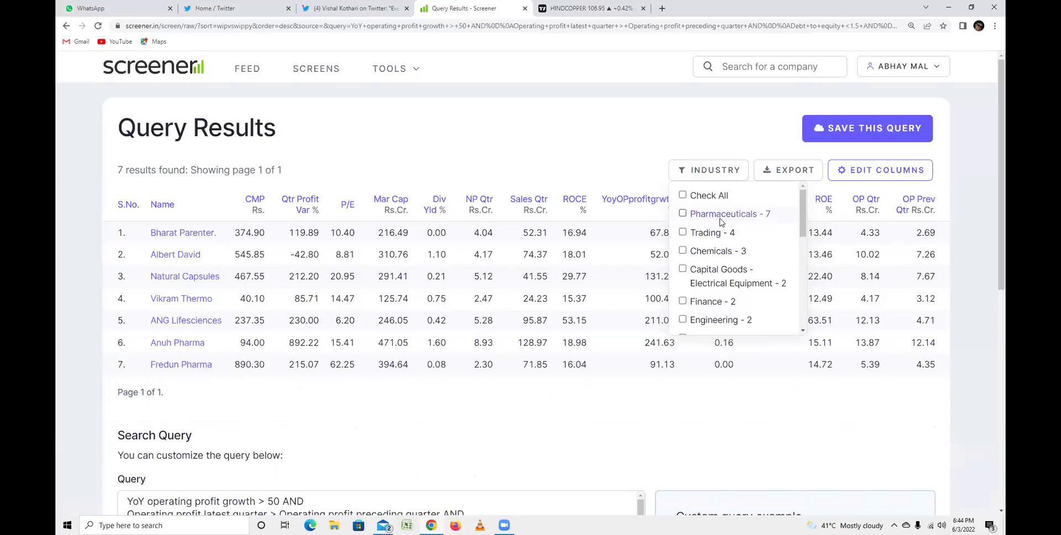
click(682, 196)
click(611, 153)
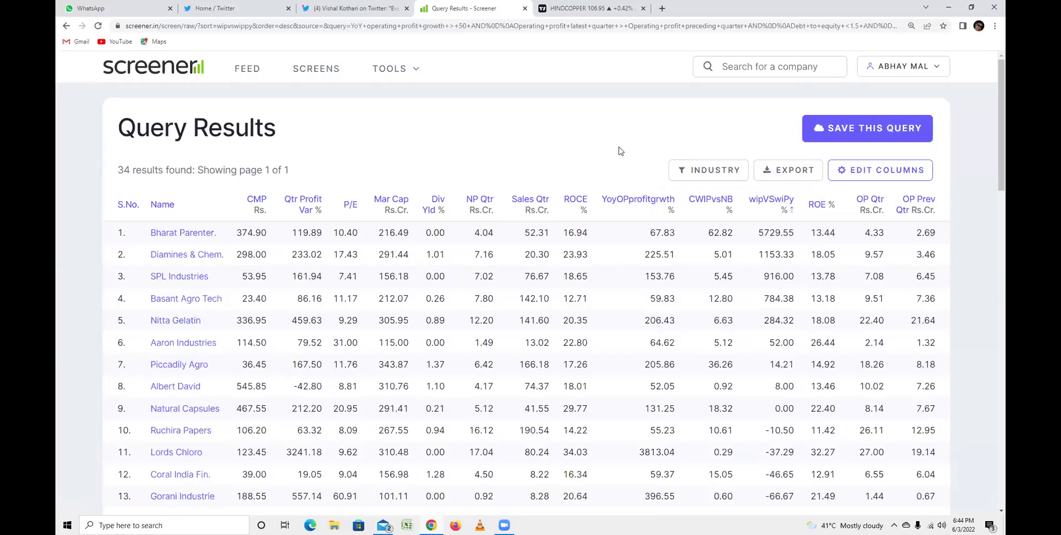
click(717, 172)
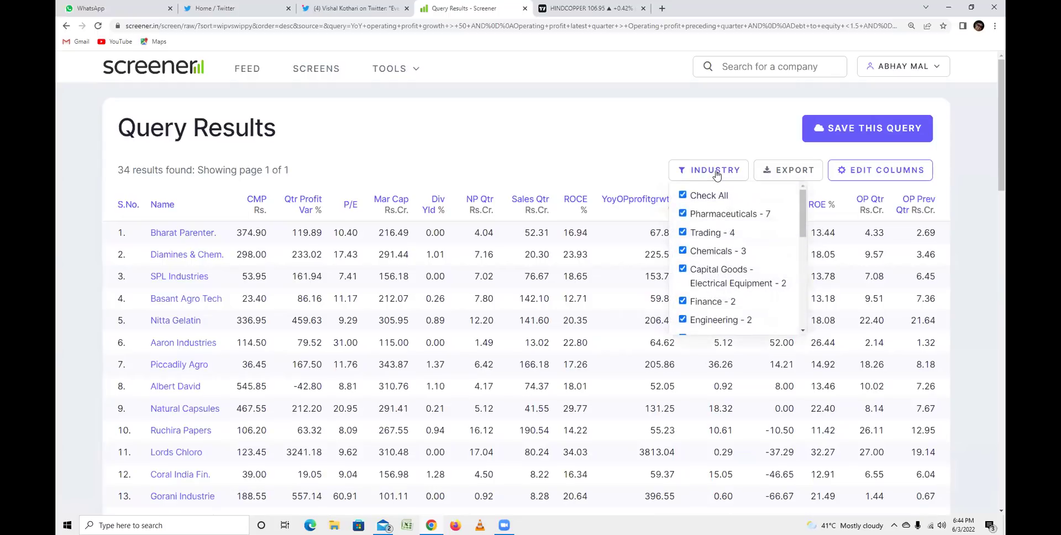
Log out of the account and show the industry filter list of the popular Capacity expansion screen.
click(938, 75)
click(895, 162)
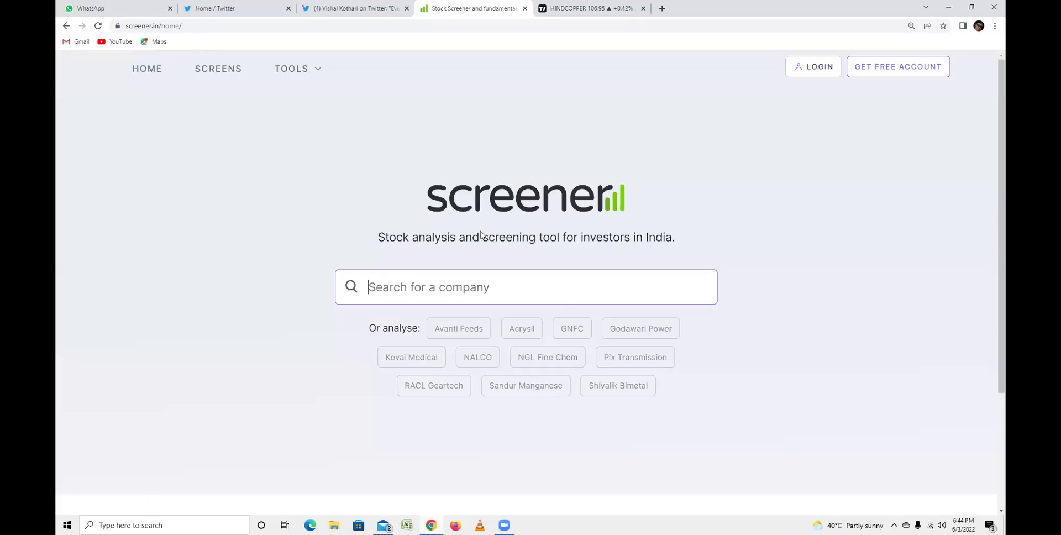
click(205, 70)
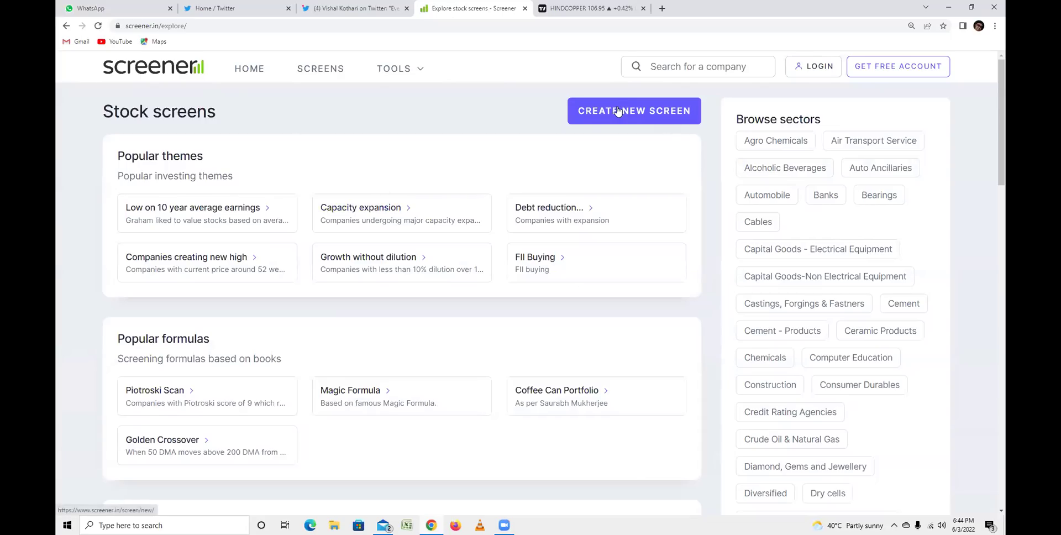
click(379, 208)
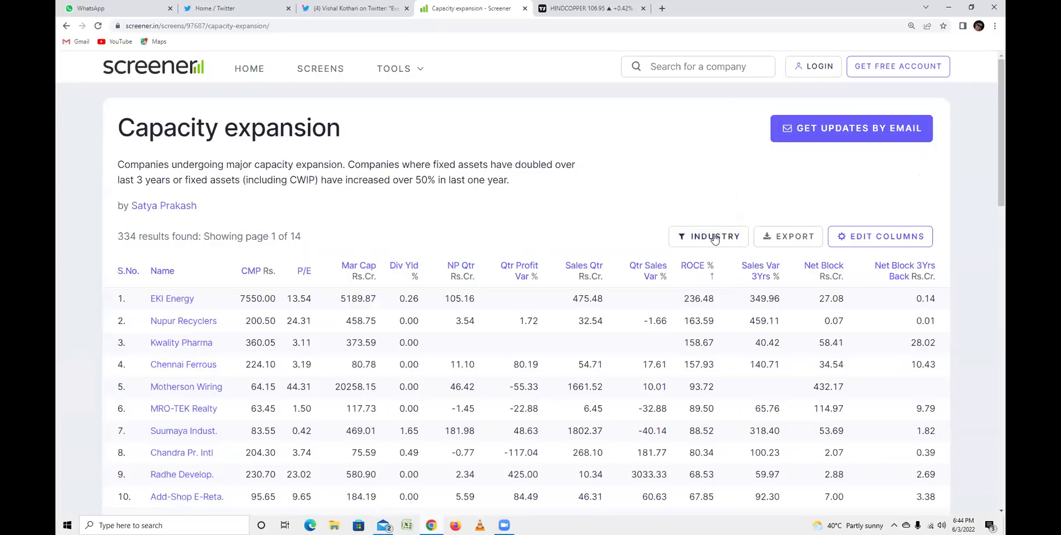
click(714, 237)
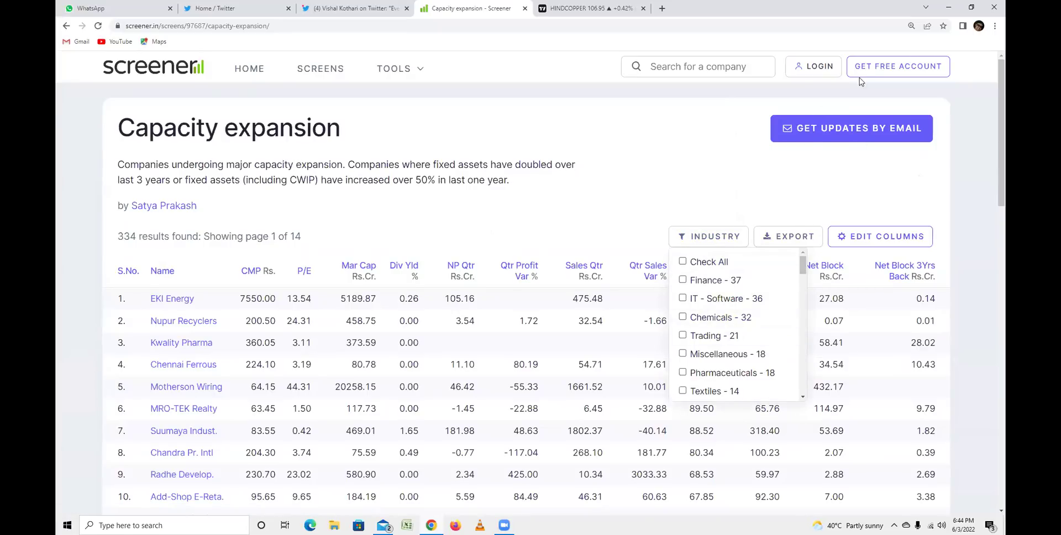
Log back in with the saved credentials and open the saved screen "Yoy quarter operating profit growth over 50%".
click(820, 69)
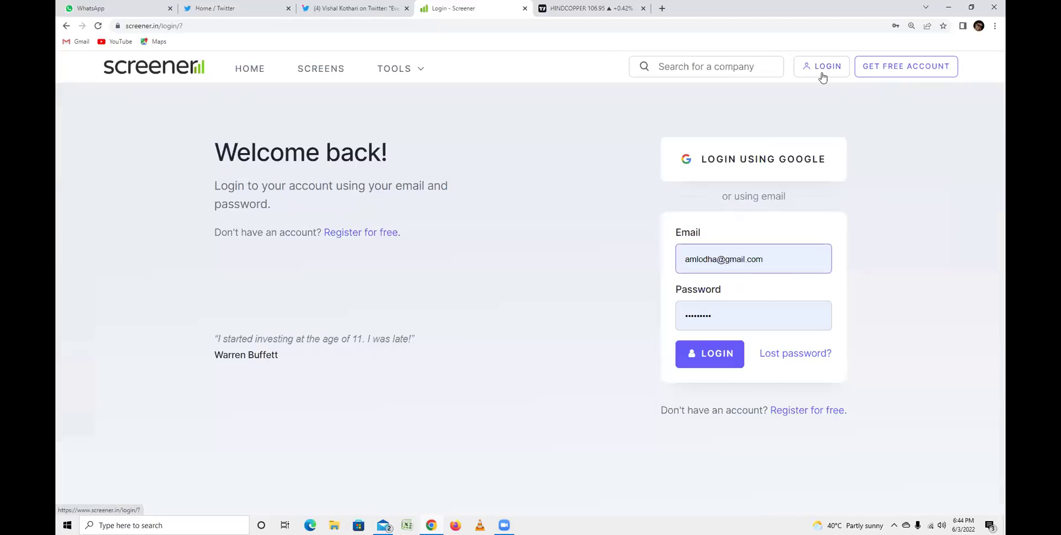
click(706, 358)
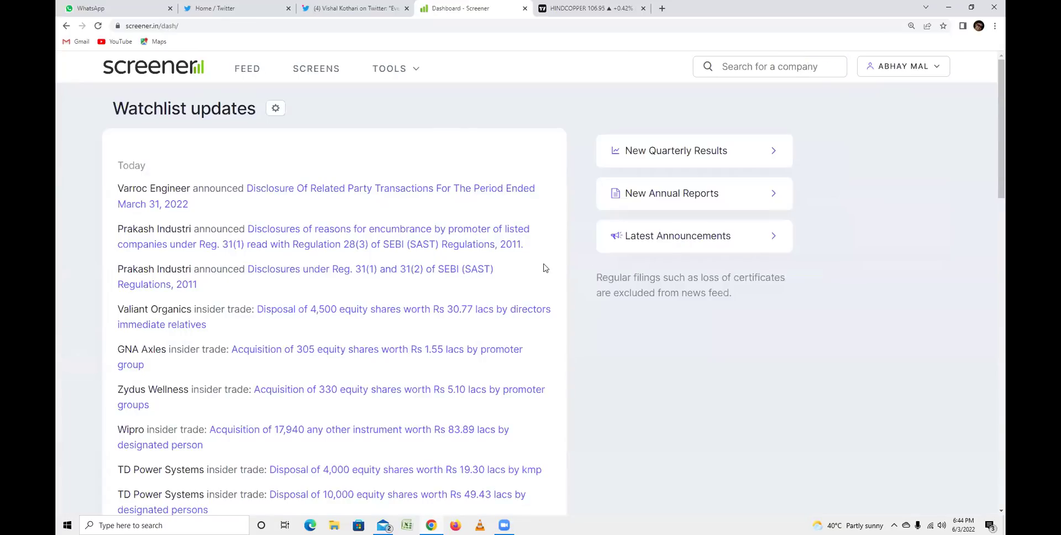
click(338, 68)
scroll(248, 283, down, 5)
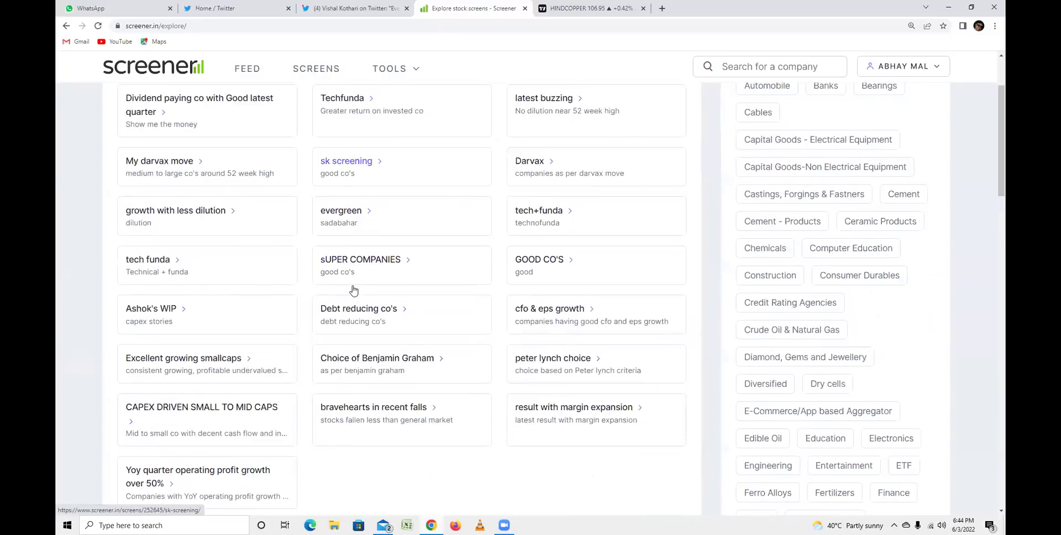
click(248, 283)
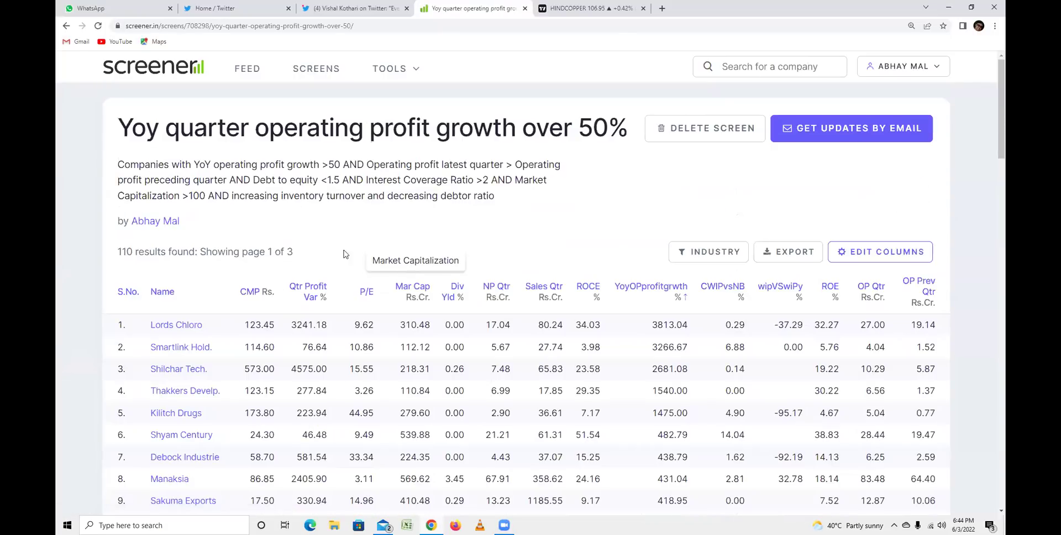
Filter the saved screen's results to the industry Capital Goods - Electrical Equipment.
scroll(553, 210, down, 2)
scroll(761, 169, up, 2)
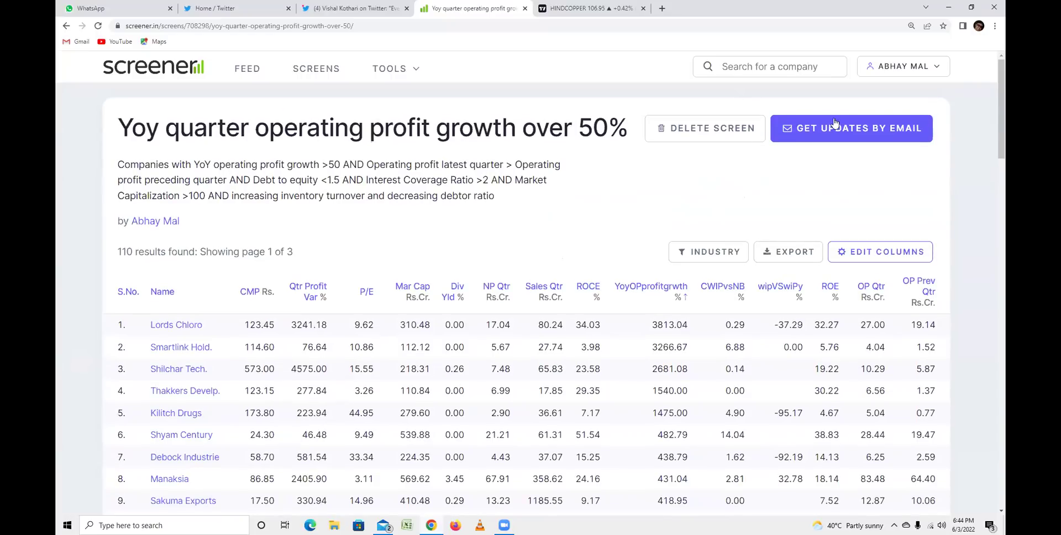
click(710, 253)
scroll(749, 378, down, 1)
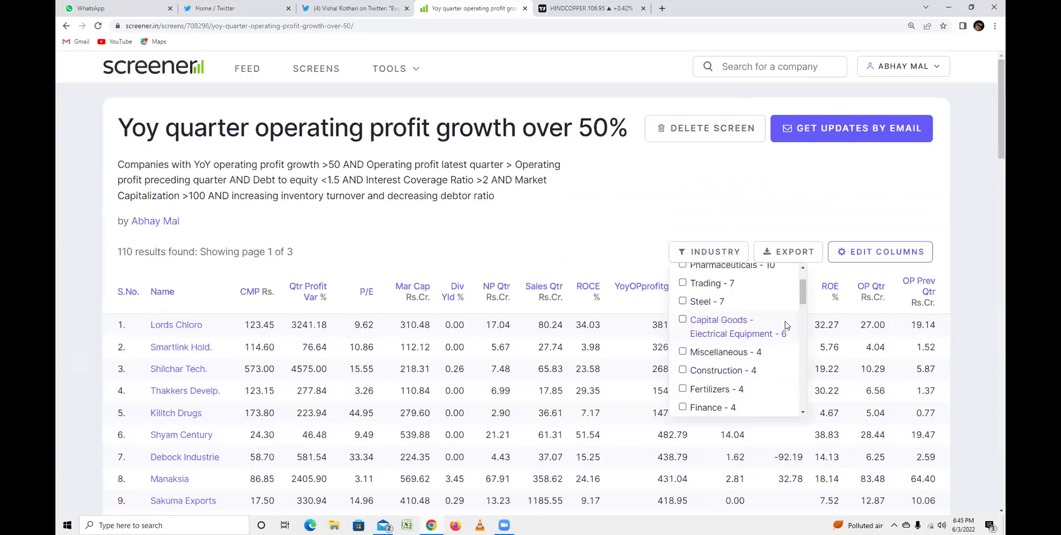
click(683, 320)
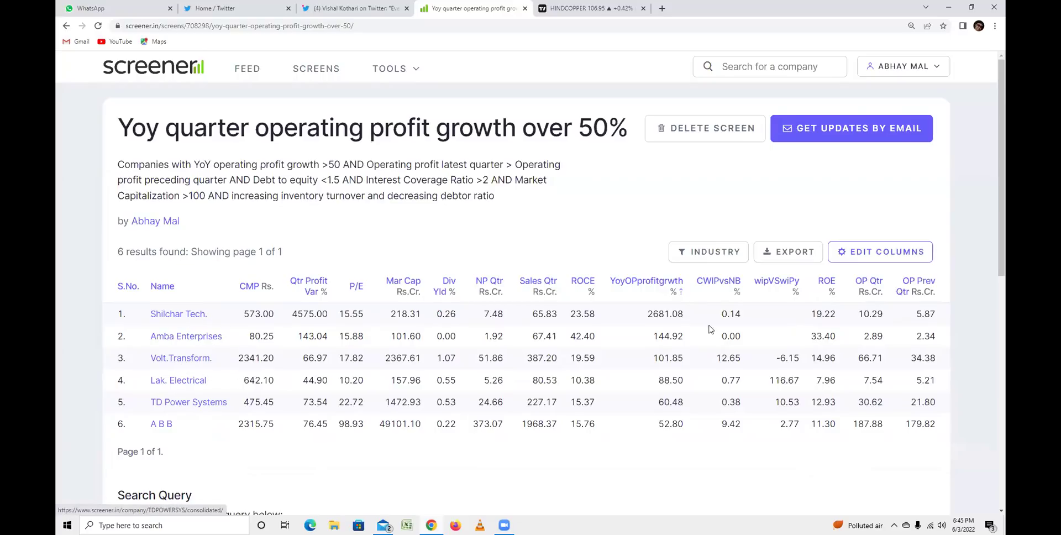
Reset the saved screen's industry filter so that all industries are included.
click(709, 252)
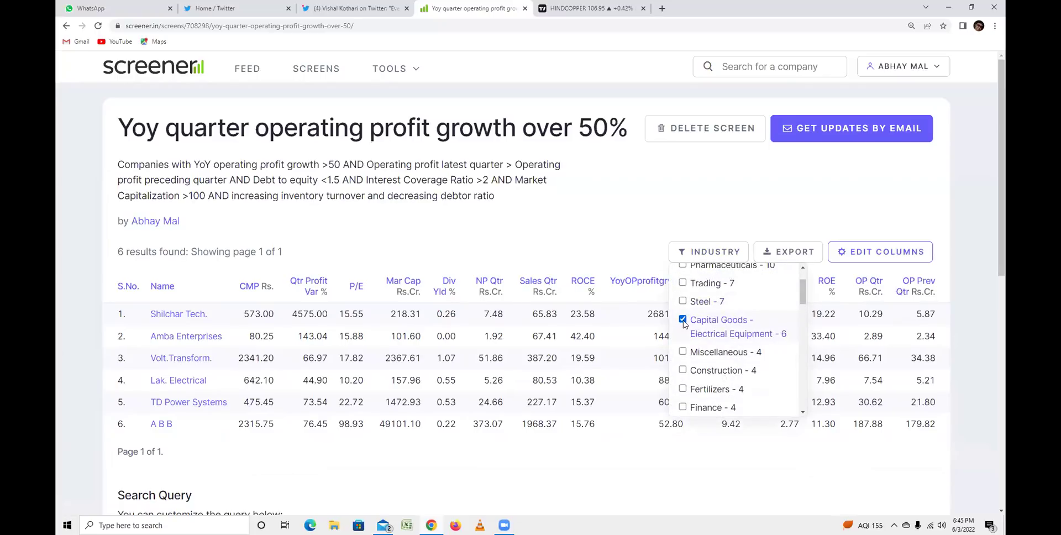
scroll(687, 298, up, 1)
click(683, 277)
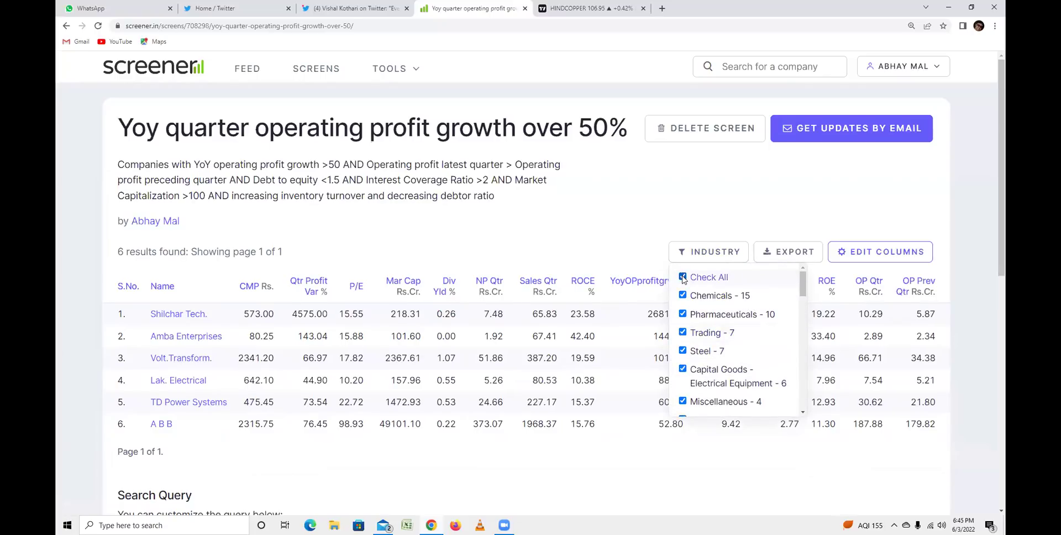
click(622, 237)
Look through the companies on the saved screen's first page and the conditions in its query text.
scroll(539, 251, down, 3)
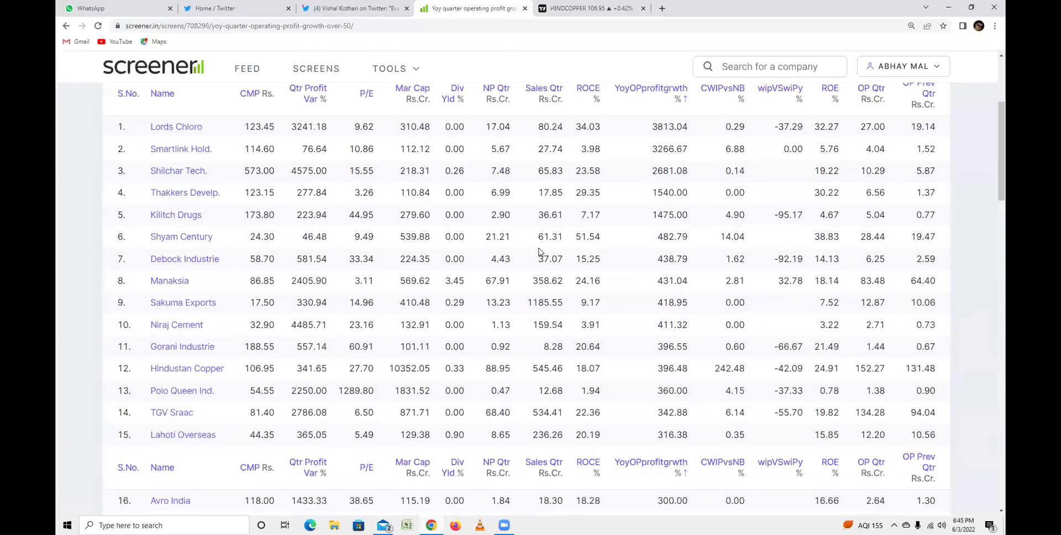
scroll(539, 252, down, 15)
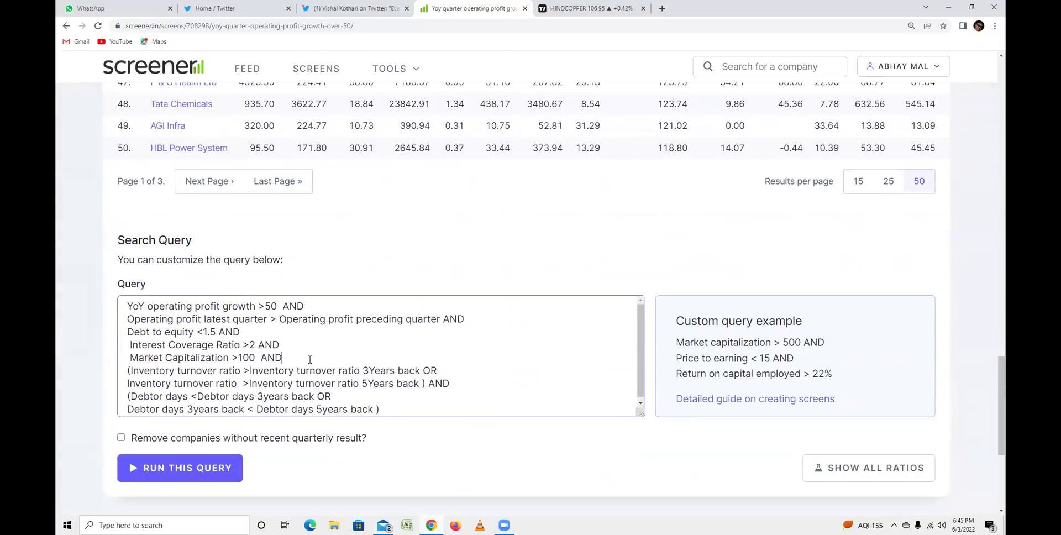
scroll(349, 395, down, 1)
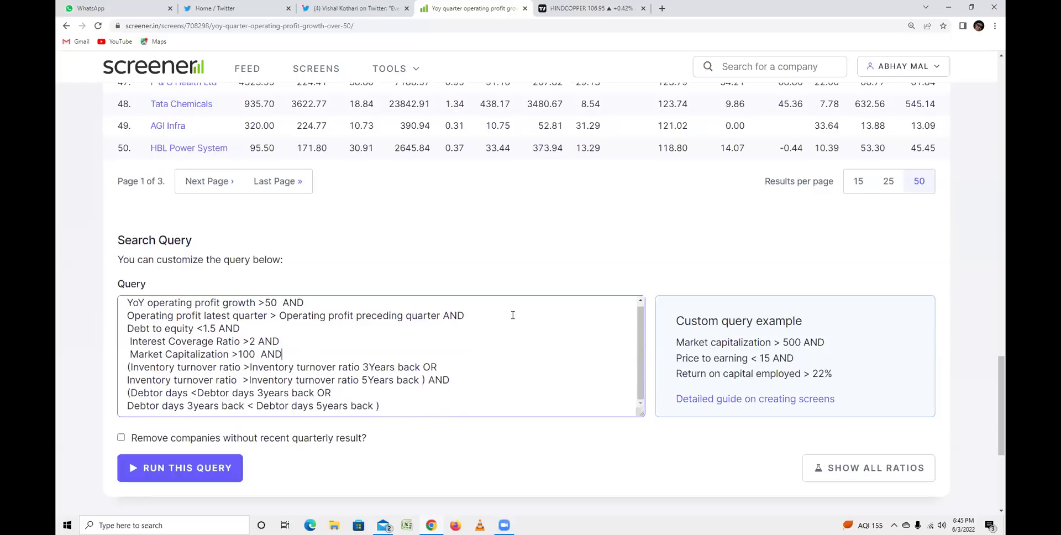
scroll(543, 248, up, 6)
scroll(544, 249, up, 1)
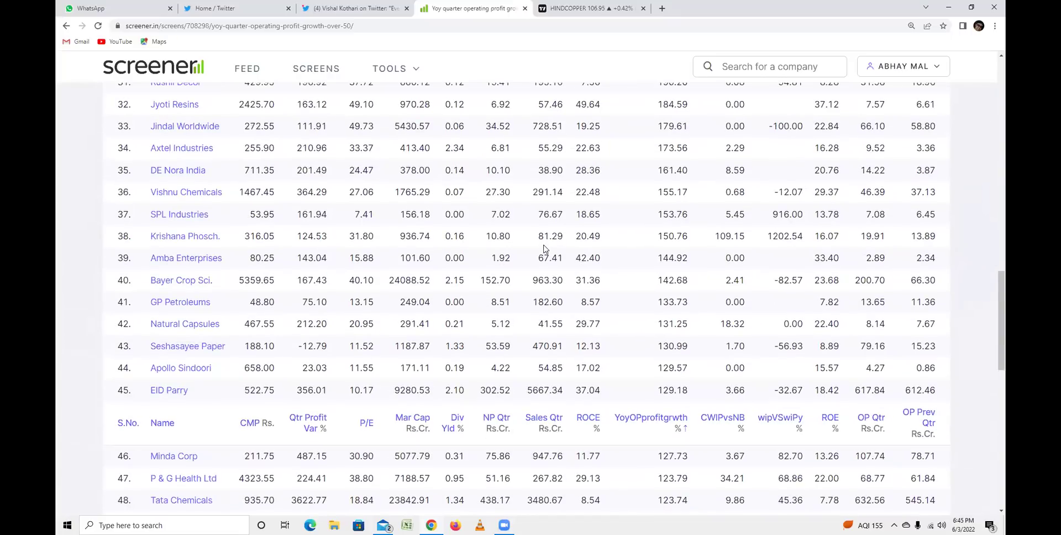
scroll(545, 249, up, 1)
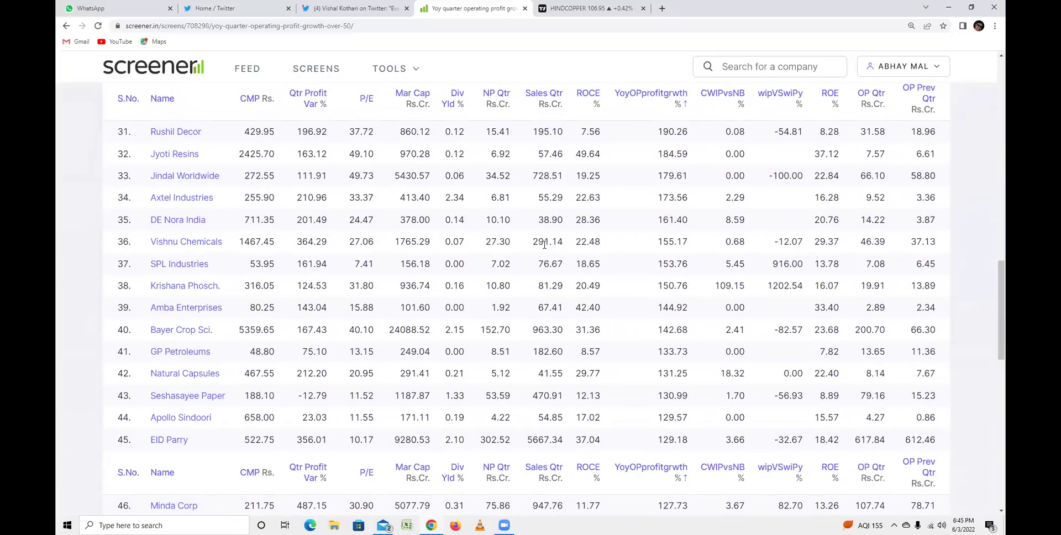
scroll(544, 244, down, 1)
scroll(457, 319, up, 10)
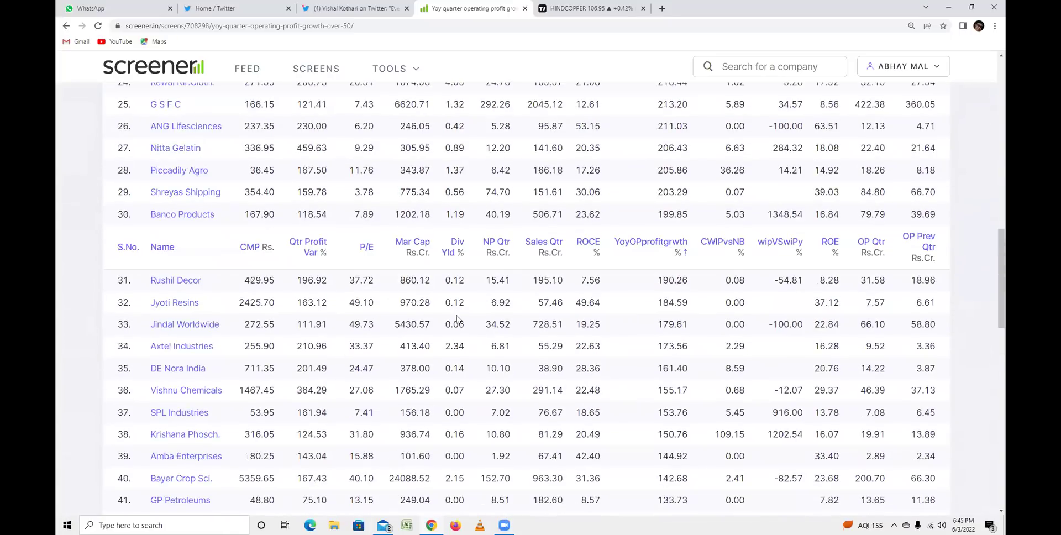
scroll(377, 241, up, 7)
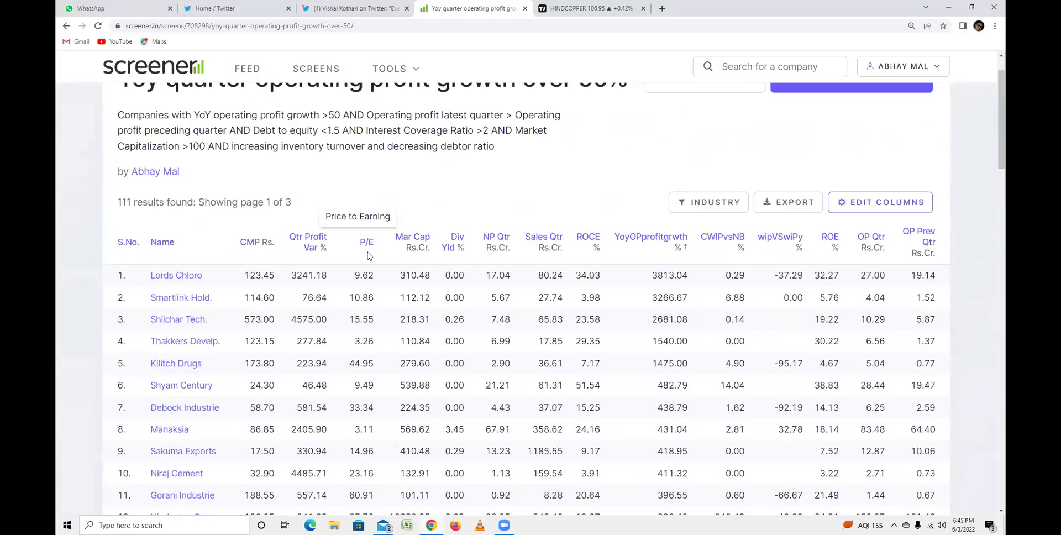
Sort the screen's results by P/E from lowest to highest and look through the lowest-P/E companies.
click(367, 243)
click(375, 299)
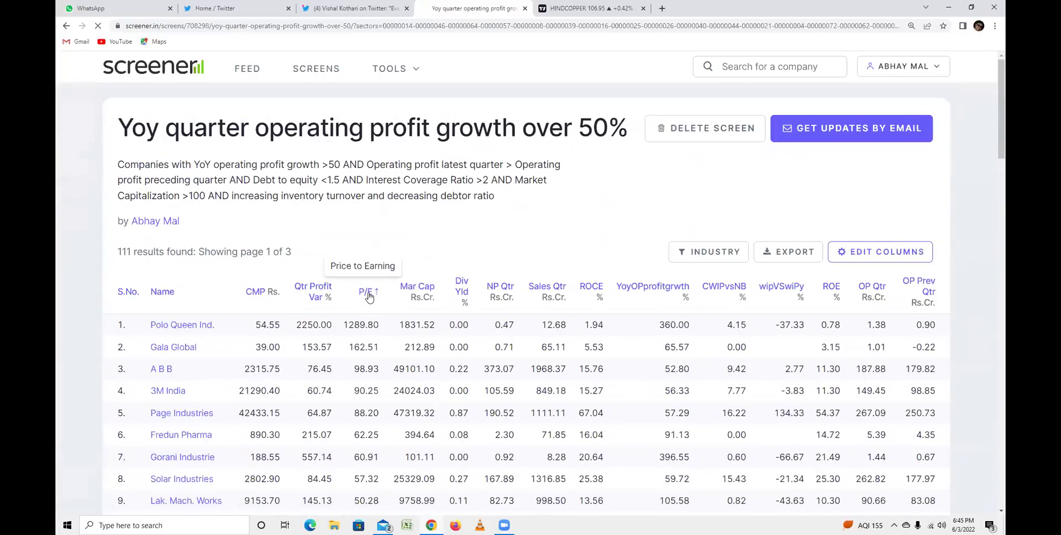
scroll(382, 298, down, 1)
scroll(381, 299, down, 1)
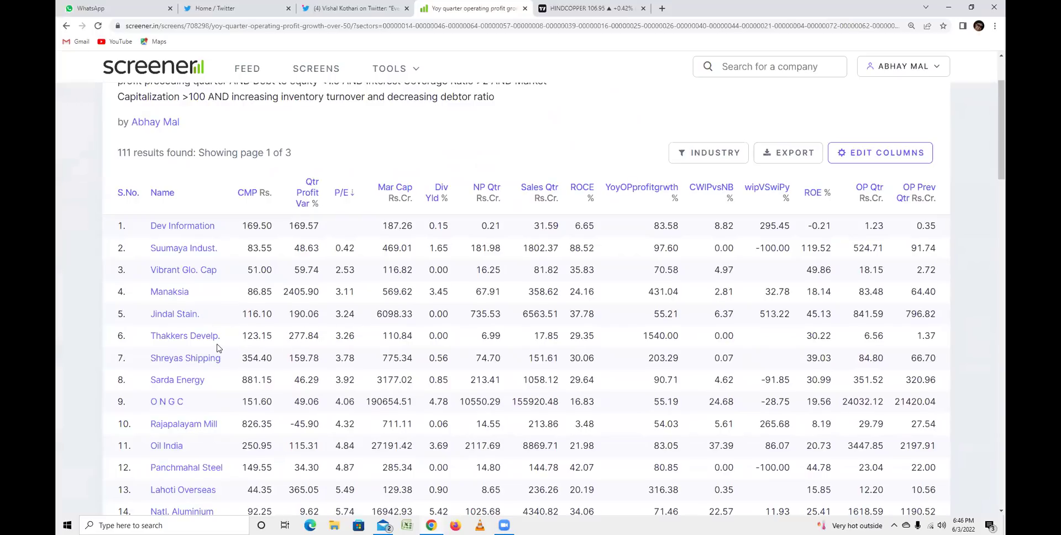
scroll(218, 379, down, 1)
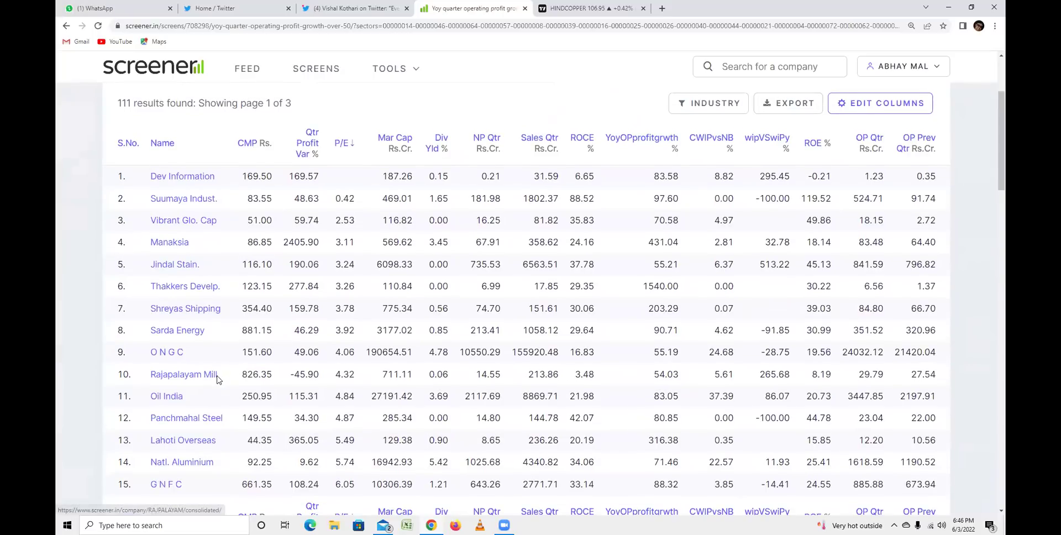
scroll(217, 379, down, 1)
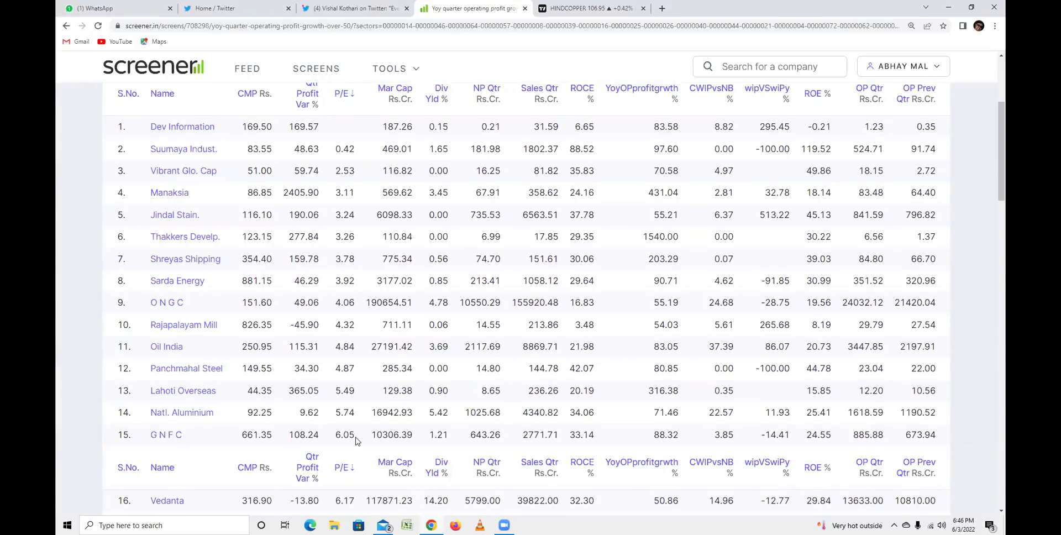
scroll(357, 440, down, 1)
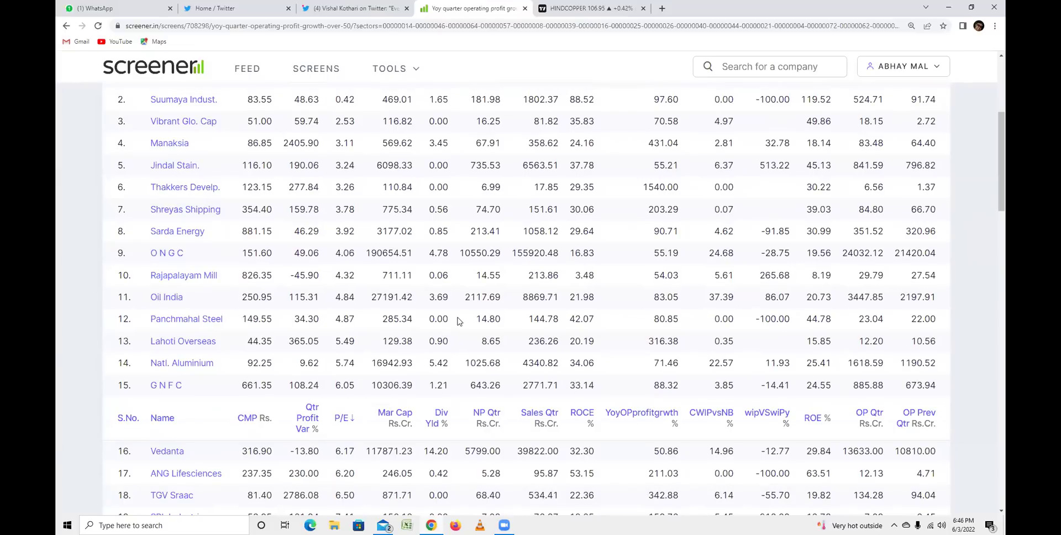
scroll(328, 330, down, 2)
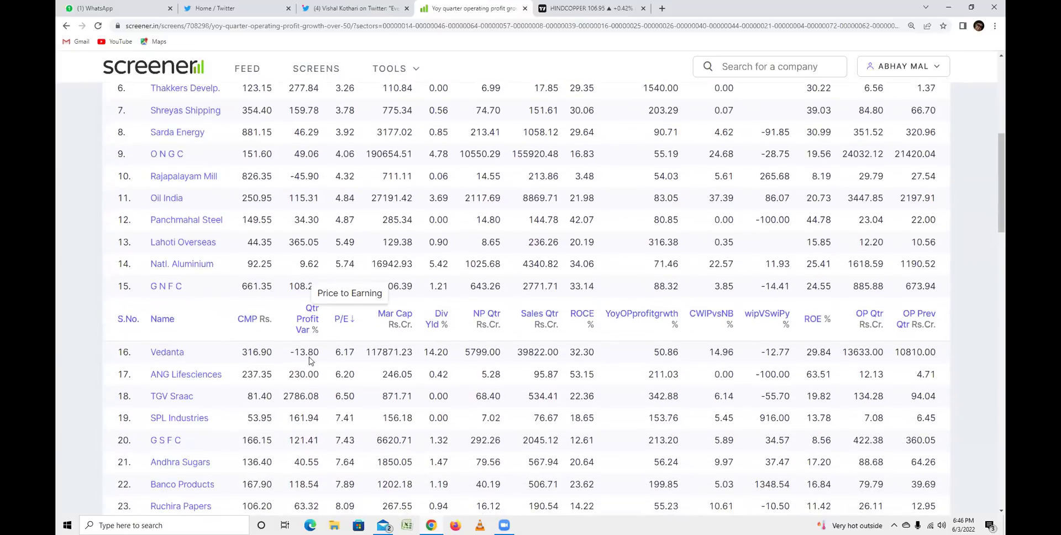
scroll(199, 445, down, 1)
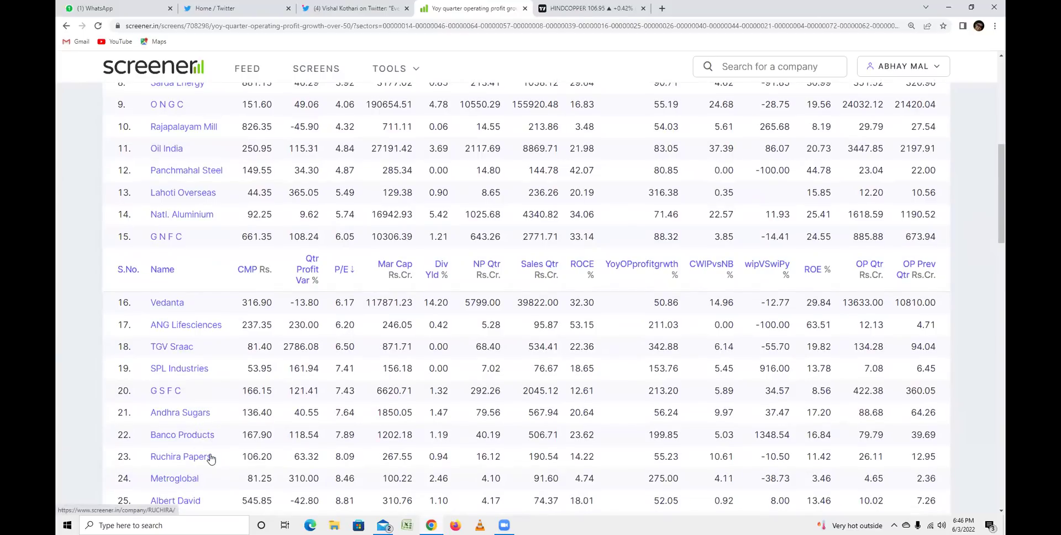
scroll(216, 449, down, 1)
scroll(547, 215, up, 9)
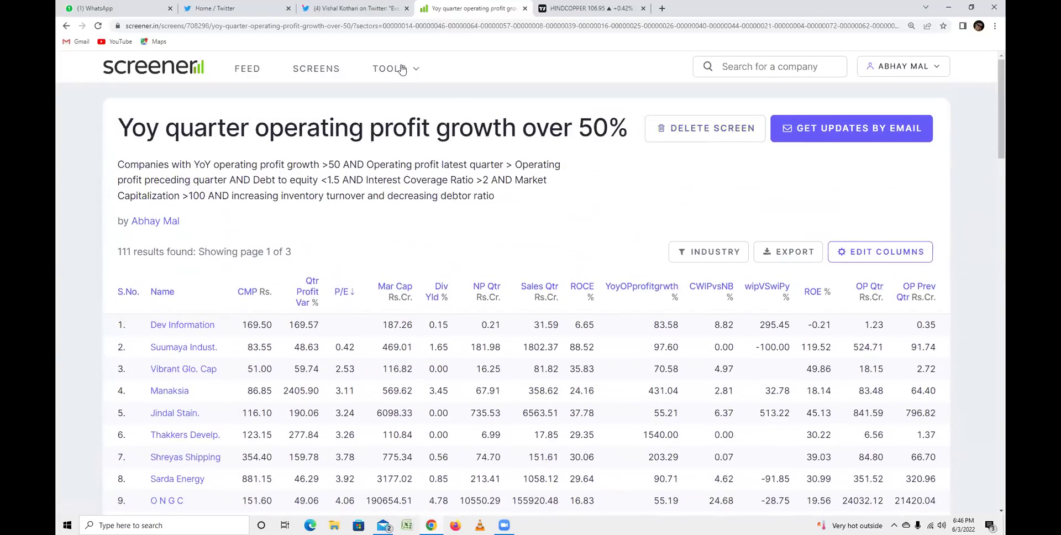
Review the tweet's operating profit growth criteria on Twitter, and return to the Screener results to look through the companies.
click(359, 8)
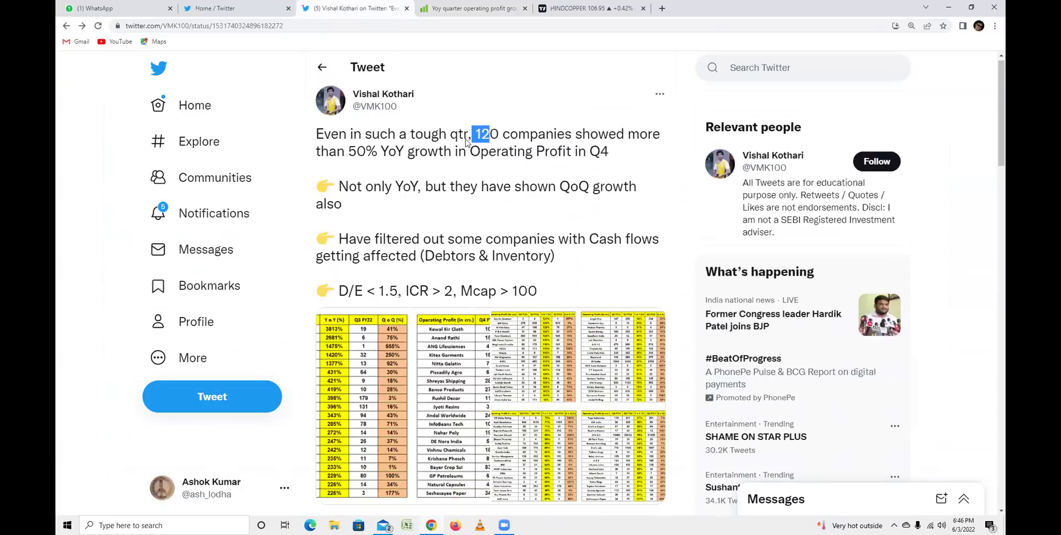
scroll(580, 255, down, 1)
click(456, 6)
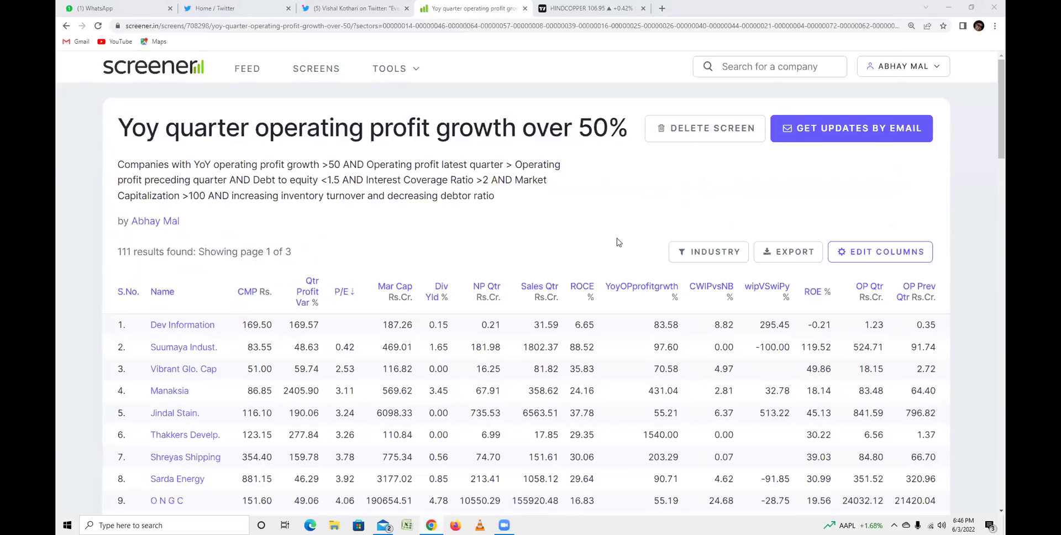
scroll(591, 293, down, 5)
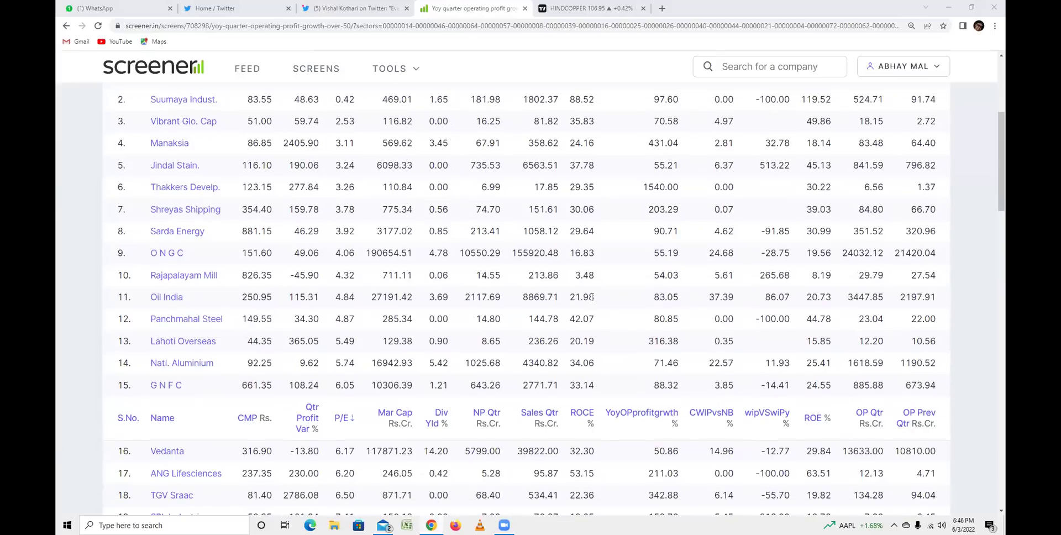
scroll(591, 297, up, 1)
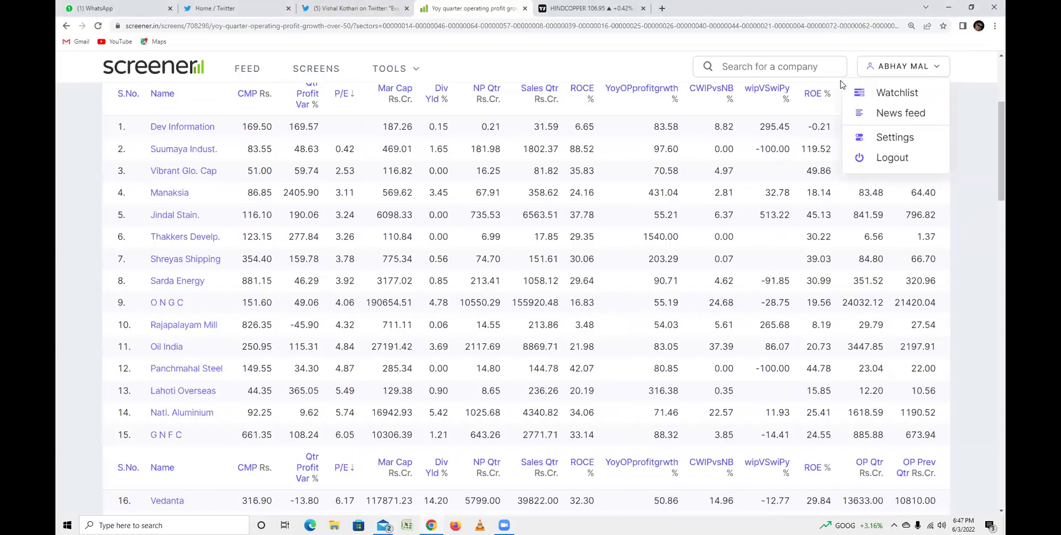
Open the custom ratio CWIPvsNB from the account's custom ratios and review its formula, unit and description.
click(882, 138)
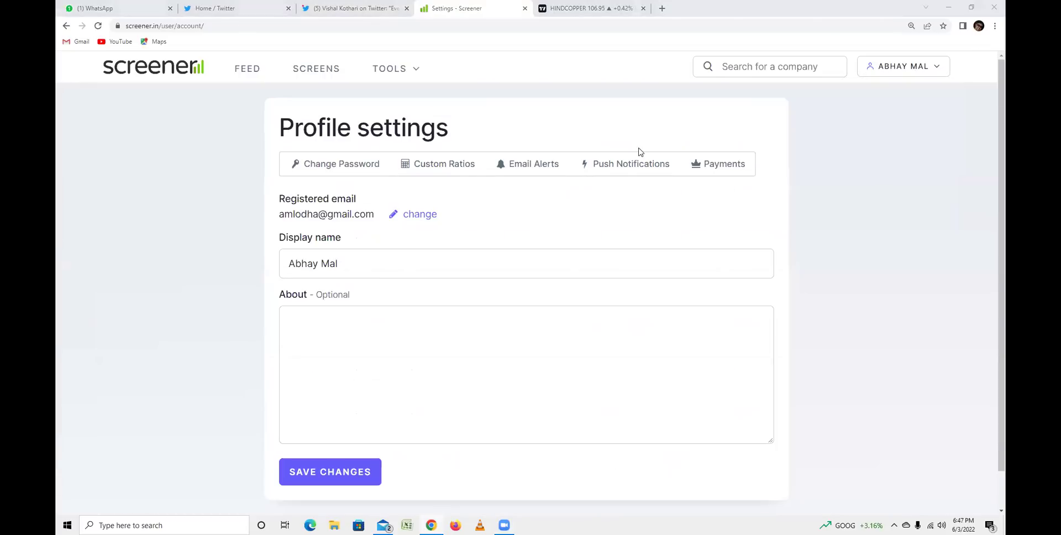
click(444, 164)
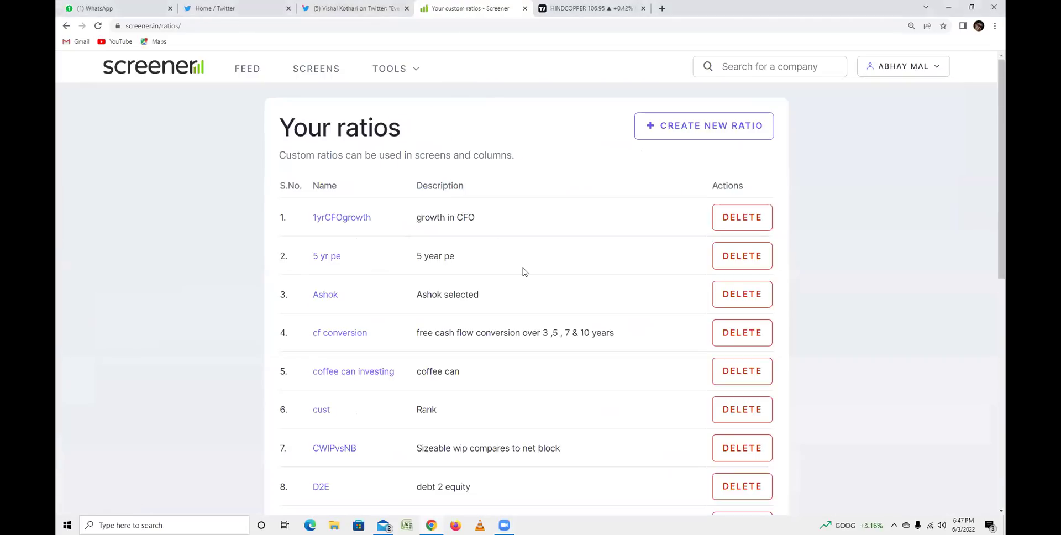
scroll(524, 274, down, 4)
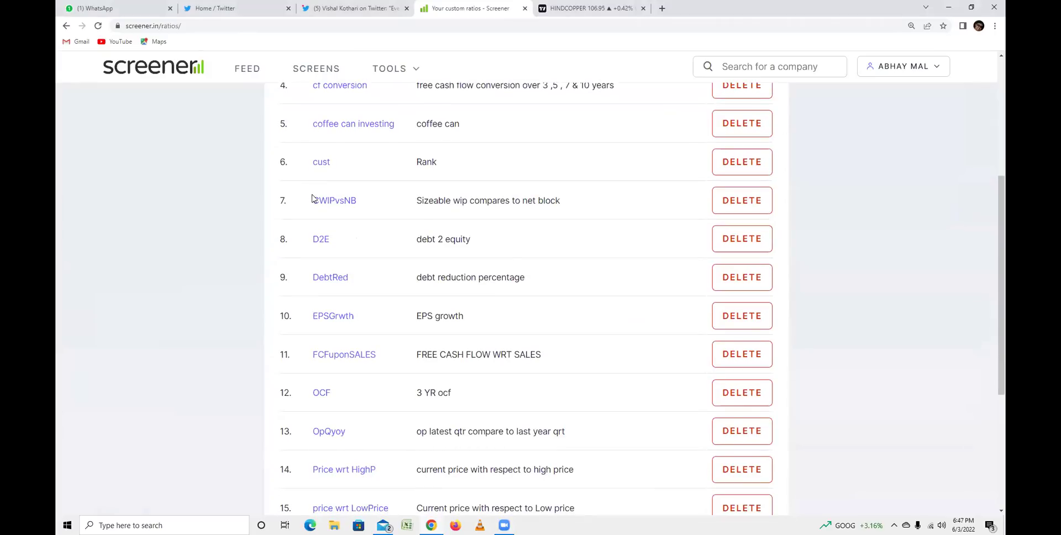
click(343, 204)
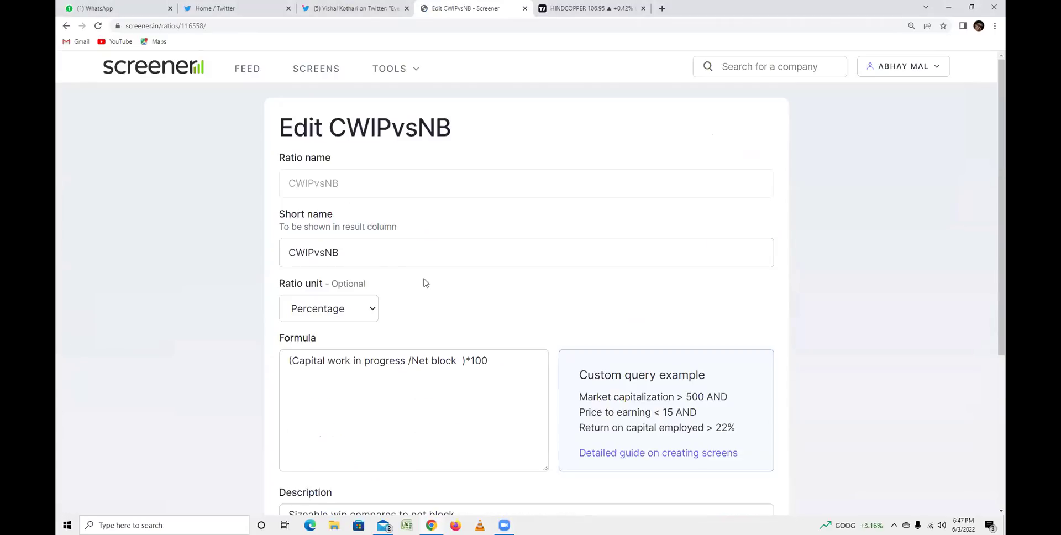
scroll(429, 284, down, 1)
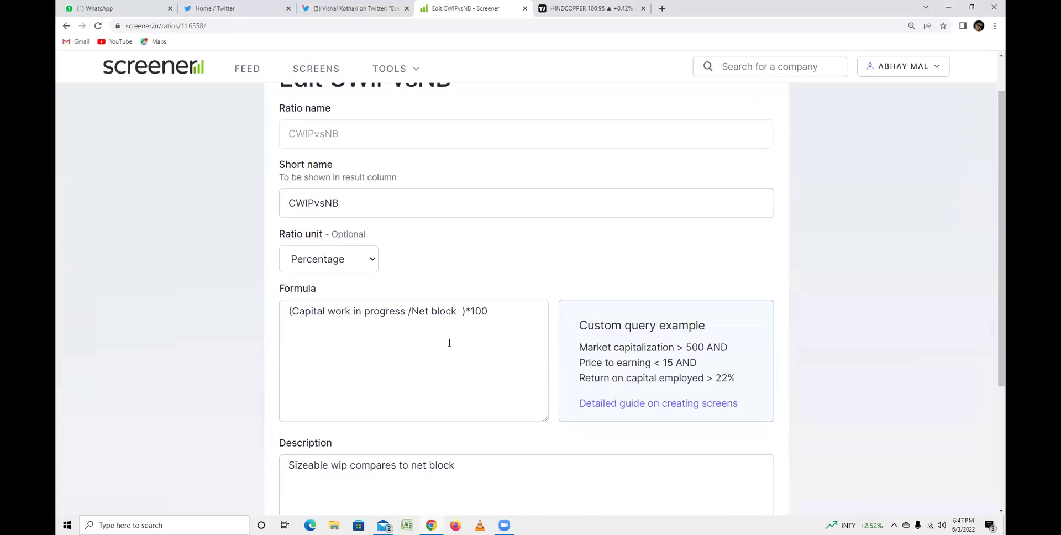
scroll(467, 340, up, 1)
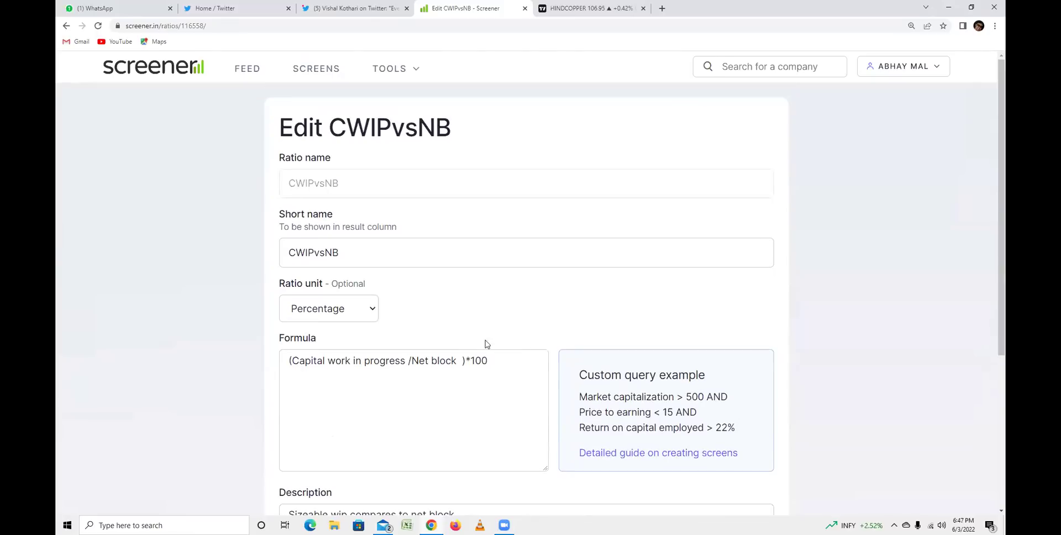